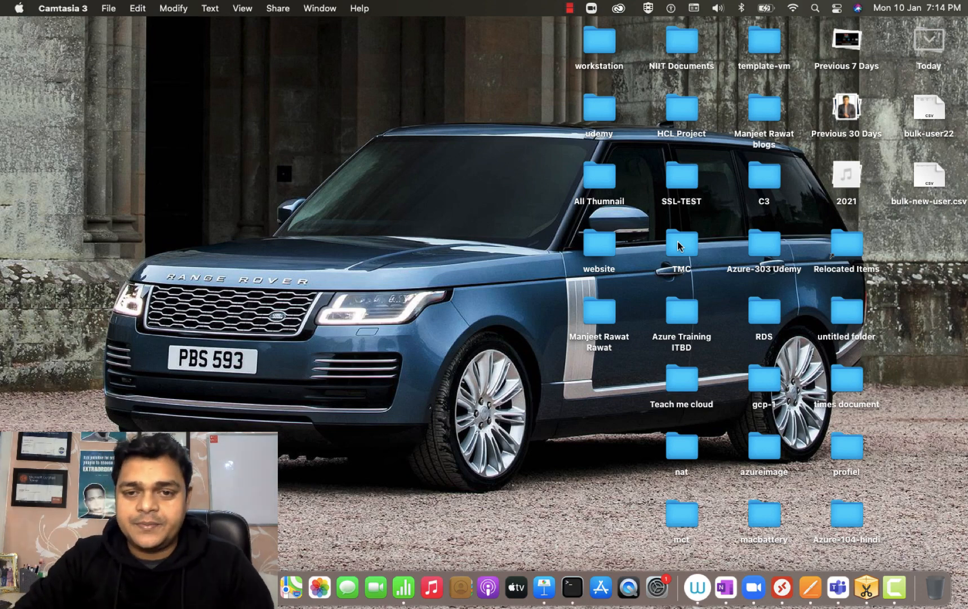
Step: Switch to the full-screen OneNote space showing the v-net peering diagram
key("ctrl+Right")
key("ctrl+Right")
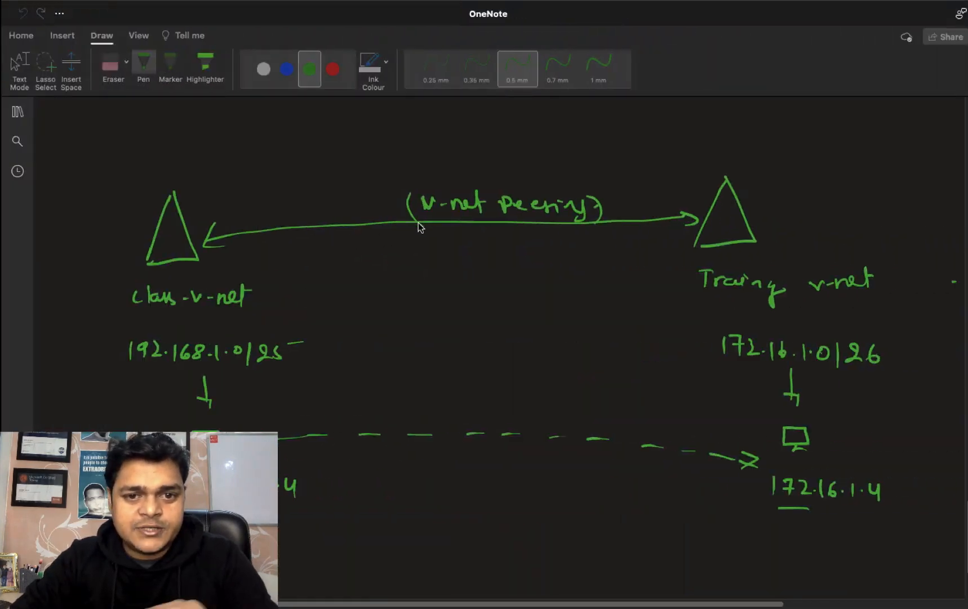
Step: Add a blank page to the section containing the DHCP Service page
left_click(18, 112)
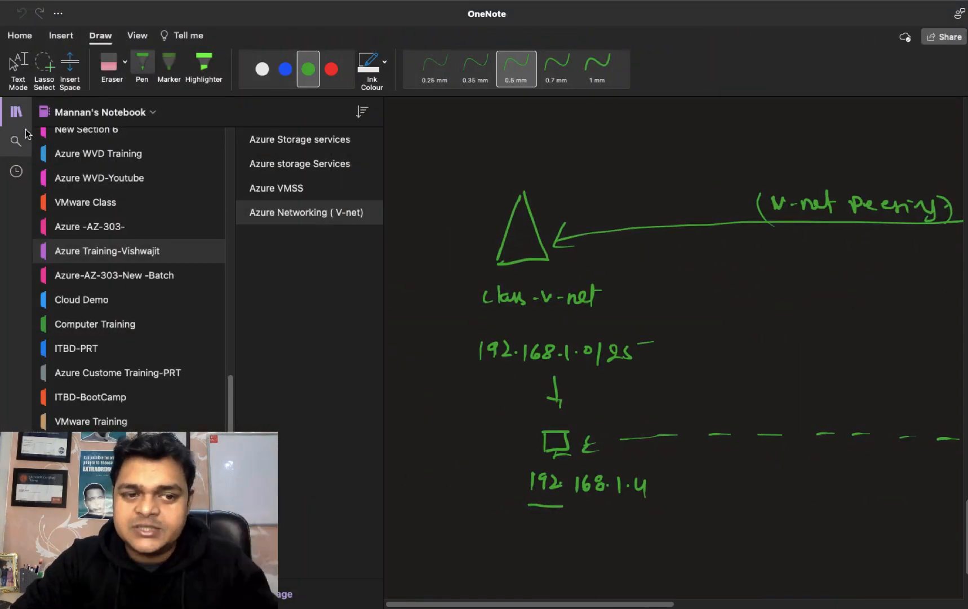
scroll(130, 282, "down", 10)
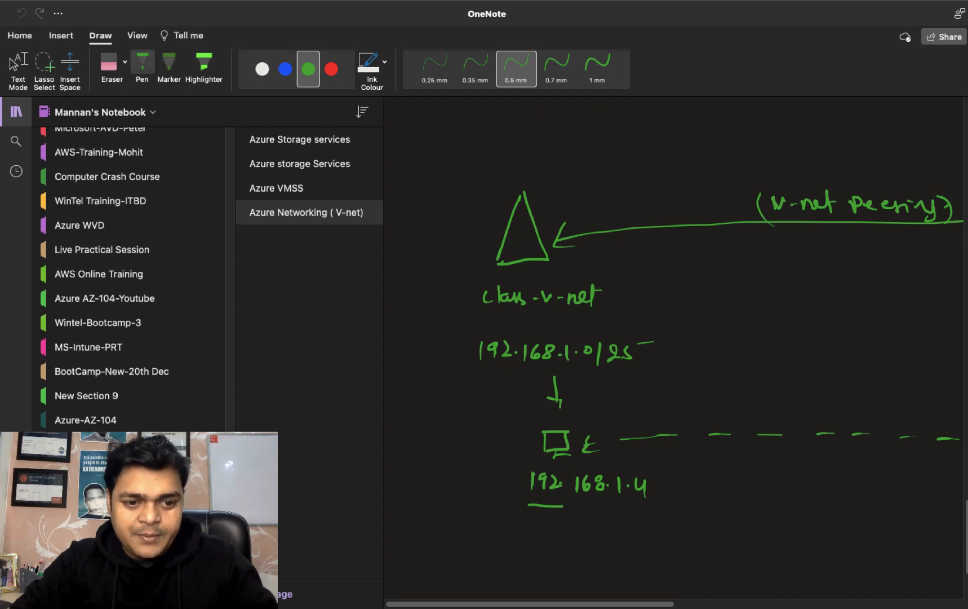
left_click(141, 468)
left_click(310, 592)
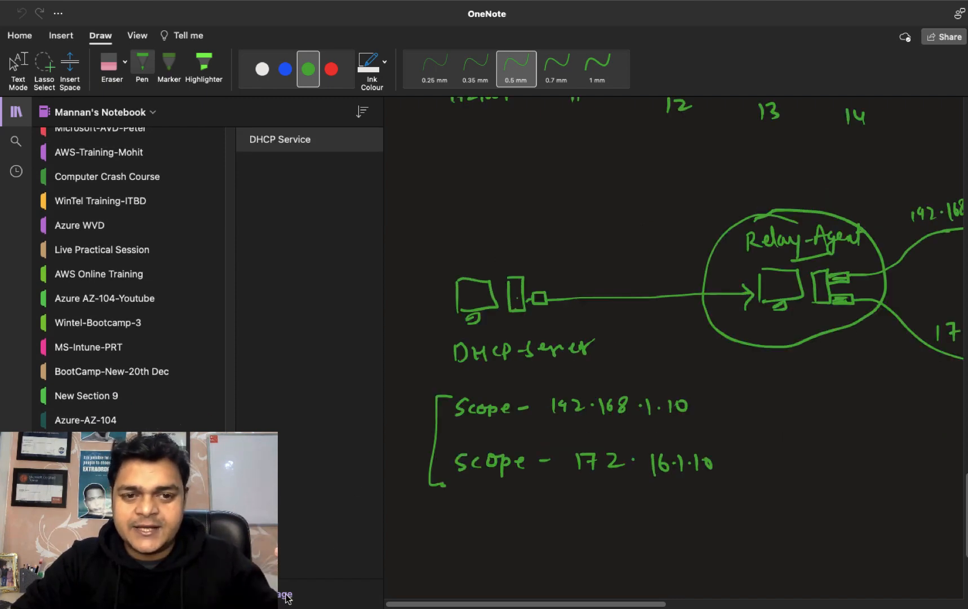
Step: Title the new page 'Azure AD Hybrid setup'
left_click(16, 112)
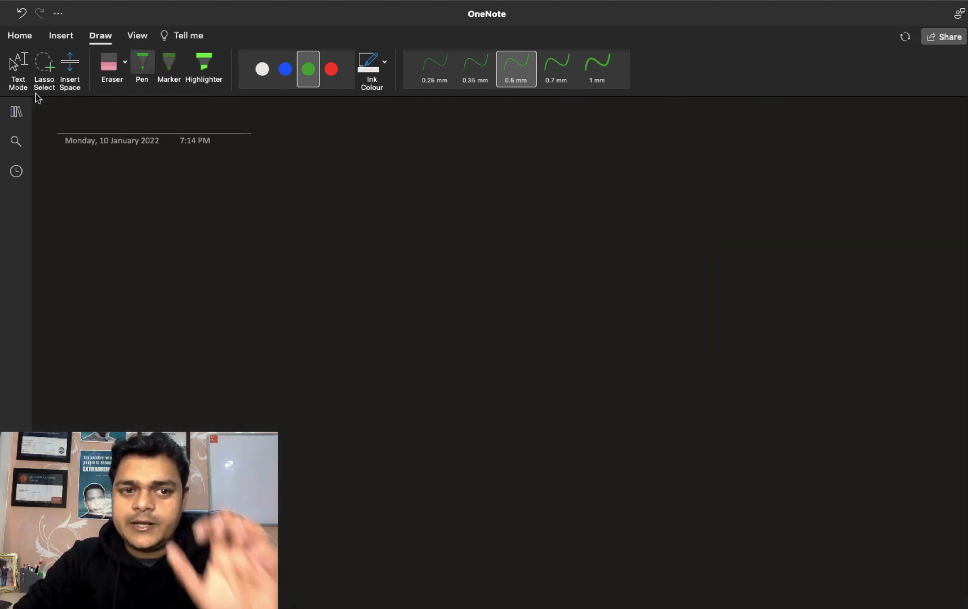
left_click(17, 111)
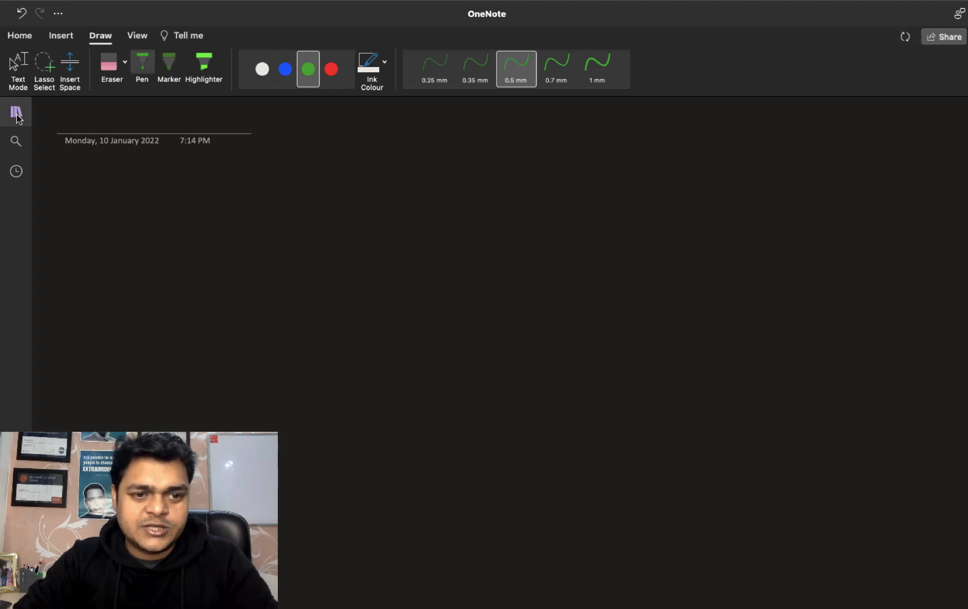
type("A")
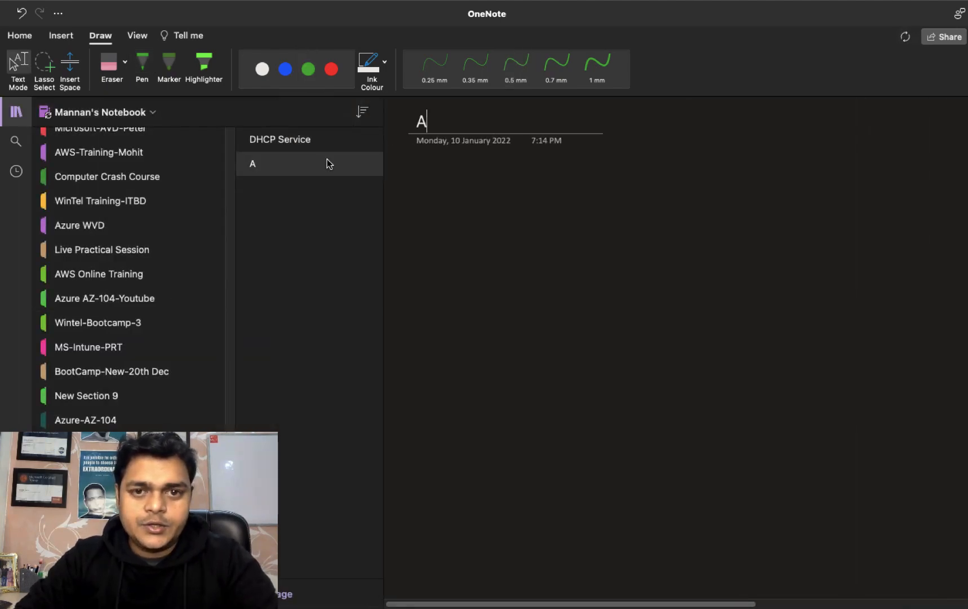
type("zure")
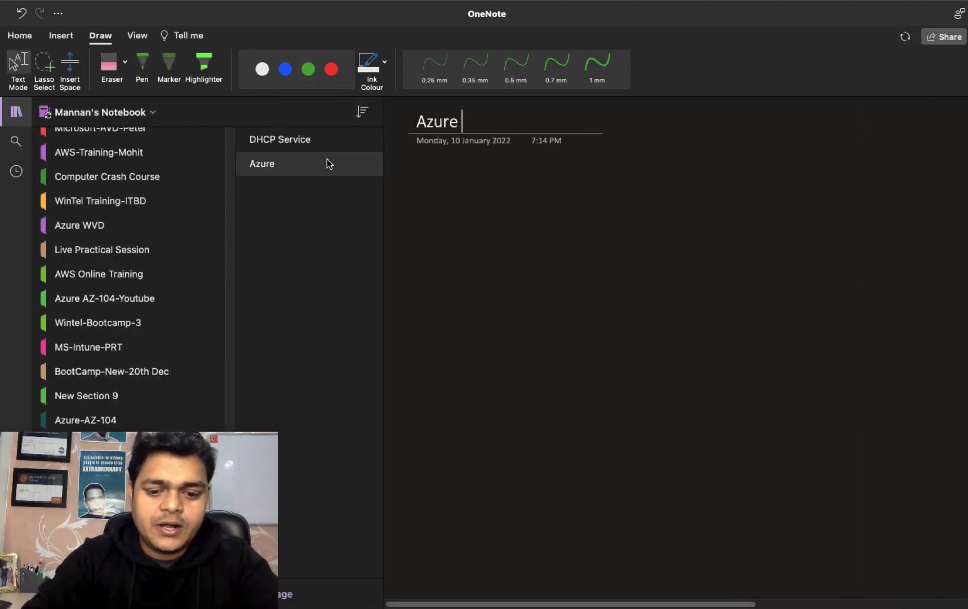
type(" AD Hyv")
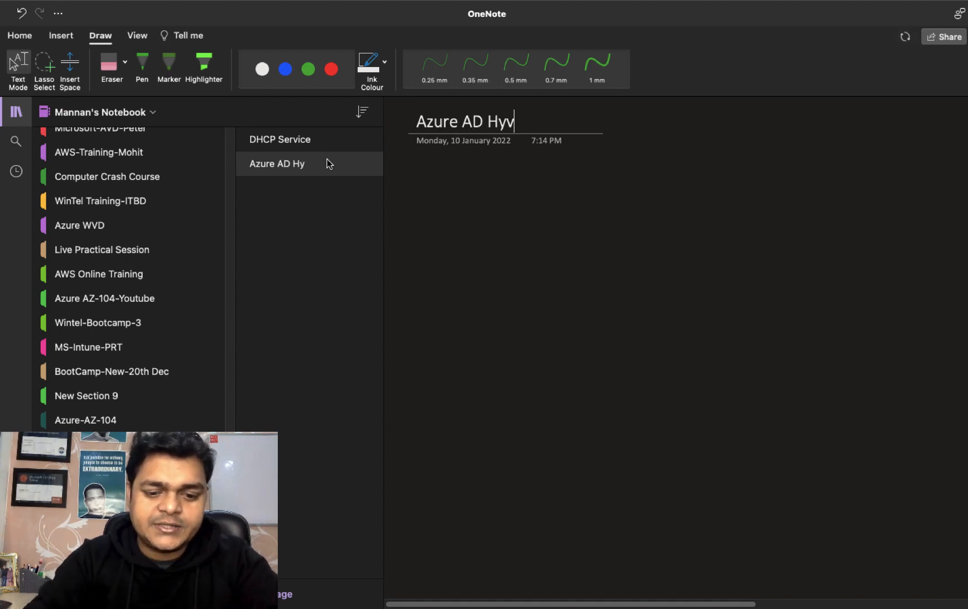
key("BackSpace")
type("br")
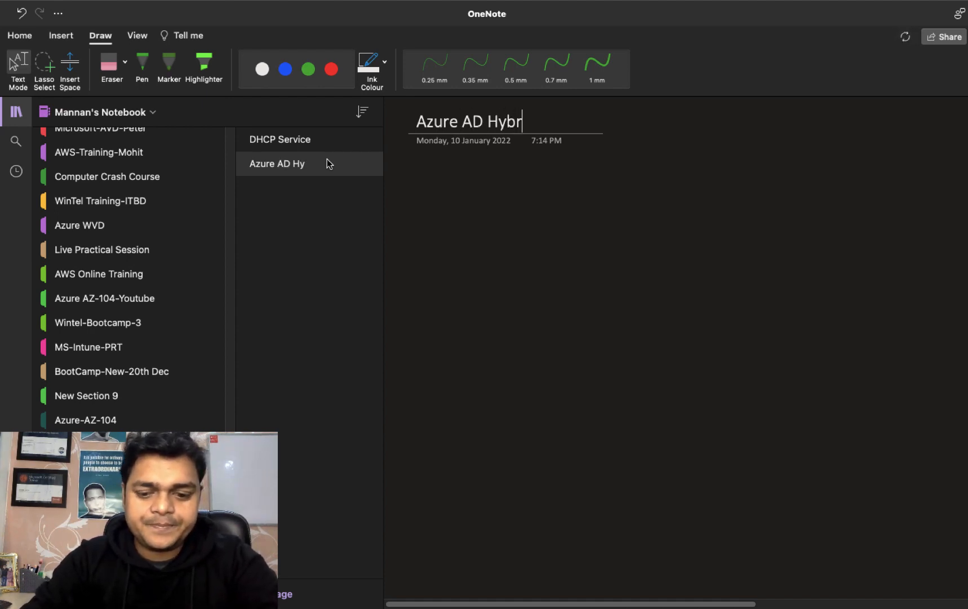
type("id setup")
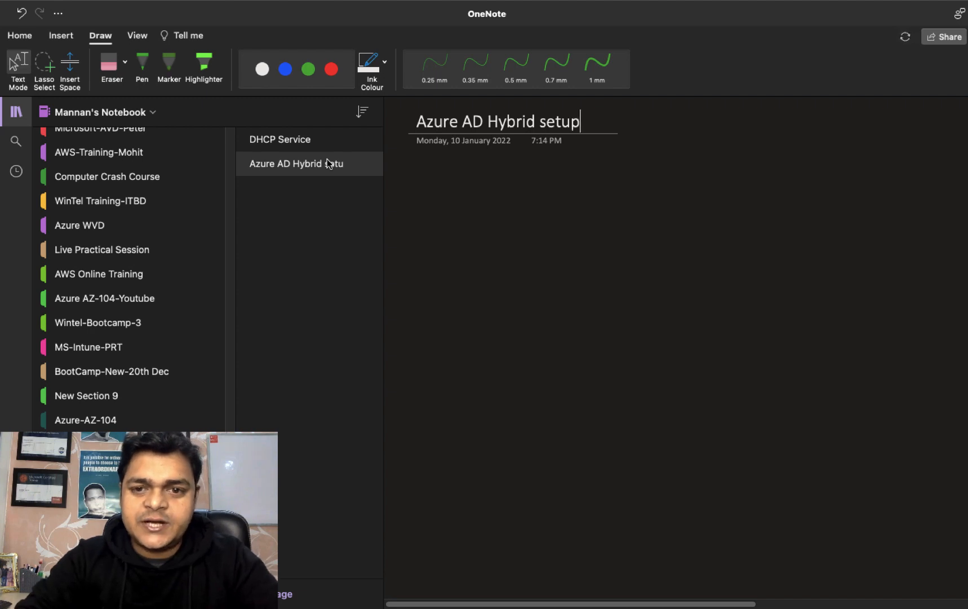
left_click(18, 112)
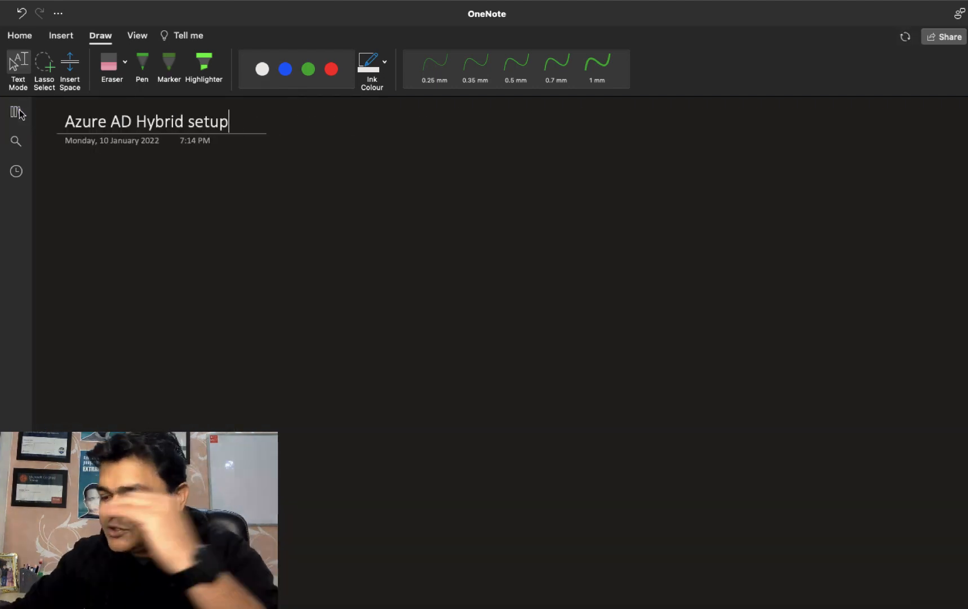
Step: With green ink, sketch a large box on the left and a monitor with tower at lower right
left_click(142, 67)
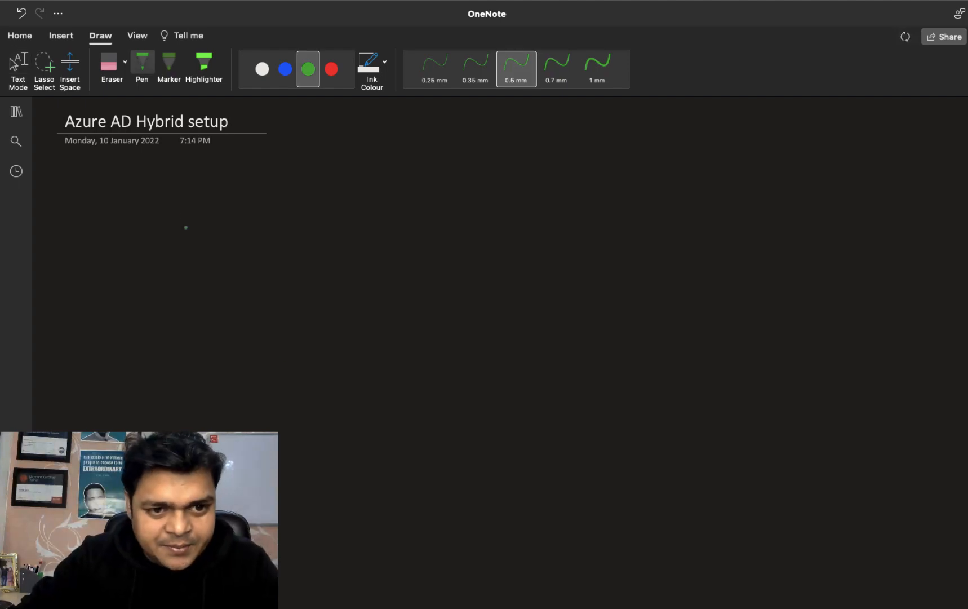
left_click_drag(158, 194, 174, 294)
mouse_move(154, 192)
left_mouse_down()
mouse_move(319, 192)
mouse_move(309, 293)
mouse_move(171, 293)
left_mouse_up()
left_click_drag(723, 382, 730, 426)
mouse_move(727, 380)
left_mouse_down()
mouse_move(786, 389)
mouse_move(737, 430)
mouse_move(758, 441)
mouse_move(768, 433)
mouse_move(749, 443)
left_mouse_up()
mouse_move(812, 367)
left_mouse_down()
mouse_move(818, 423)
mouse_move(845, 403)
mouse_move(824, 421)
left_mouse_up()
left_click(831, 399)
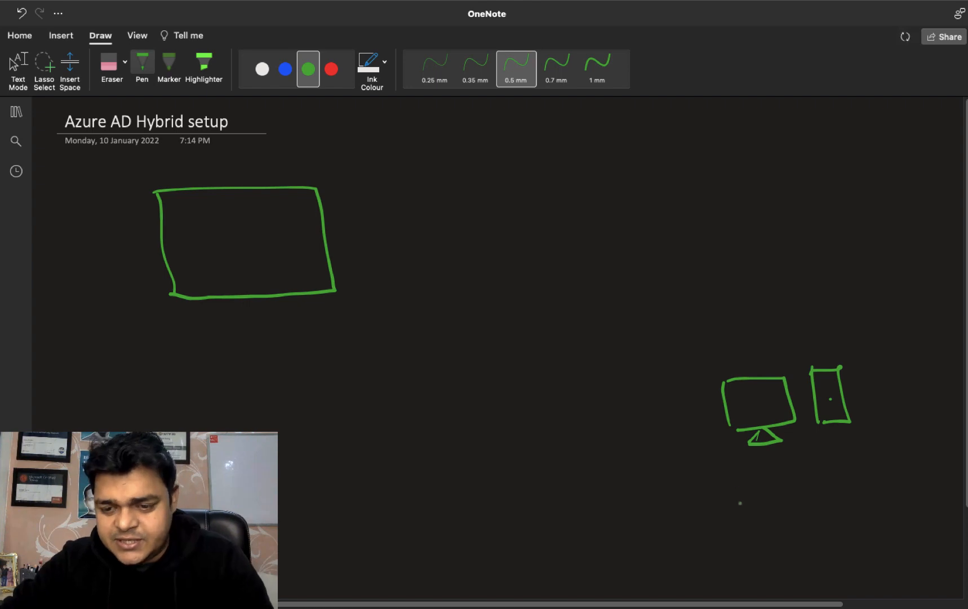
Step: Label the machine Local-Domain, with a down arrow to a Server-2012 label
left_click_drag(743, 474, 758, 491)
mouse_move(786, 479)
left_mouse_down()
mouse_move(778, 491)
mouse_move(819, 494)
mouse_move(837, 475)
left_mouse_up()
mouse_move(842, 467)
left_mouse_down()
mouse_move(854, 478)
mouse_move(845, 489)
left_mouse_up()
left_click_drag(868, 477, 917, 485)
left_click_drag(922, 477, 925, 486)
left_click_drag(921, 467, 949, 485)
mouse_move(814, 502)
left_mouse_down()
mouse_move(830, 512)
mouse_move(828, 526)
mouse_move(789, 557)
mouse_move(823, 546)
left_mouse_up()
mouse_move(824, 543)
left_mouse_down()
mouse_move(838, 541)
mouse_move(850, 557)
left_mouse_up()
mouse_move(856, 546)
left_mouse_down()
mouse_move(859, 555)
mouse_move(868, 541)
left_mouse_up()
left_click_drag(870, 546, 893, 537)
left_click_drag(888, 547, 940, 542)
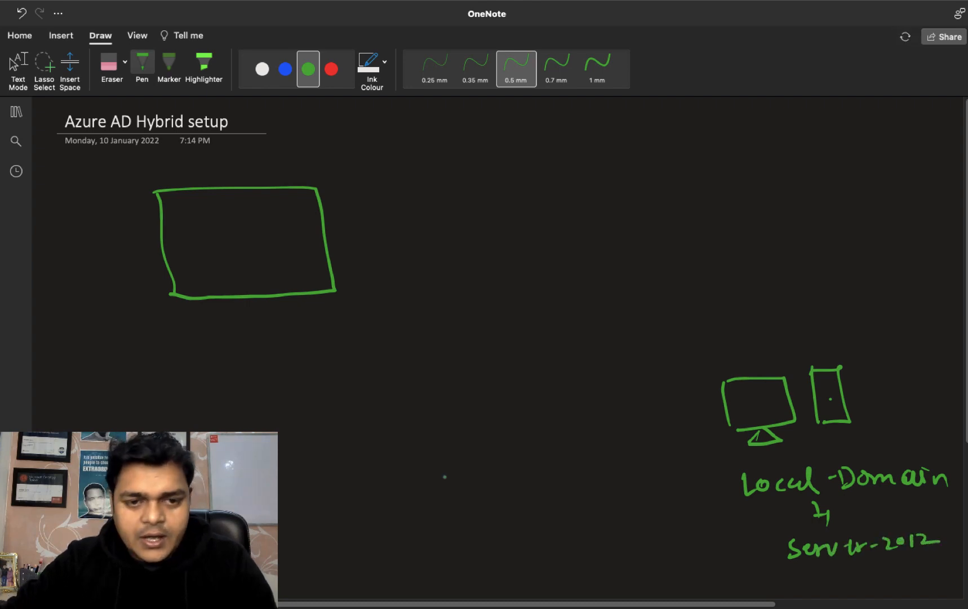
Step: Write Azure-Portal above the box and Azure-AD inside it
mouse_move(173, 184)
left_mouse_down()
mouse_move(246, 173)
mouse_move(250, 183)
mouse_move(239, 171)
mouse_move(280, 179)
left_mouse_up()
mouse_move(289, 172)
left_mouse_down()
mouse_move(304, 165)
mouse_move(314, 172)
left_mouse_up()
left_click_drag(313, 173, 334, 181)
left_click(342, 170)
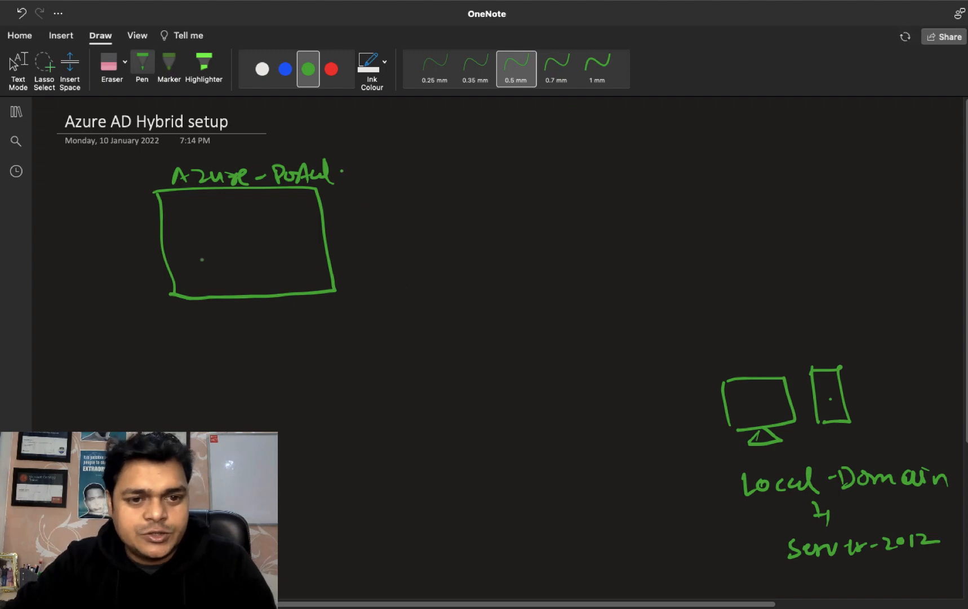
left_click_drag(192, 265, 201, 259)
mouse_move(208, 254)
left_mouse_down()
mouse_move(221, 264)
mouse_move(261, 257)
left_mouse_up()
mouse_move(267, 255)
left_mouse_down()
mouse_move(290, 260)
mouse_move(286, 252)
left_mouse_up()
left_click_drag(292, 244, 293, 261)
left_click(308, 260)
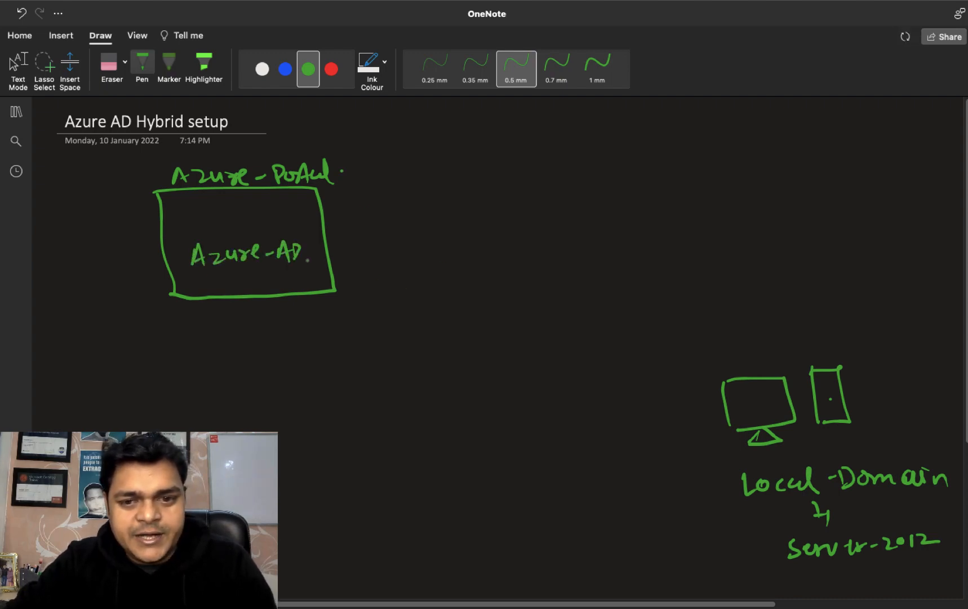
Step: Draw a double-headed arrow between the monitor and the Azure-AD box
left_click_drag(716, 379, 289, 273)
mouse_move(290, 273)
left_mouse_down()
mouse_move(290, 287)
mouse_move(304, 276)
left_mouse_up()
left_click_drag(703, 365, 718, 376)
left_click_drag(717, 377, 702, 389)
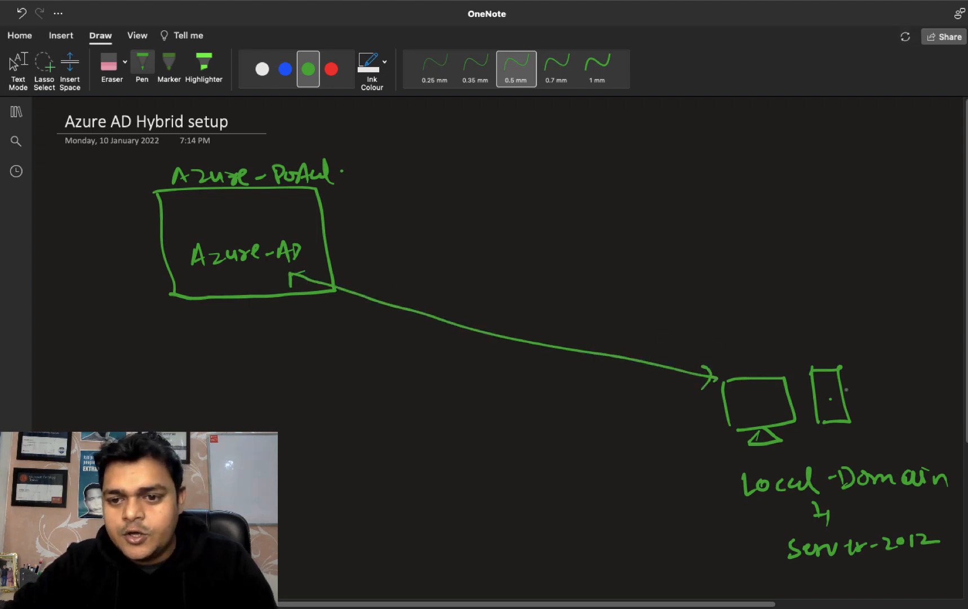
left_click_drag(875, 367, 877, 374)
Step: List user-1, user-2 and user-3 beside the server, bracket them, and link them to Azure-AD
mouse_move(887, 367)
left_mouse_down()
mouse_move(879, 377)
mouse_move(917, 370)
left_mouse_up()
mouse_move(920, 363)
left_mouse_down()
mouse_move(923, 380)
mouse_move(884, 399)
mouse_move(925, 402)
left_mouse_up()
left_click_drag(927, 396, 939, 405)
mouse_move(883, 430)
left_mouse_down()
mouse_move(890, 439)
mouse_move(916, 432)
left_mouse_up()
mouse_move(923, 427)
left_mouse_down()
mouse_move(938, 423)
mouse_move(944, 435)
left_mouse_up()
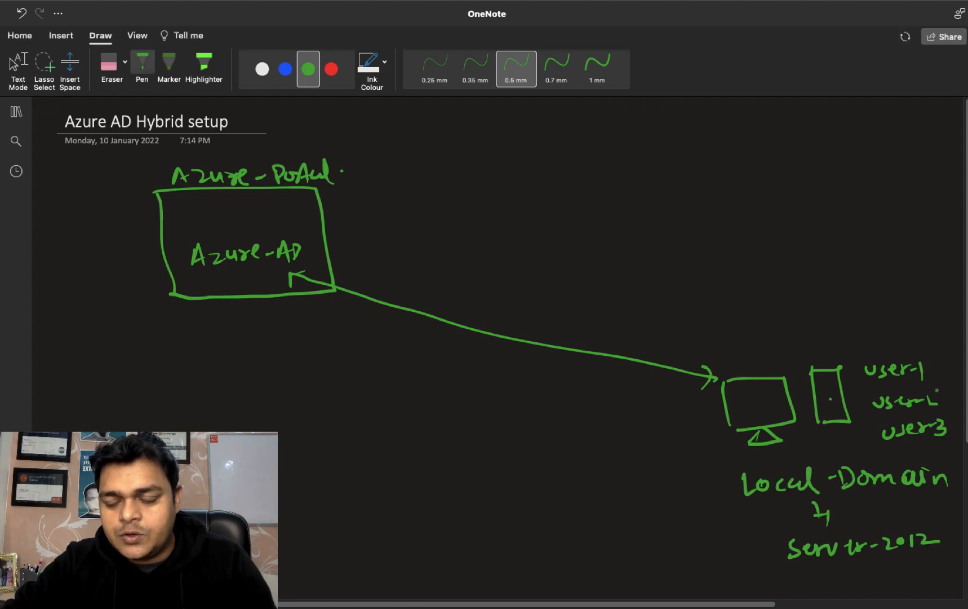
mouse_move(937, 373)
left_mouse_down()
mouse_move(949, 421)
mouse_move(870, 315)
left_mouse_up()
left_click_drag(424, 320, 322, 285)
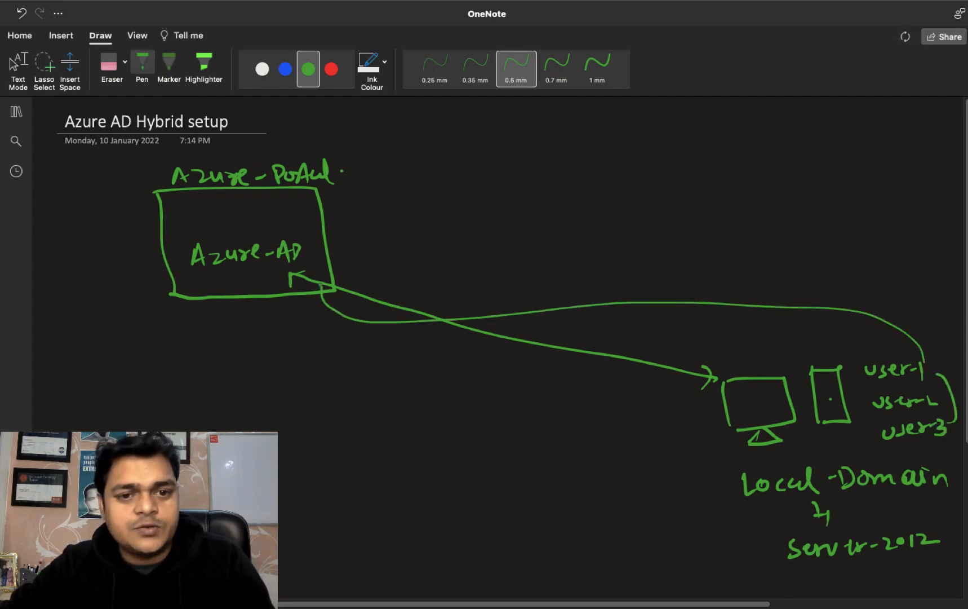
Step: Add the '1- Azure AD Connect Agent' note under the server and underline Connect
key("Escape")
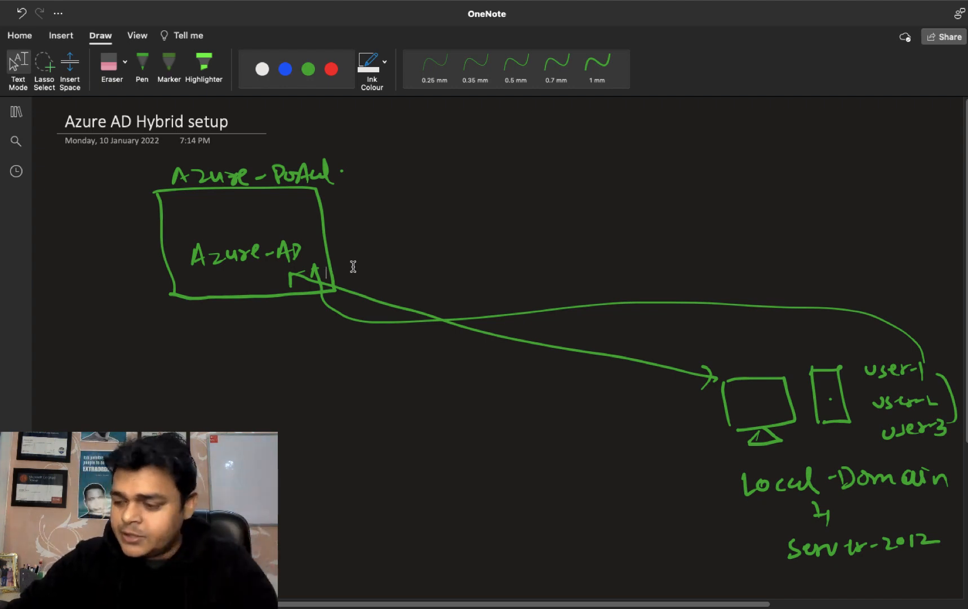
left_click(142, 68)
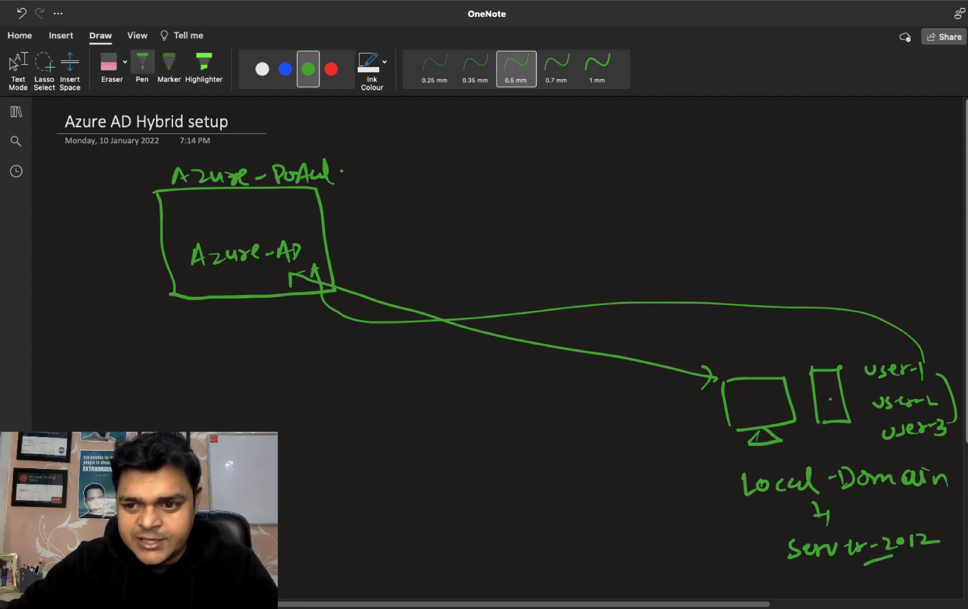
scroll(508, 338, "down", 3)
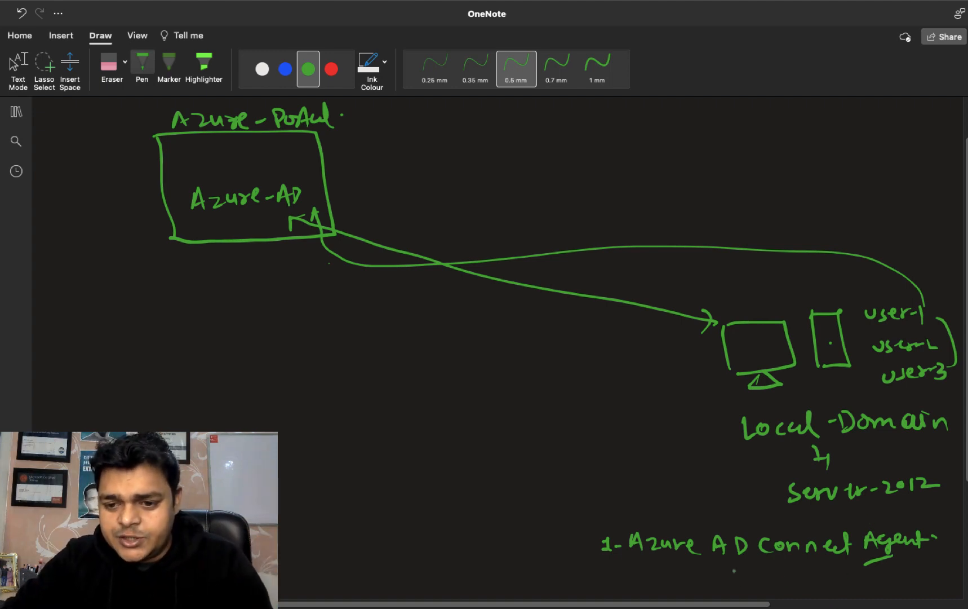
left_click_drag(733, 563, 800, 557)
Step: Note 'global Admin' with an arrow beside Azure-AD, then return to the Azure portal
key("Escape")
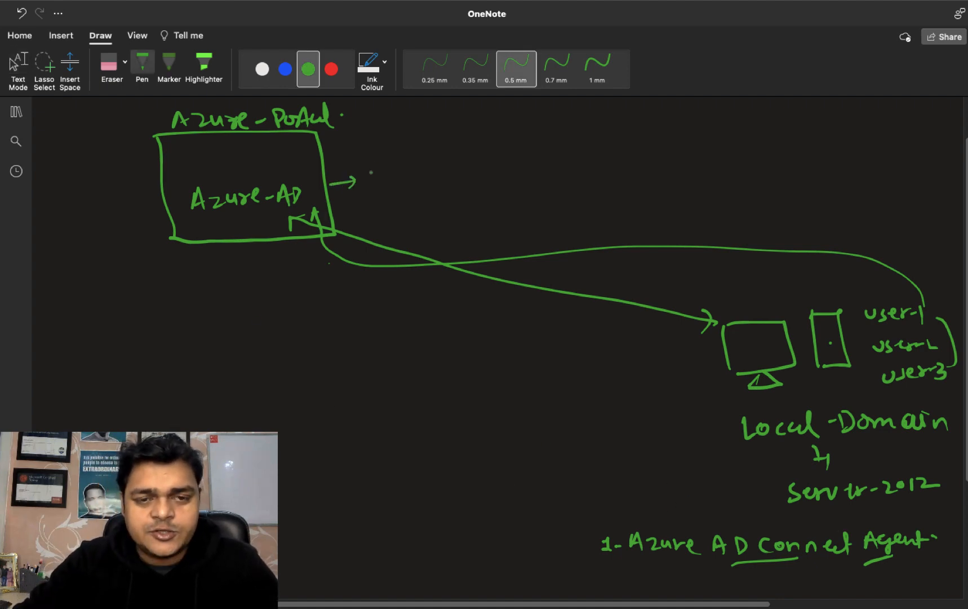
left_click_drag(375, 171, 383, 179)
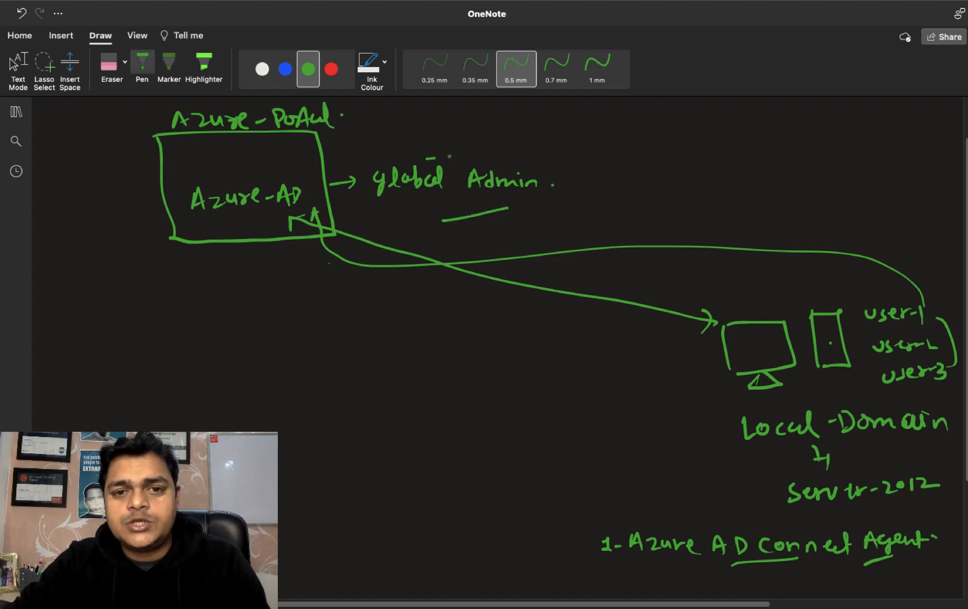
left_click_drag(450, 157, 461, 157)
key("Escape")
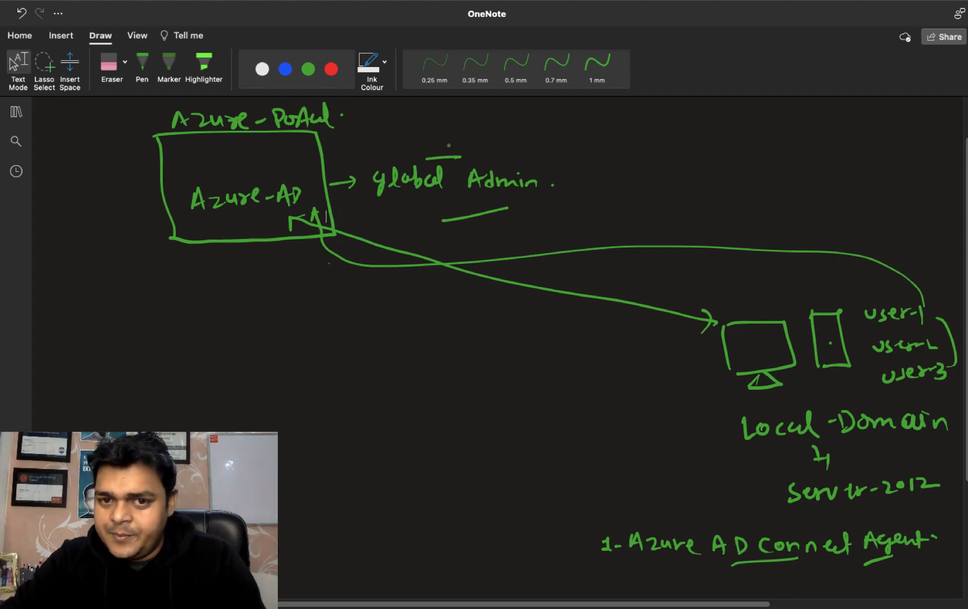
key("ctrl+Left")
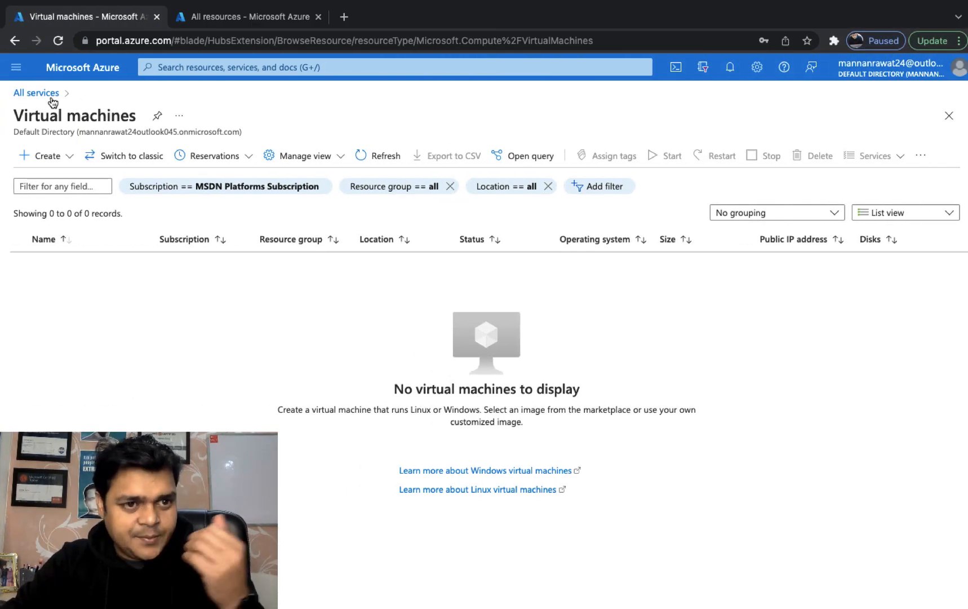
Step: Delete users gcp, Test1, Test2 and Test3 from Azure Active Directory's All users list
left_click(49, 95)
left_click(318, 17)
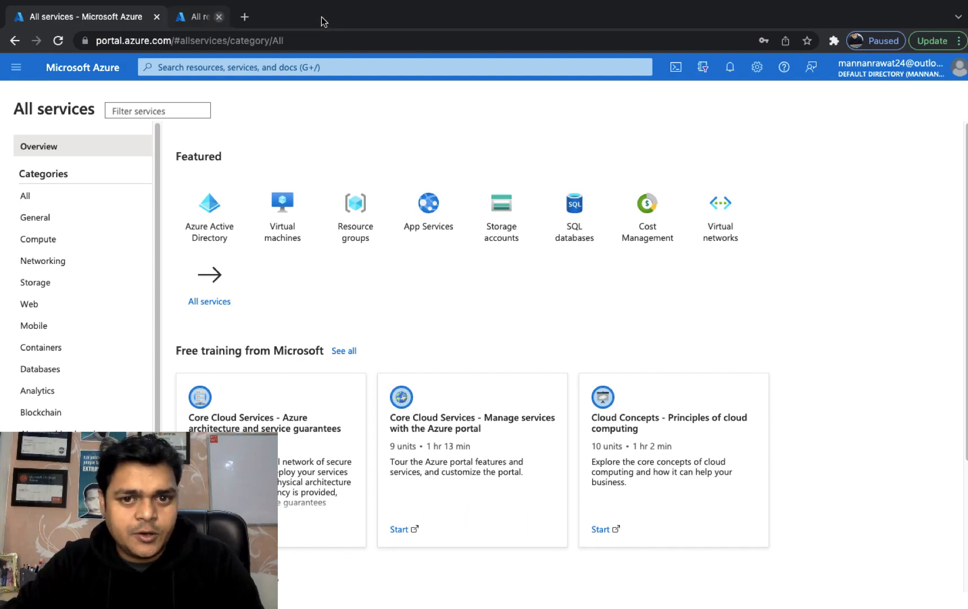
left_click(222, 235)
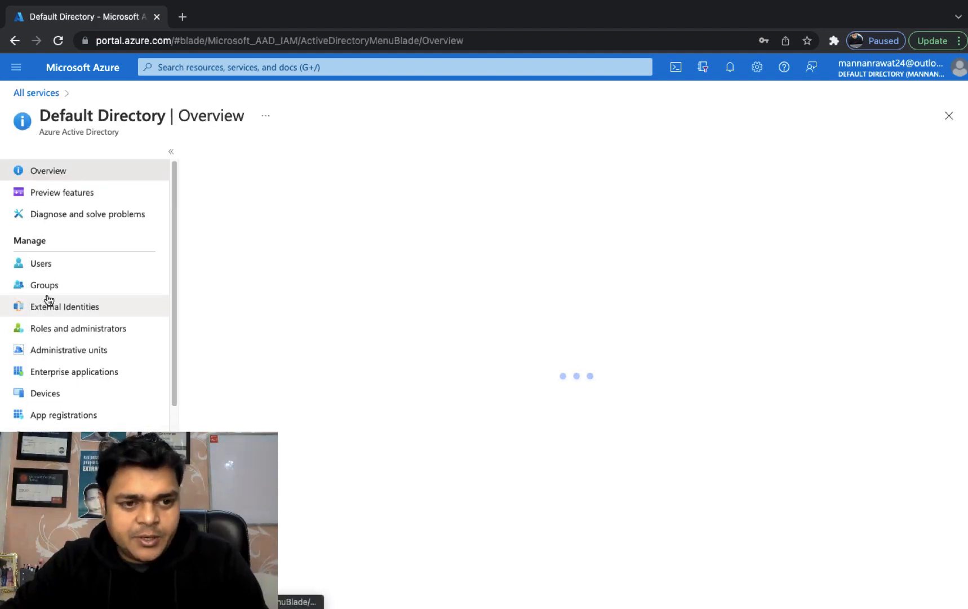
left_click(43, 266)
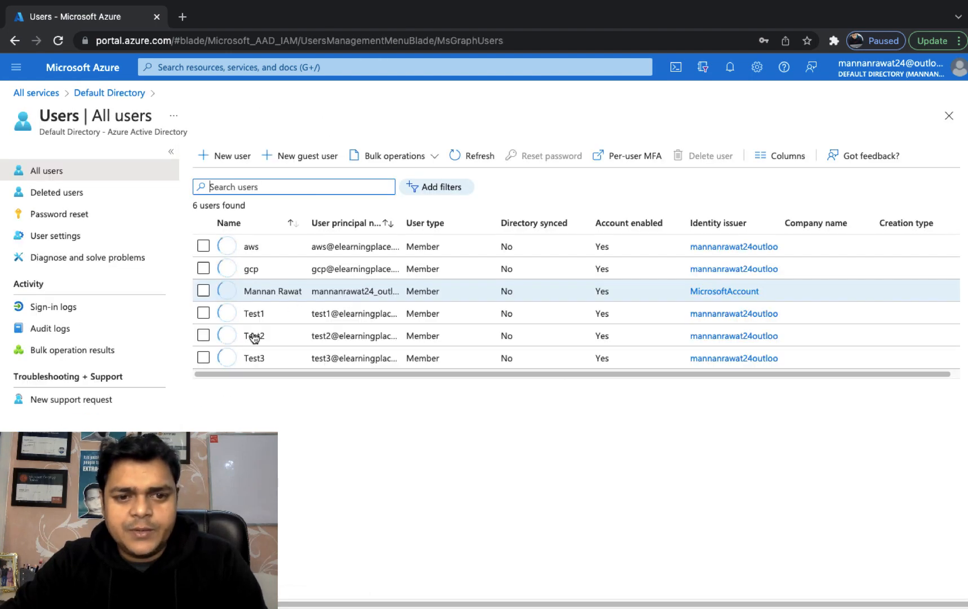
left_click(203, 313)
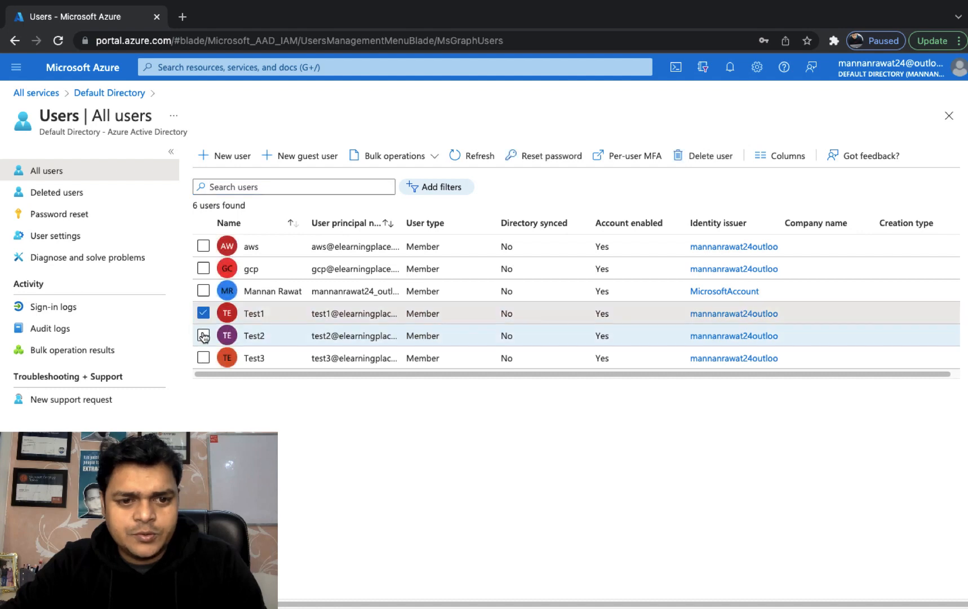
left_click(204, 335)
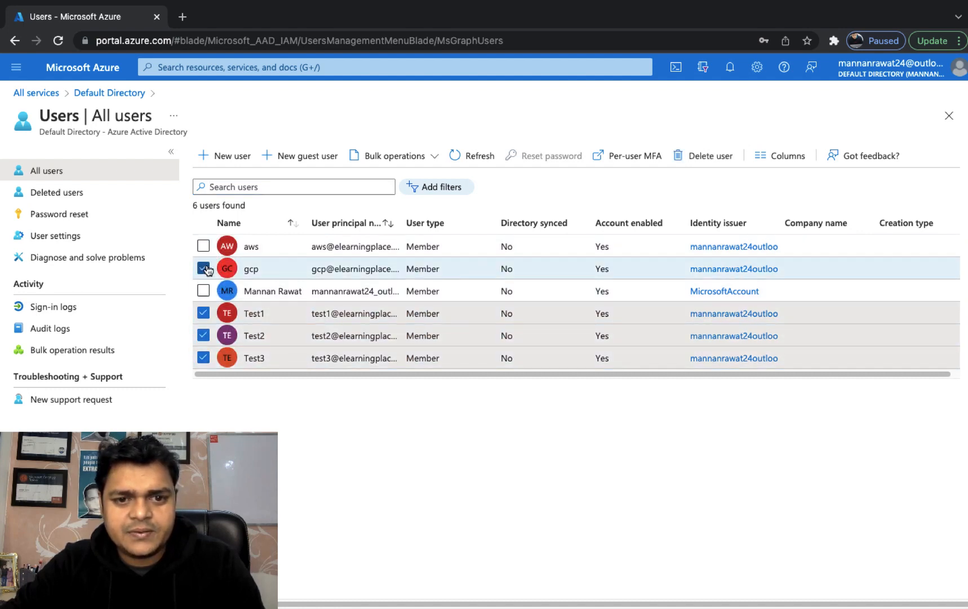
left_click(702, 160)
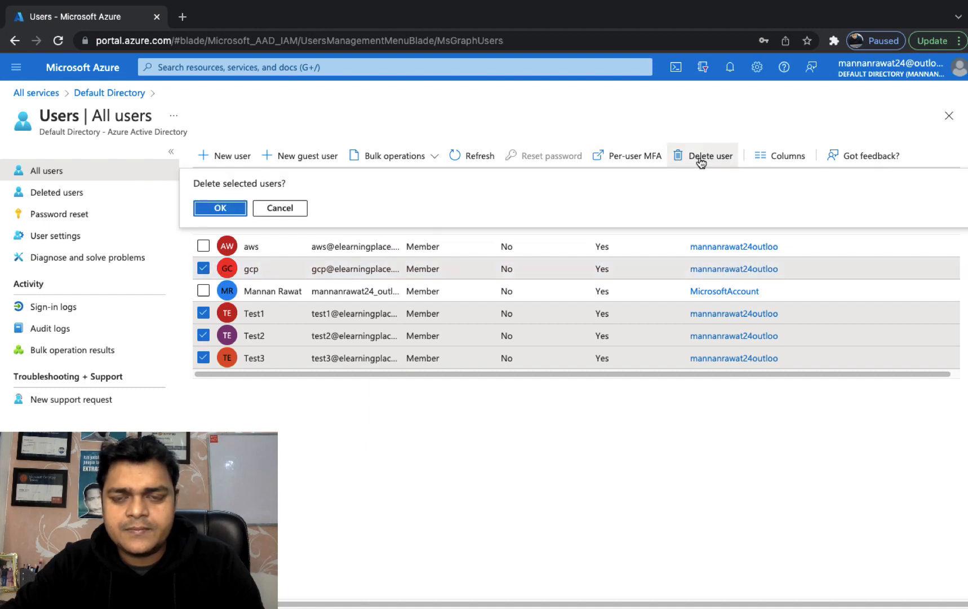
left_click(232, 209)
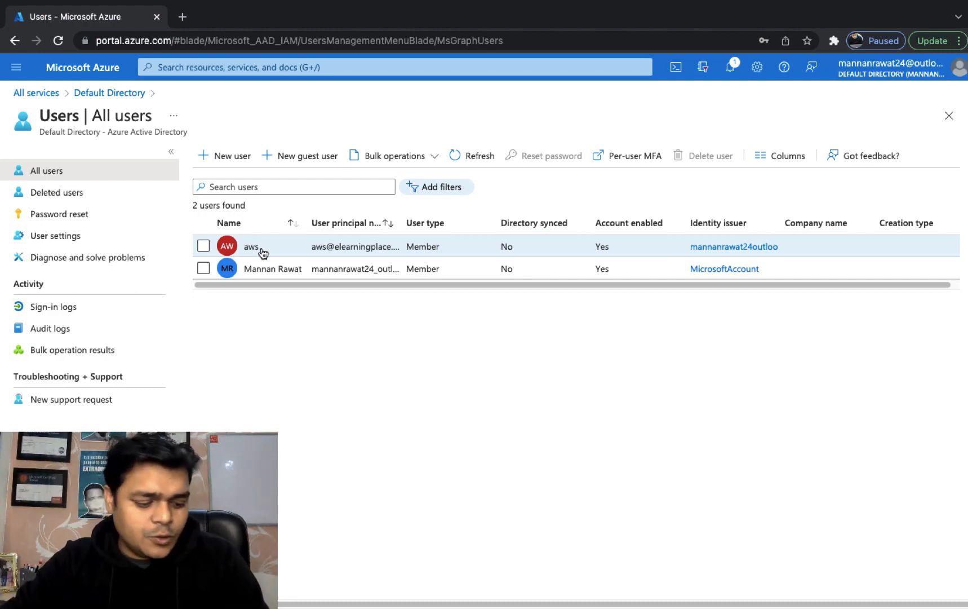
Step: Connect to 192.168.1.6 in Microsoft Remote Desktop, accepting the certificate warning
key("ctrl+Left")
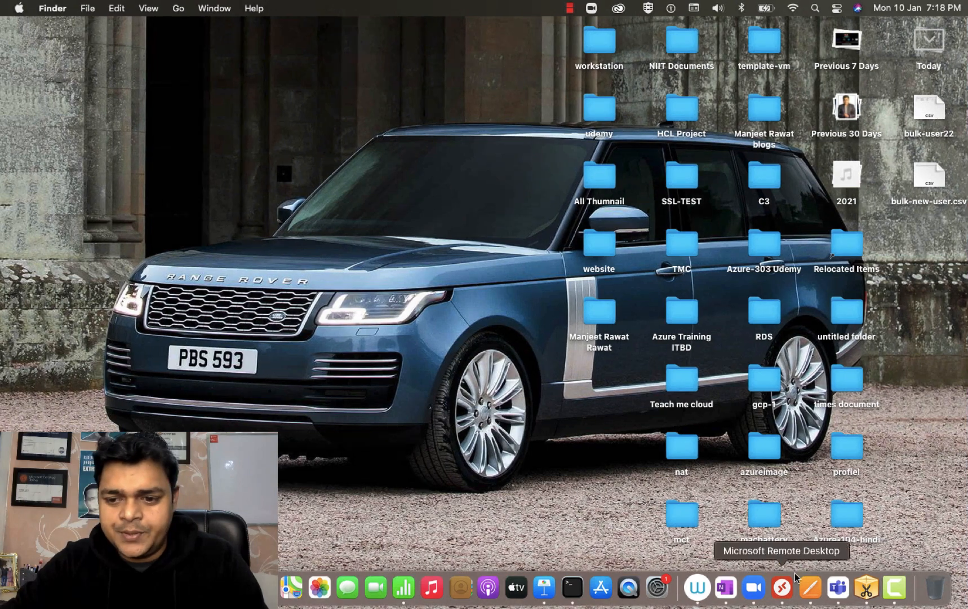
left_click(781, 593)
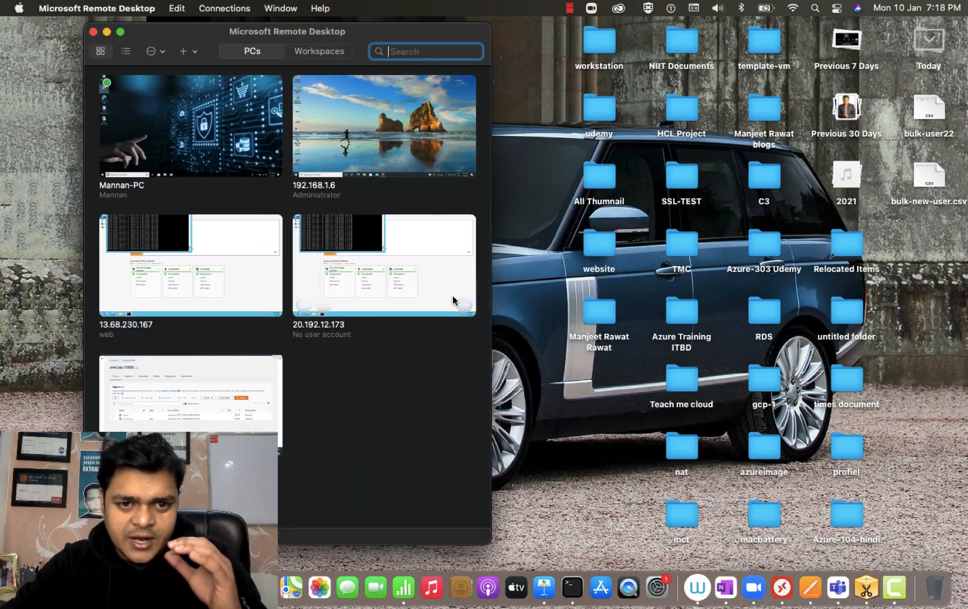
double_click(348, 116)
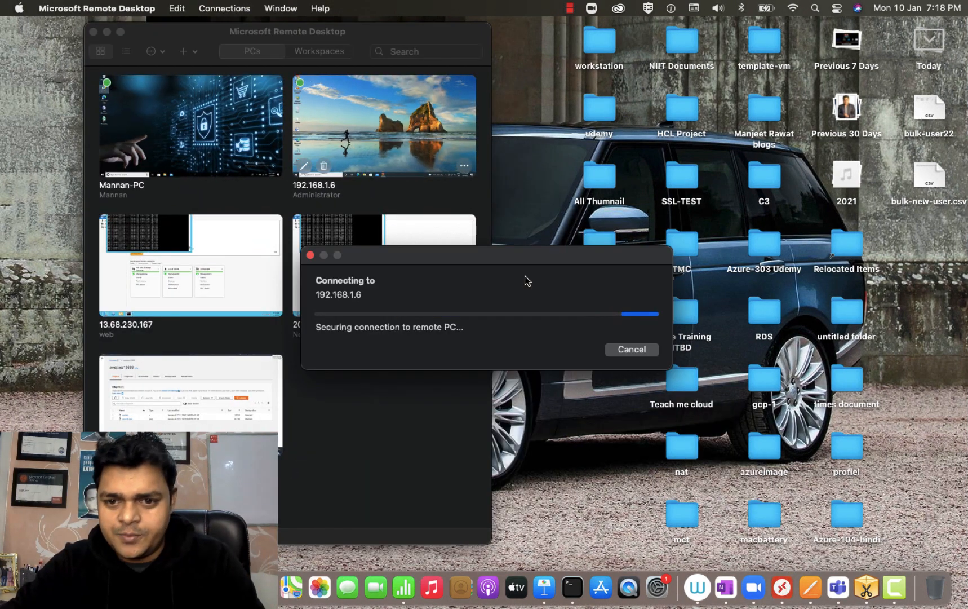
left_click(646, 359)
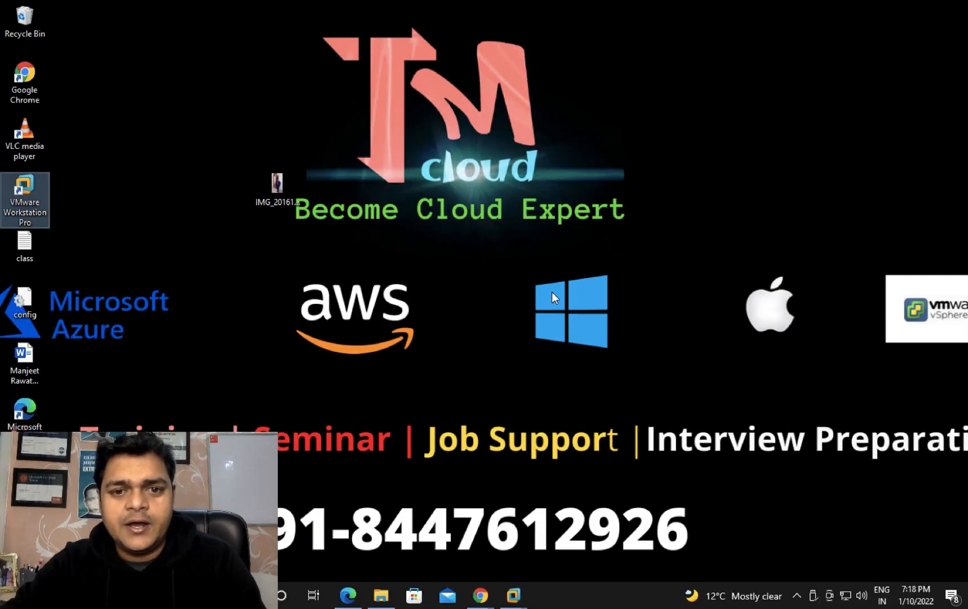
Step: Sort the remote desktop icons by size
right_click(484, 182)
mouse_move(525, 209)
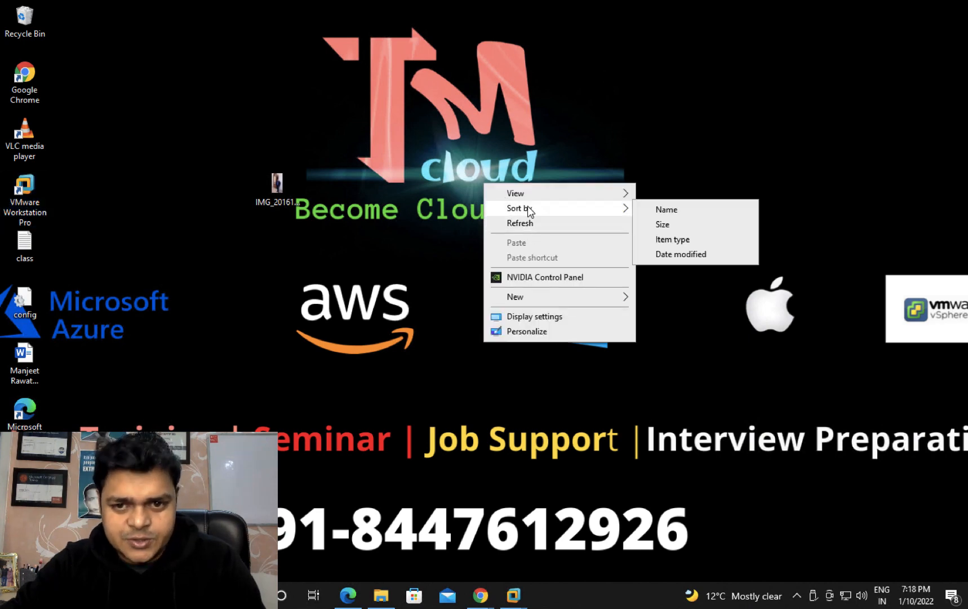
left_click(660, 225)
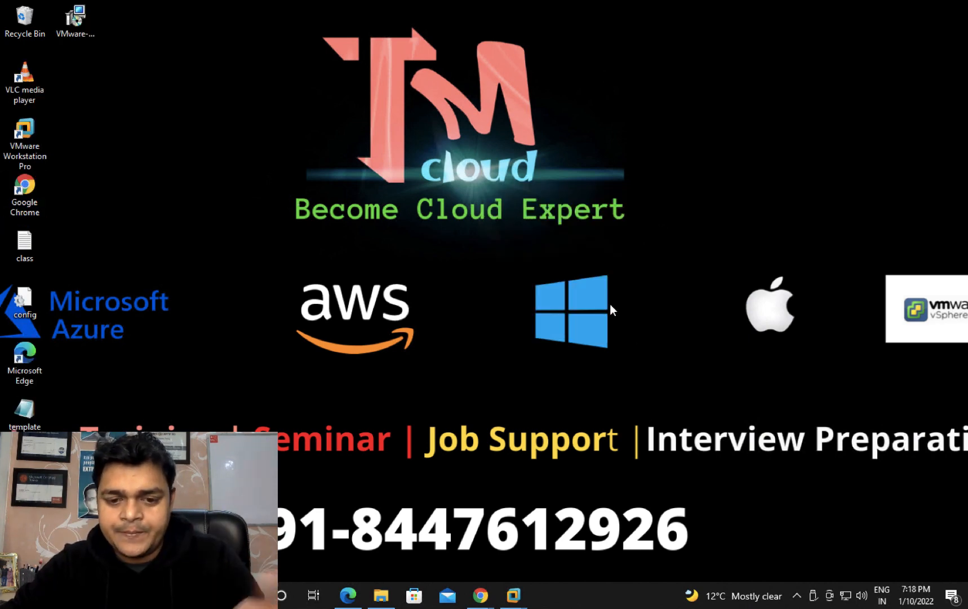
Step: Sign in to the Domain VM as Administrator and cancel the Shutdown Event Tracker
mouse_move(516, 601)
left_click(550, 536)
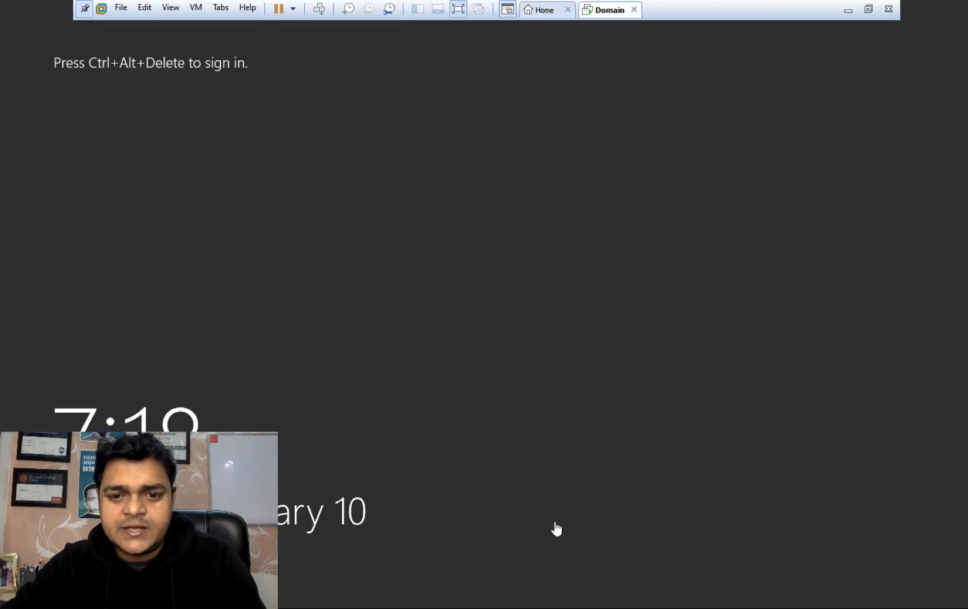
left_click(319, 12)
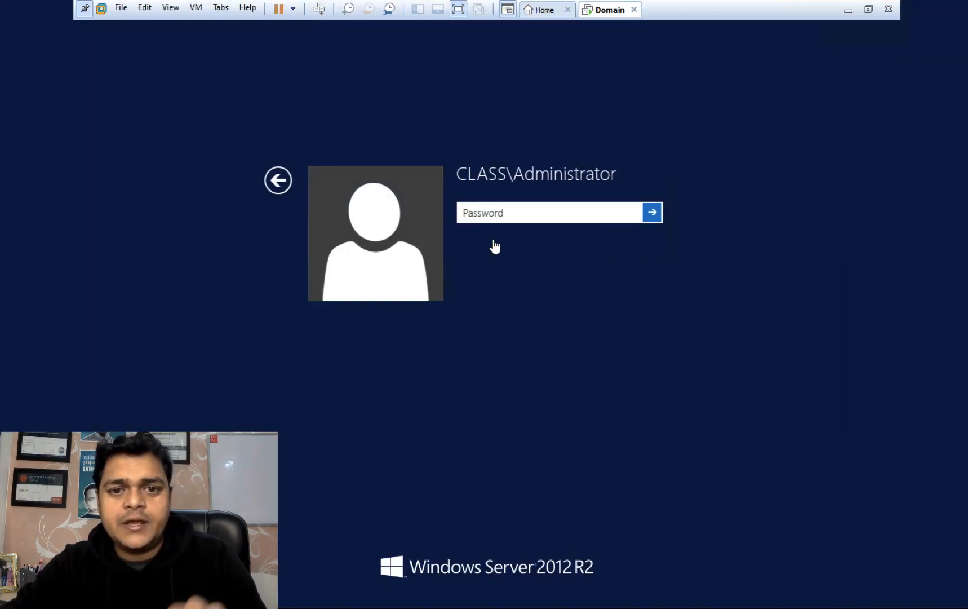
type("P••")
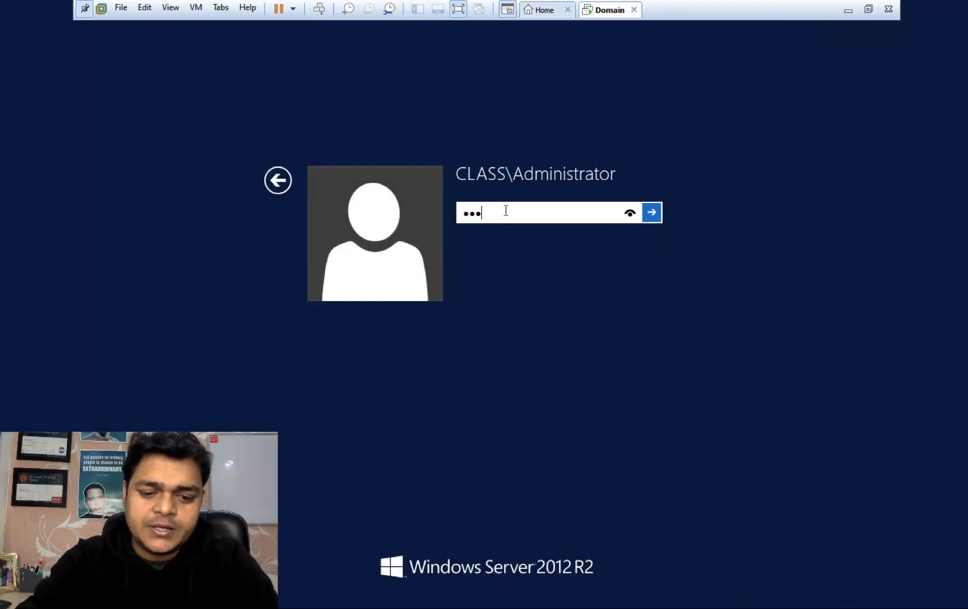
type("•••••")
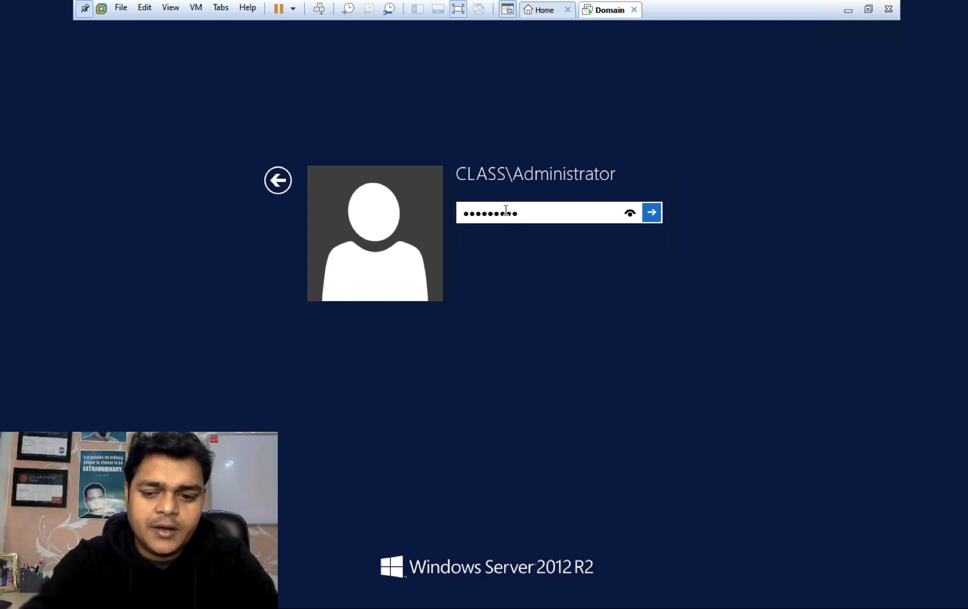
key("Return")
key("Return")
type("•")
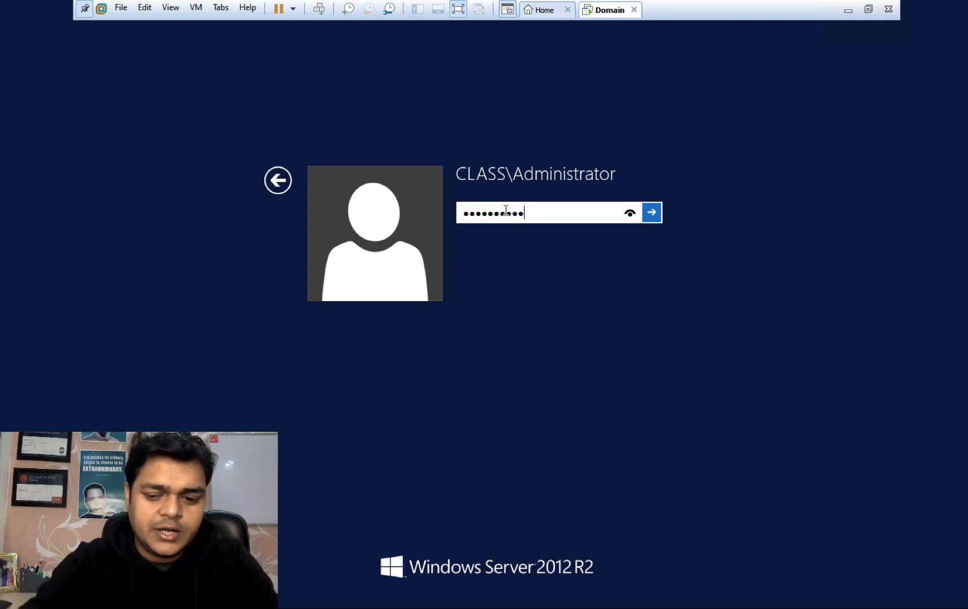
key("Return")
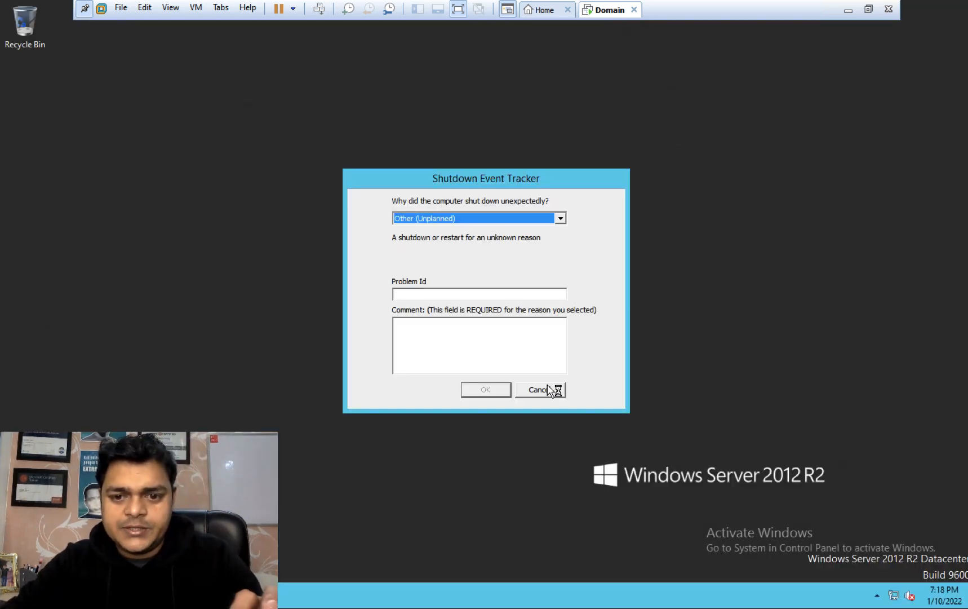
left_click(544, 391)
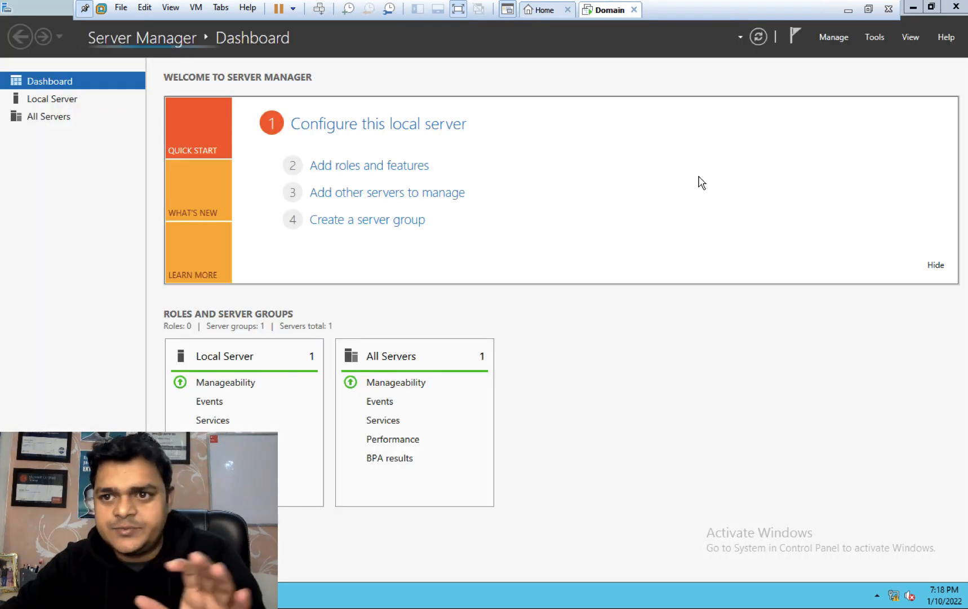
Step: Browse class.com's Users container in Active Directory Users and Computers, then close it and Server Manager
left_click(876, 37)
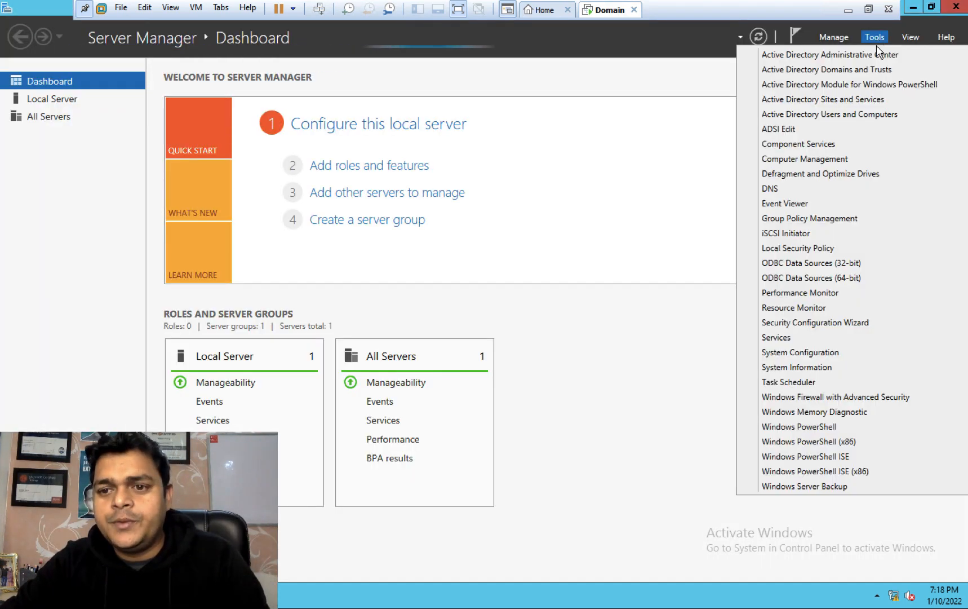
left_click(843, 115)
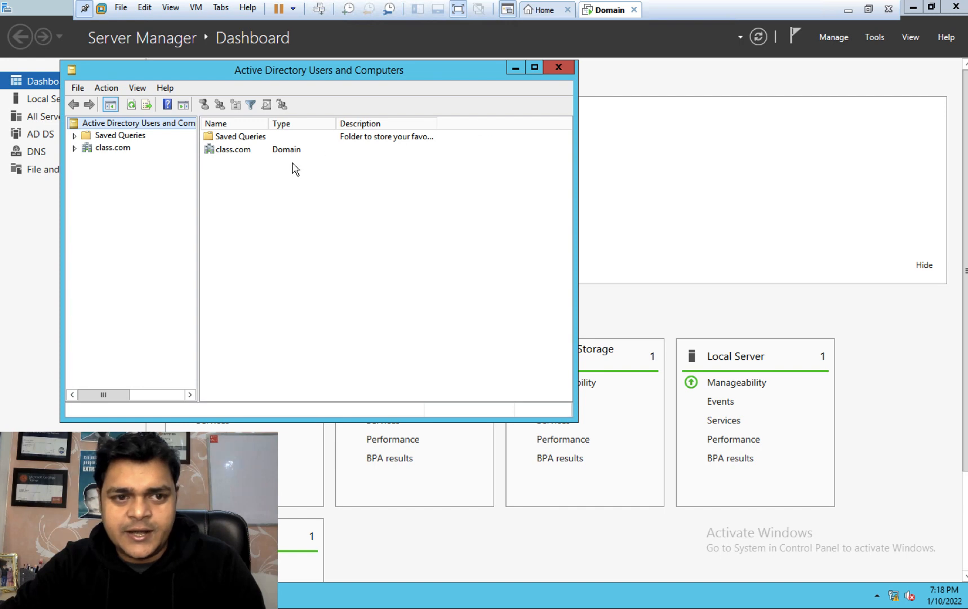
left_click(75, 149)
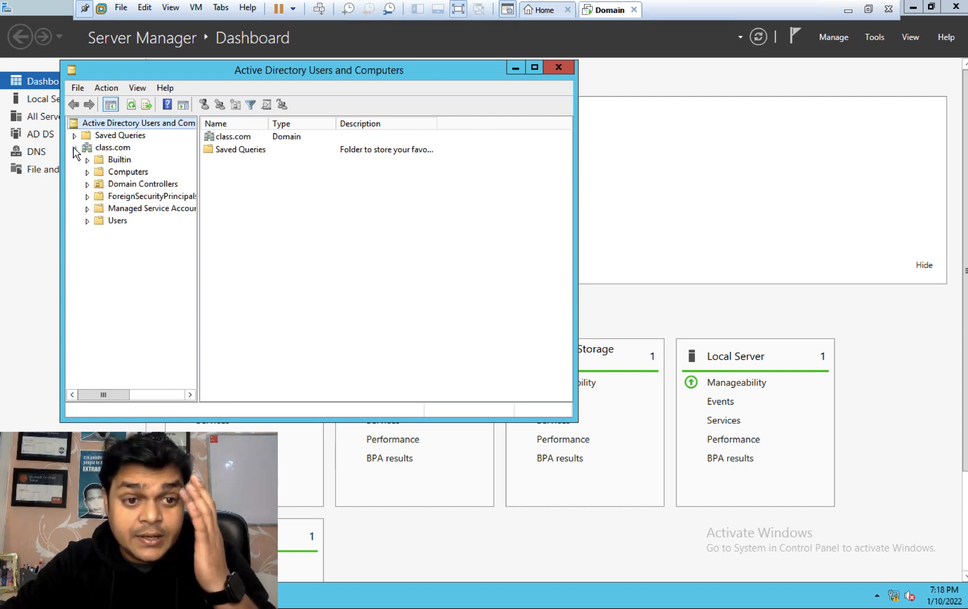
left_click(118, 221)
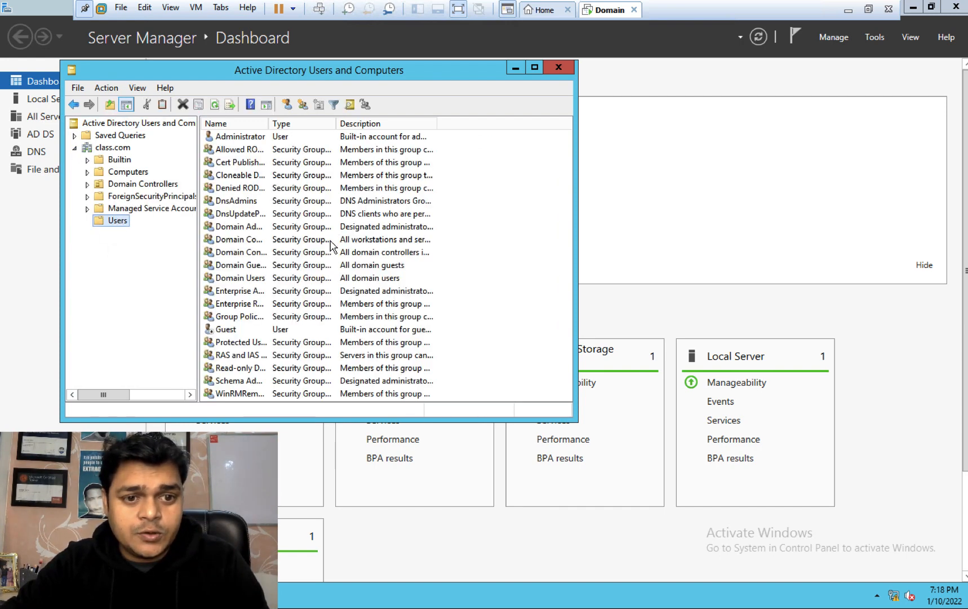
left_click_drag(114, 394, 138, 400)
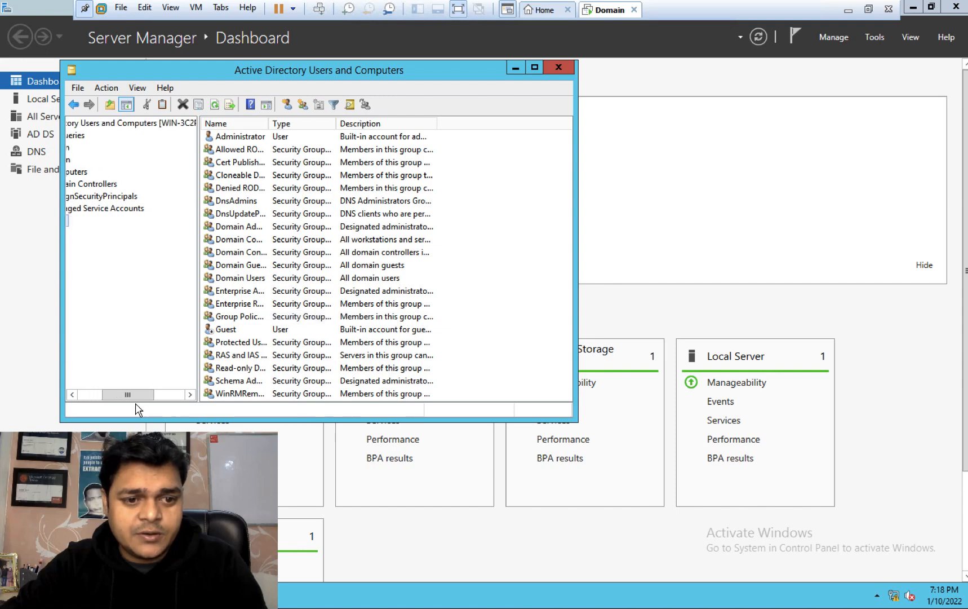
left_click(82, 397)
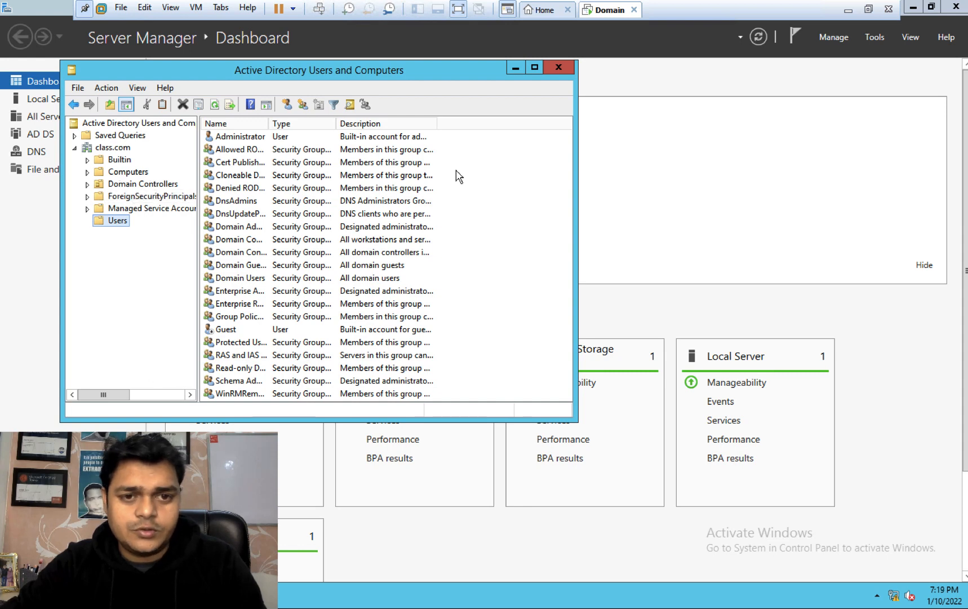
left_click(559, 67)
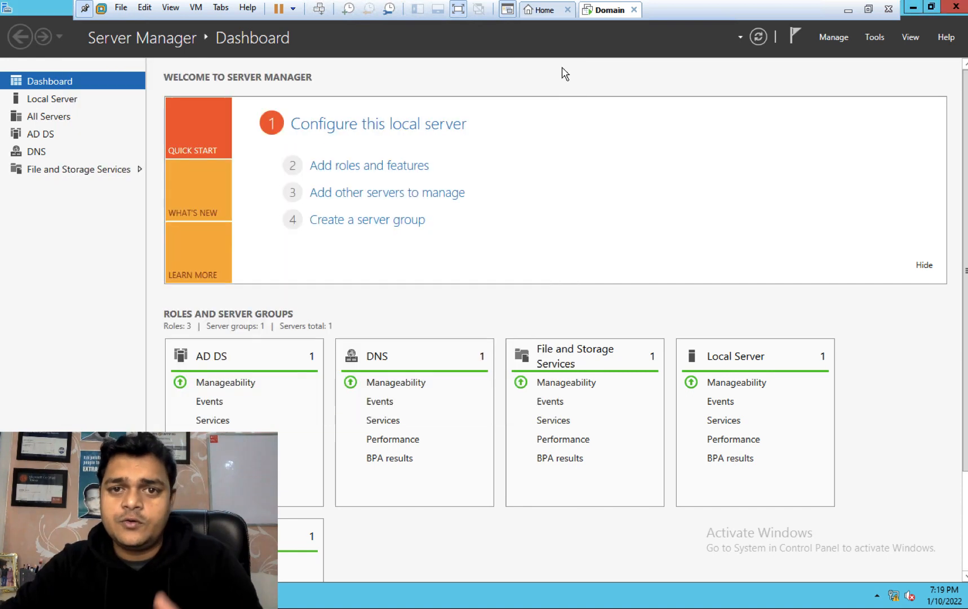
left_click(961, 9)
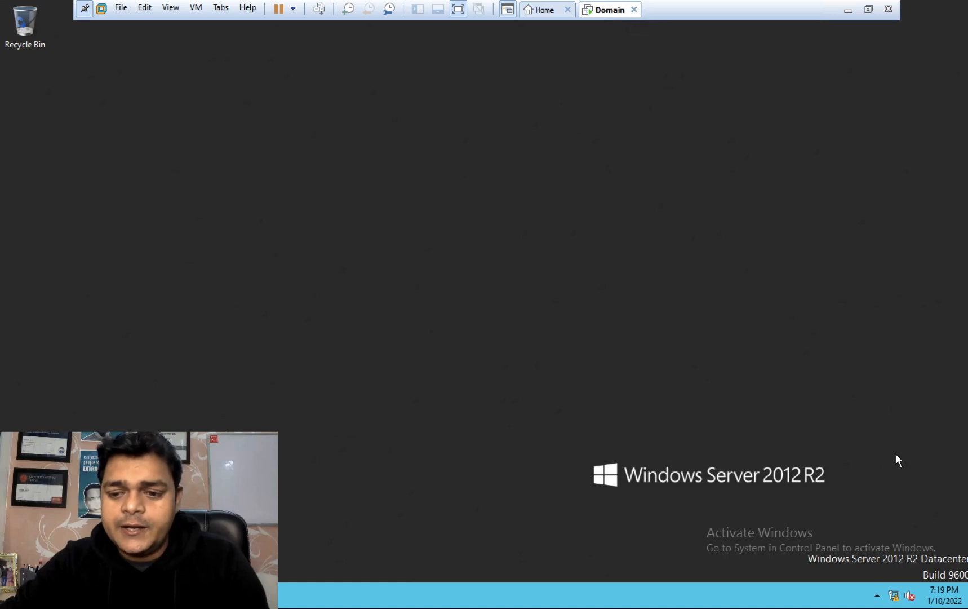
Step: Open Ethernet0's adapter properties via ncpa.cpl
key("super+r")
type("ncpa.cpl")
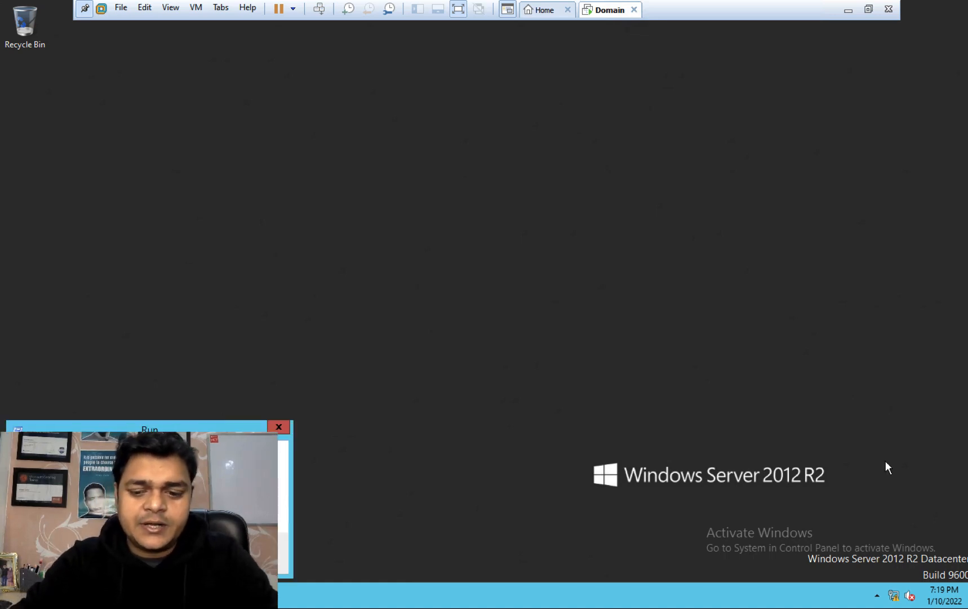
key("Return")
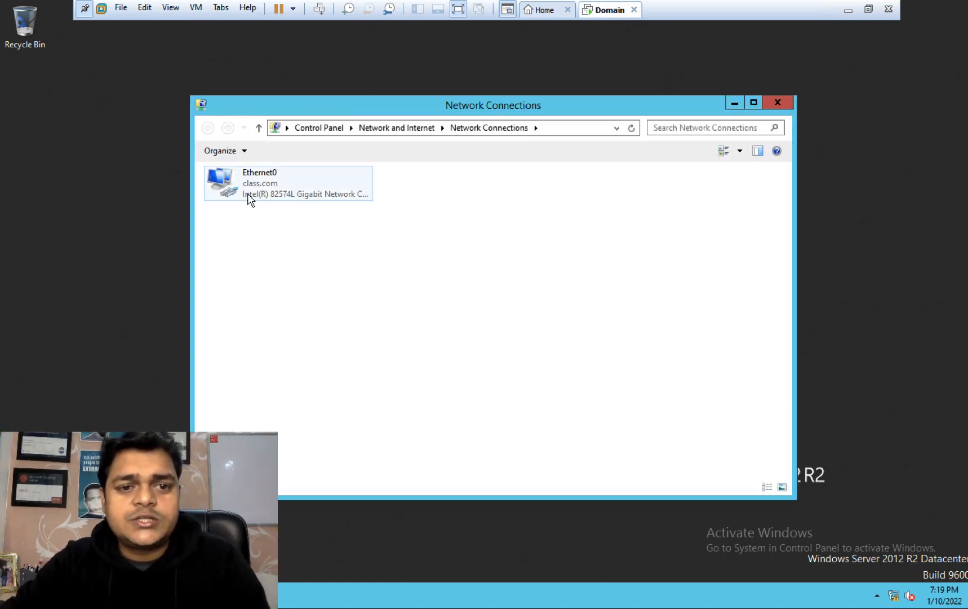
right_click(250, 199)
left_click(309, 319)
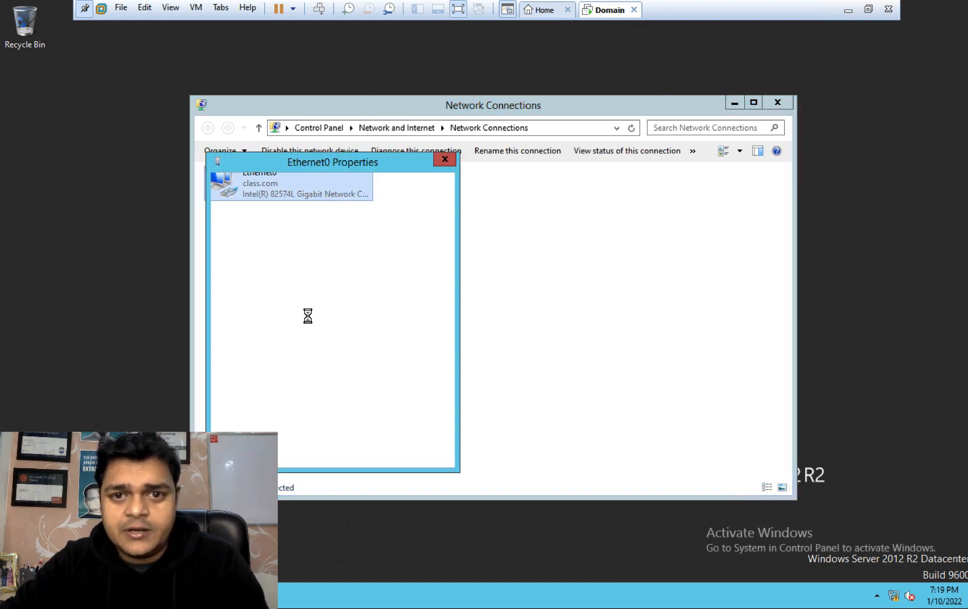
Step: Set IPv4 preferred DNS to 192.168.1.10 and alternate DNS to 8.8.8.8
double_click(354, 352)
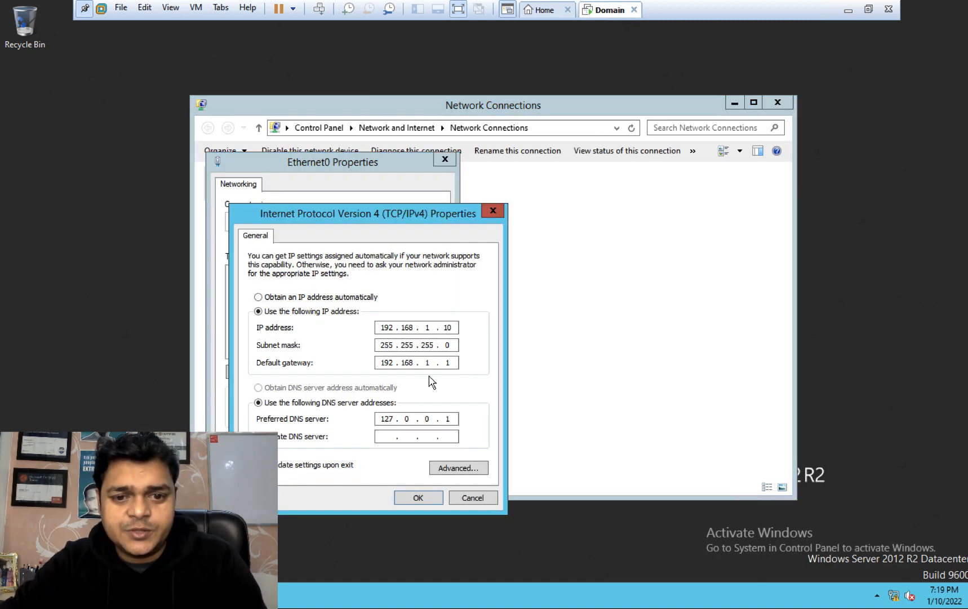
key("BackSpace")
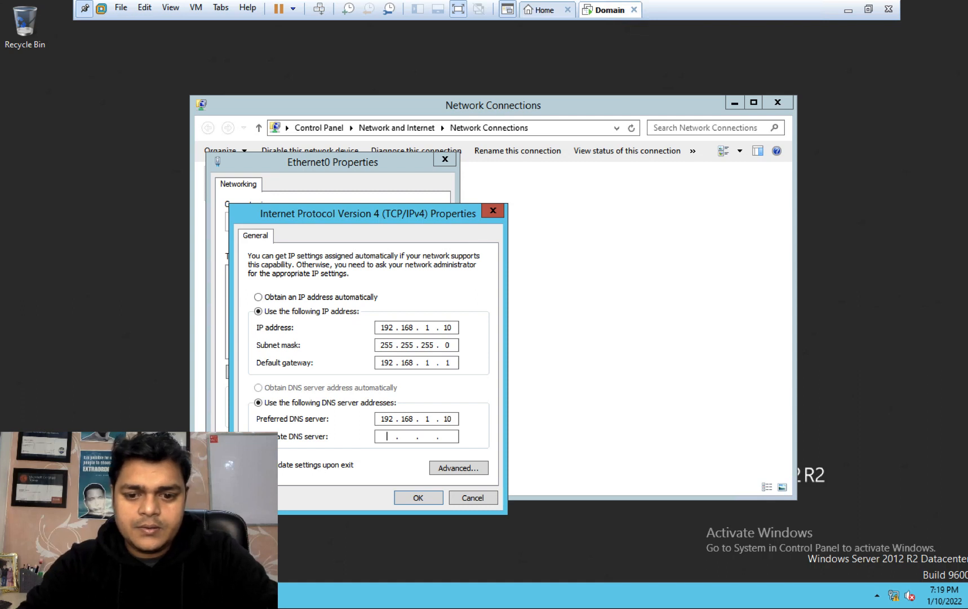
key("Tab")
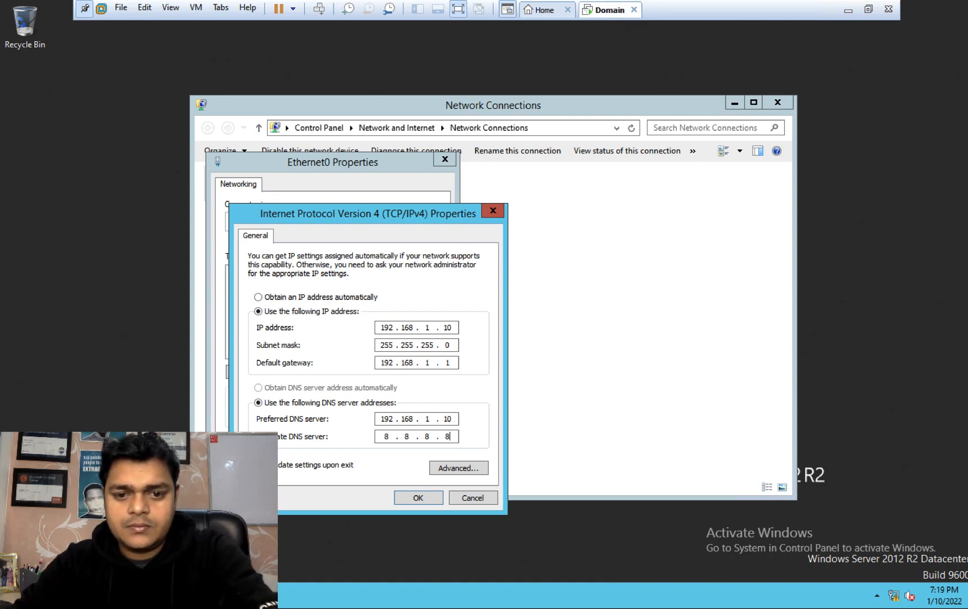
left_click(421, 496)
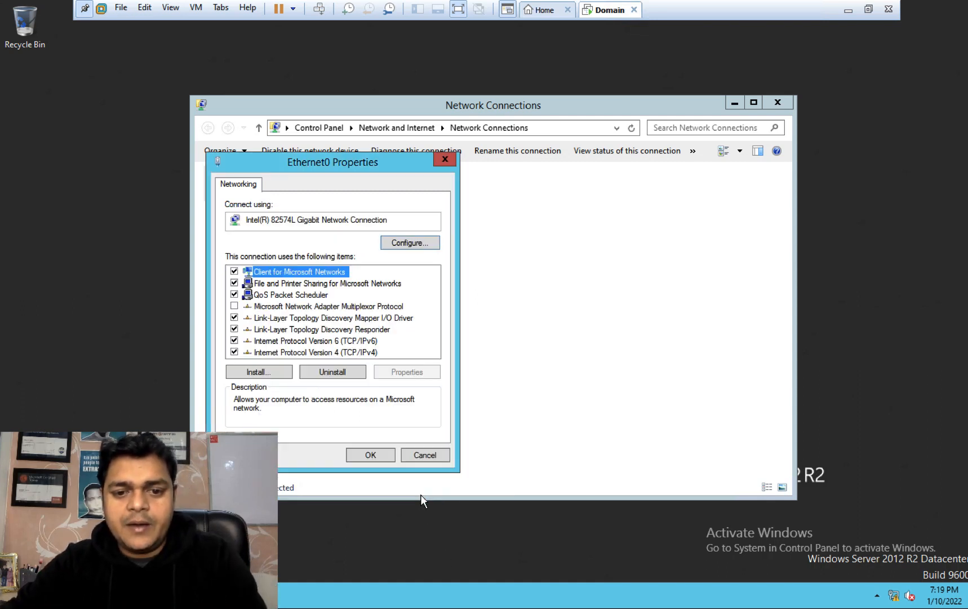
left_click(377, 456)
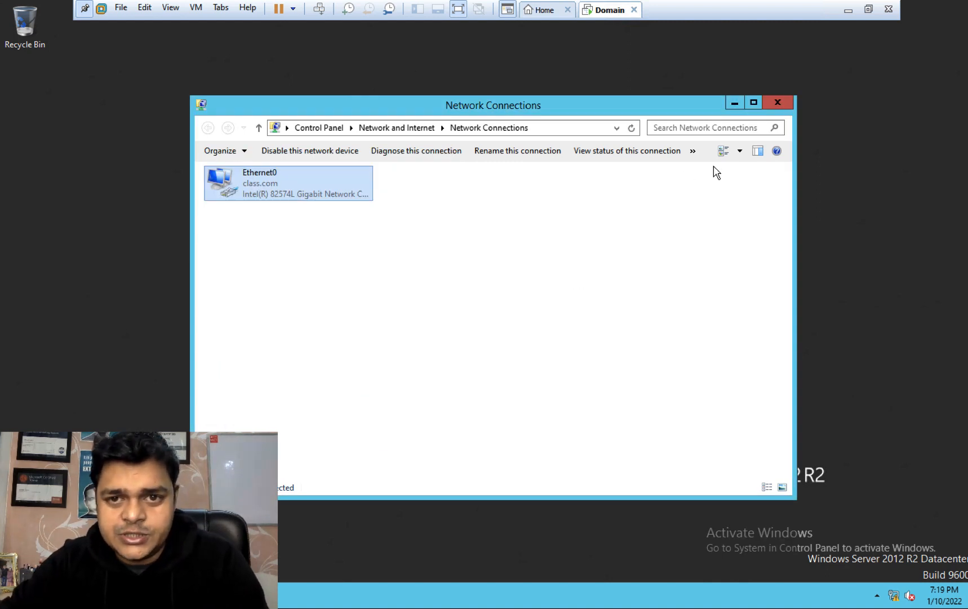
Step: Close Network Connections and review the Domain VM's hardware settings without changes
left_click(777, 103)
right_click(610, 12)
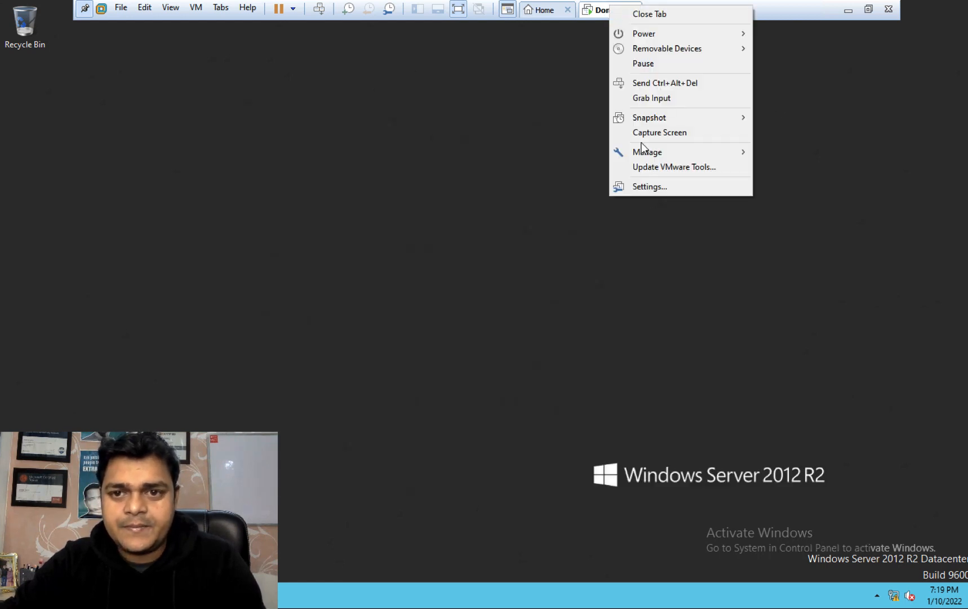
left_click(643, 183)
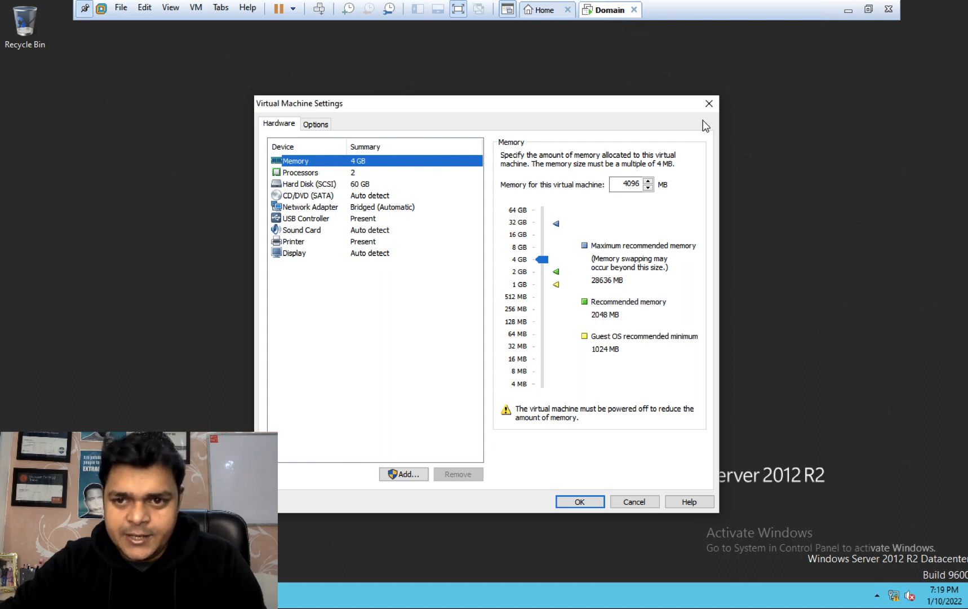
left_click(709, 103)
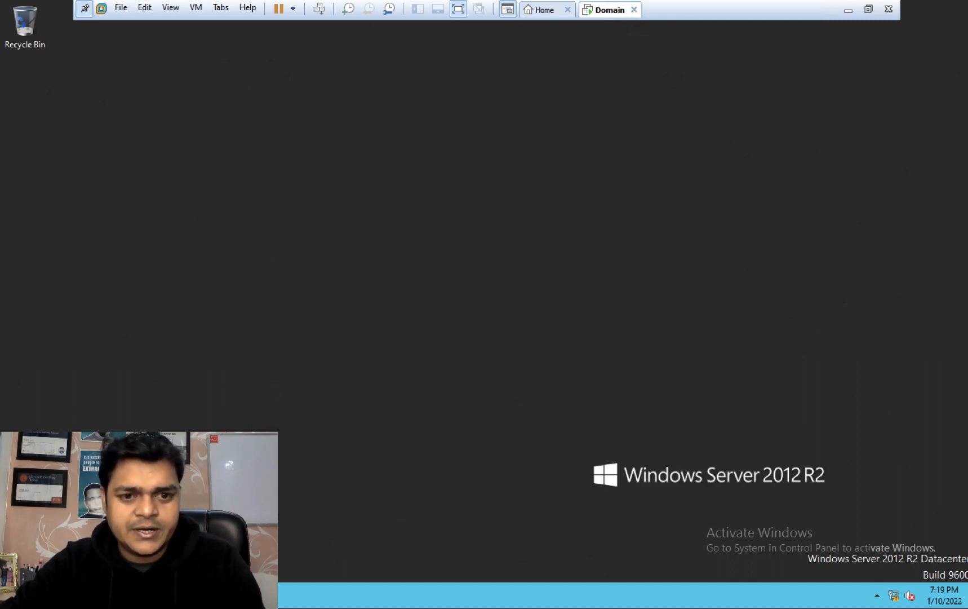
Step: Launch Internet Explorer from the Start screen and accept the recommended settings
key("super")
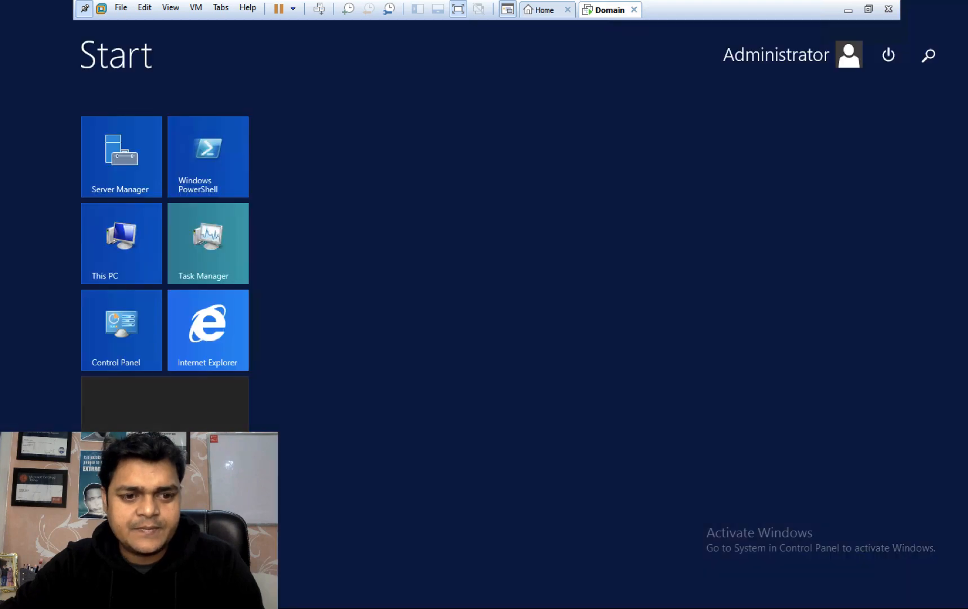
left_click(203, 358)
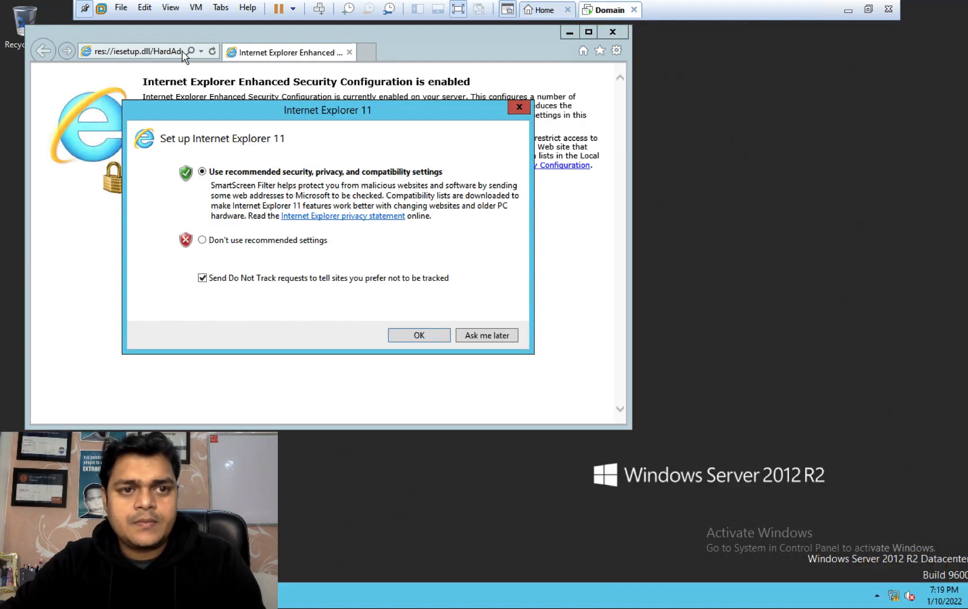
left_click(420, 334)
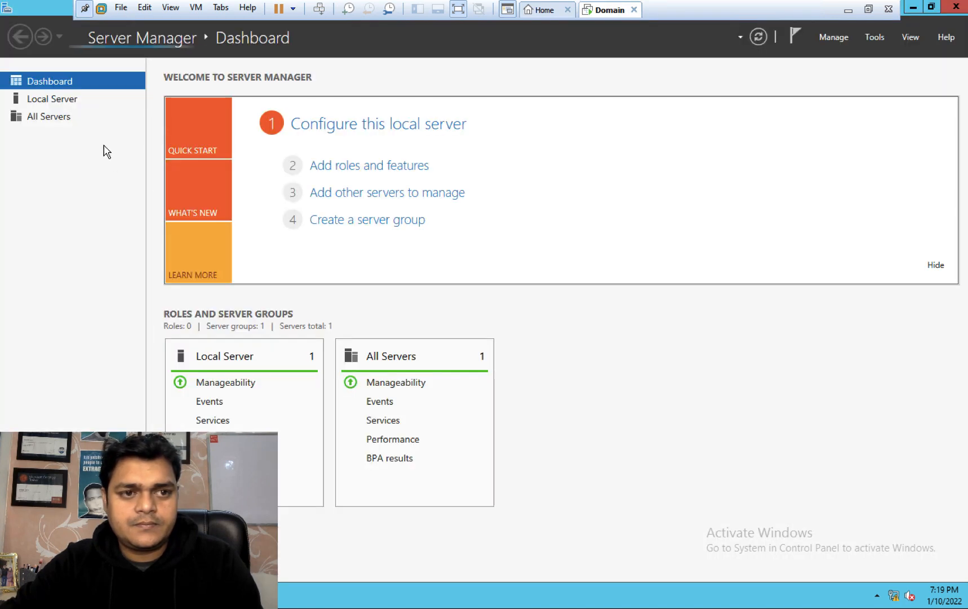
Step: Turn IE Enhanced Security Configuration off for administrators and users under Server Manager's Local Server
left_click(59, 100)
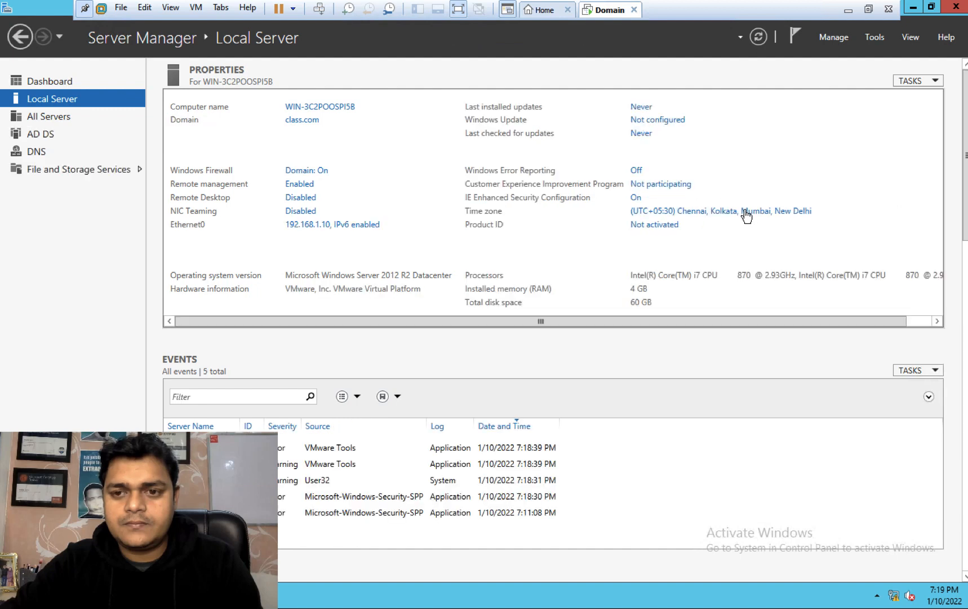
left_click(635, 197)
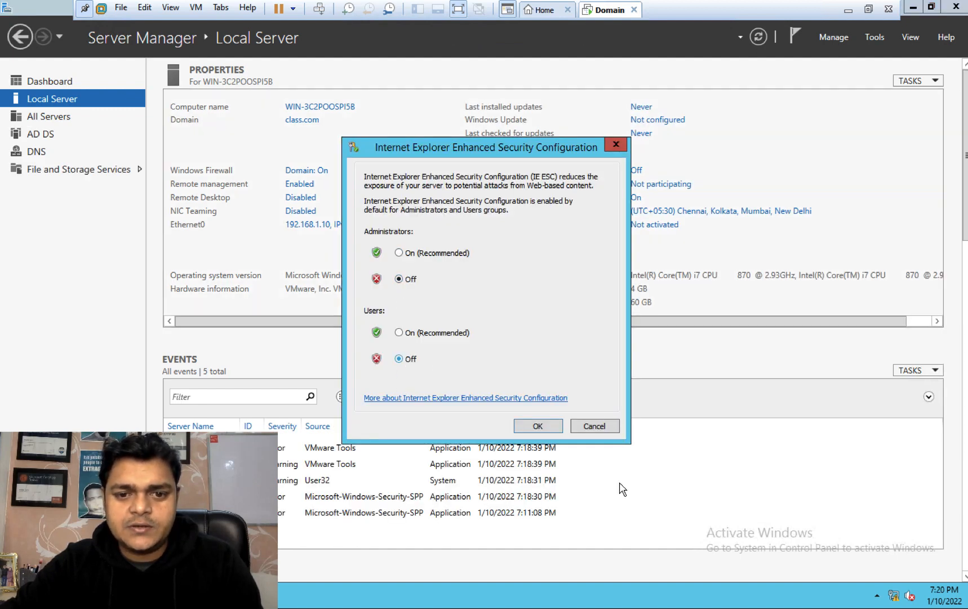
left_click(540, 427)
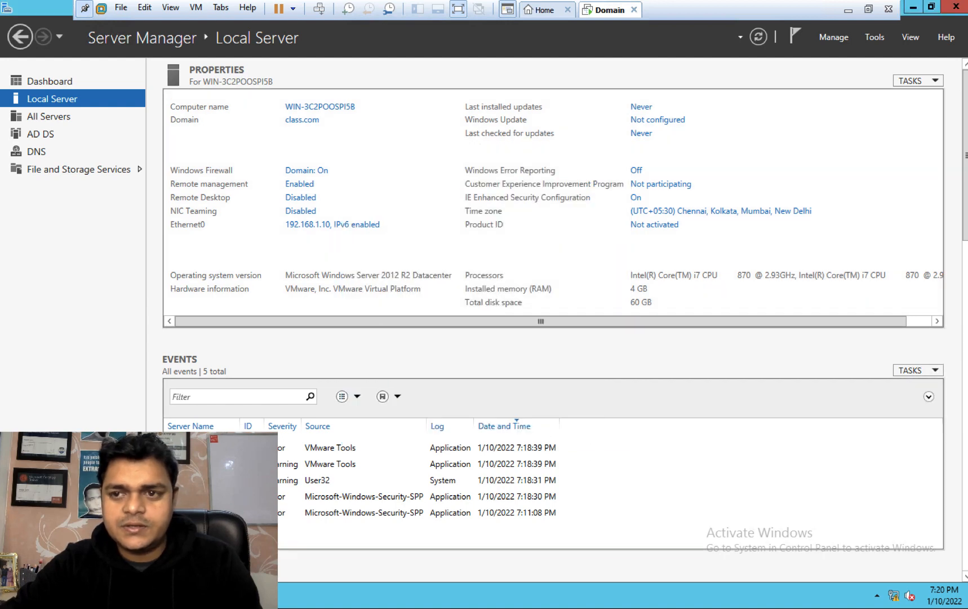
left_click(953, 7)
Step: Browse to google.in and add google.co.in to the Trusted sites
left_click(165, 55)
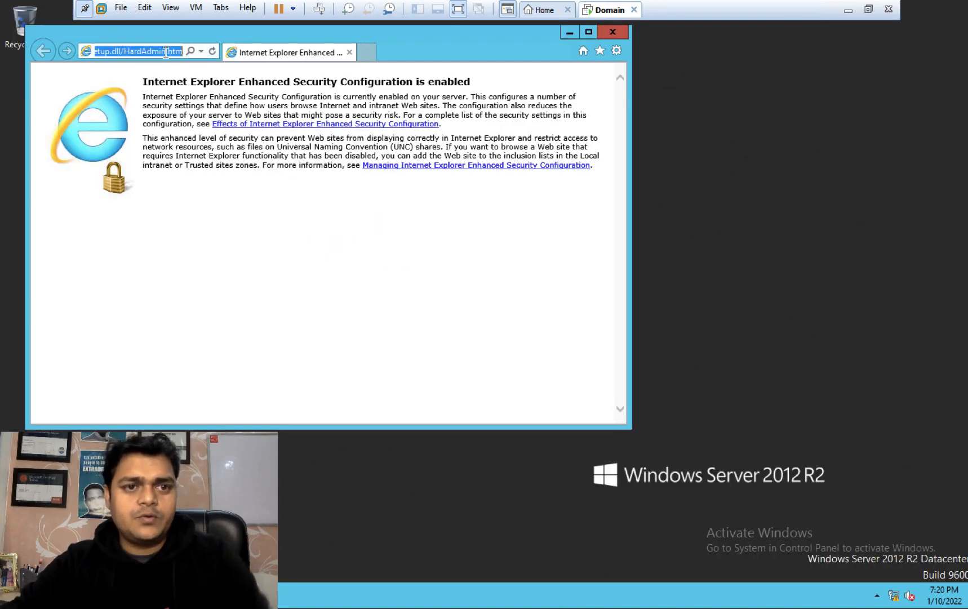
type("goo")
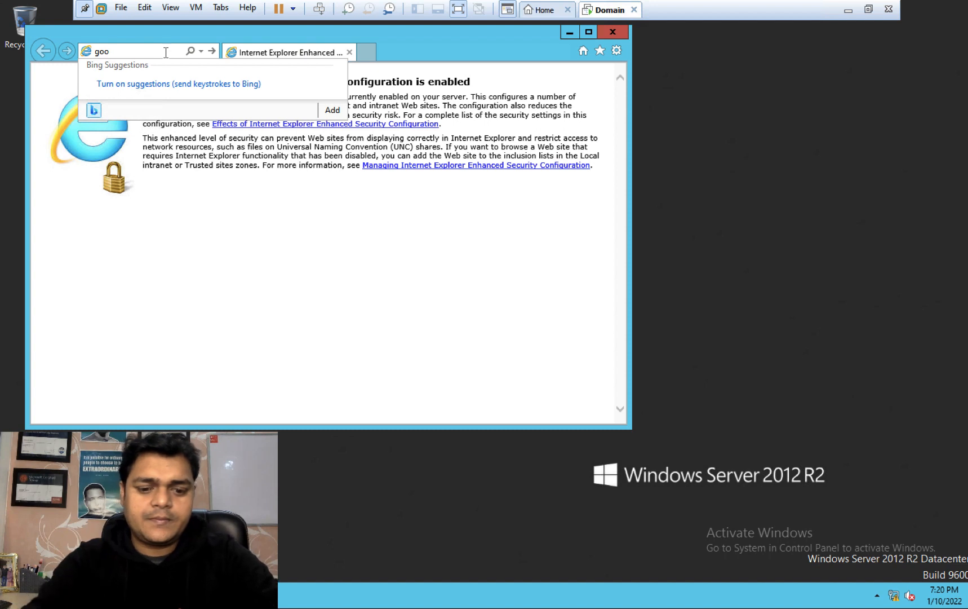
type("gle.in")
key("Return")
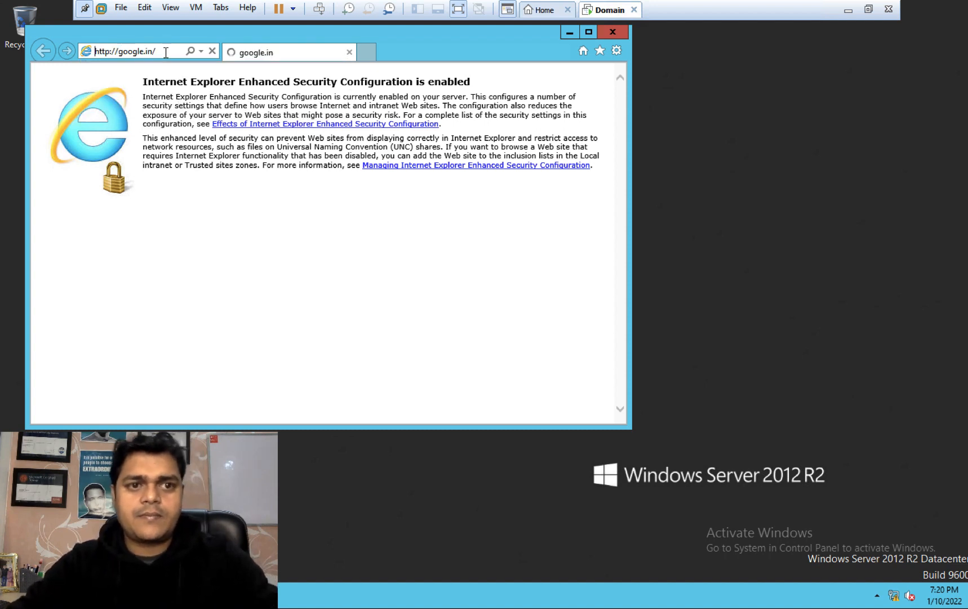
left_click(591, 310)
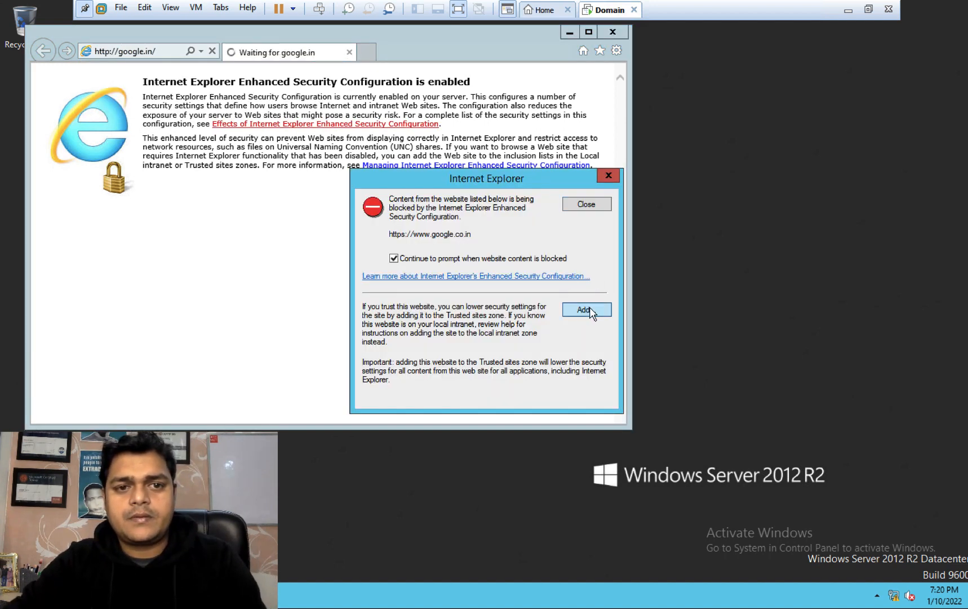
left_click(586, 278)
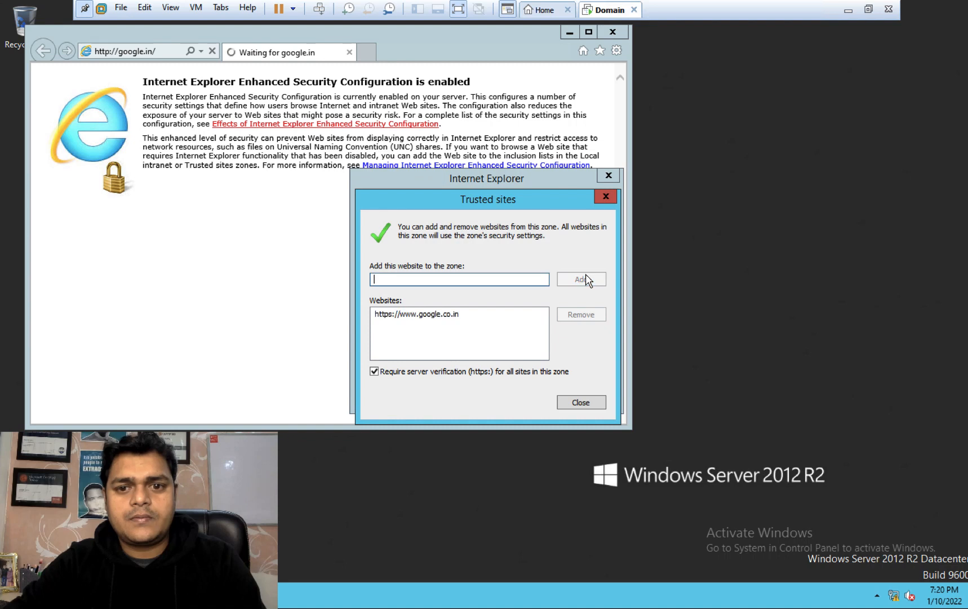
left_click(605, 197)
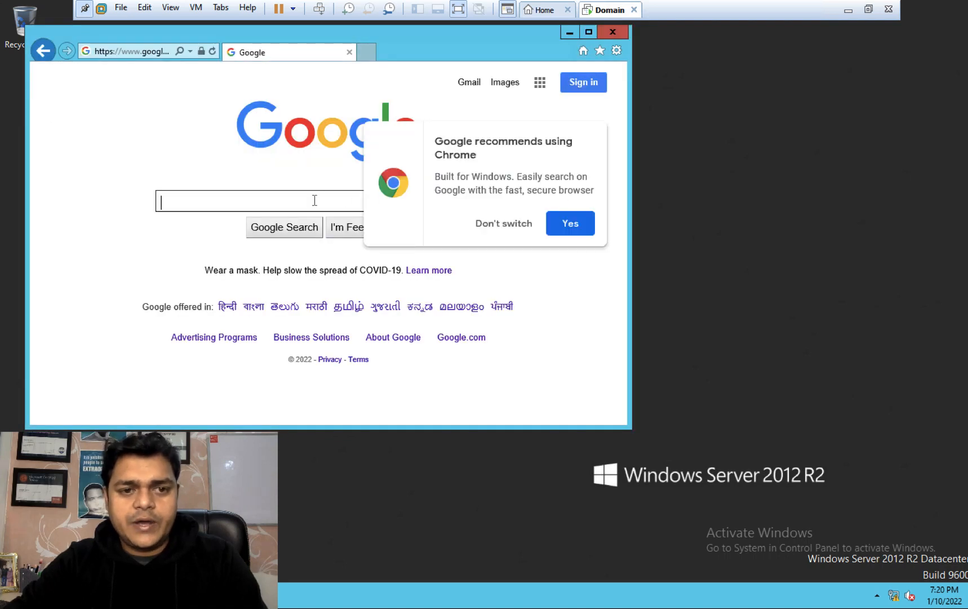
Step: Search 'speed test', open Speedtest by Ookla maximized, and run the speed test
left_click(501, 223)
left_click(212, 198)
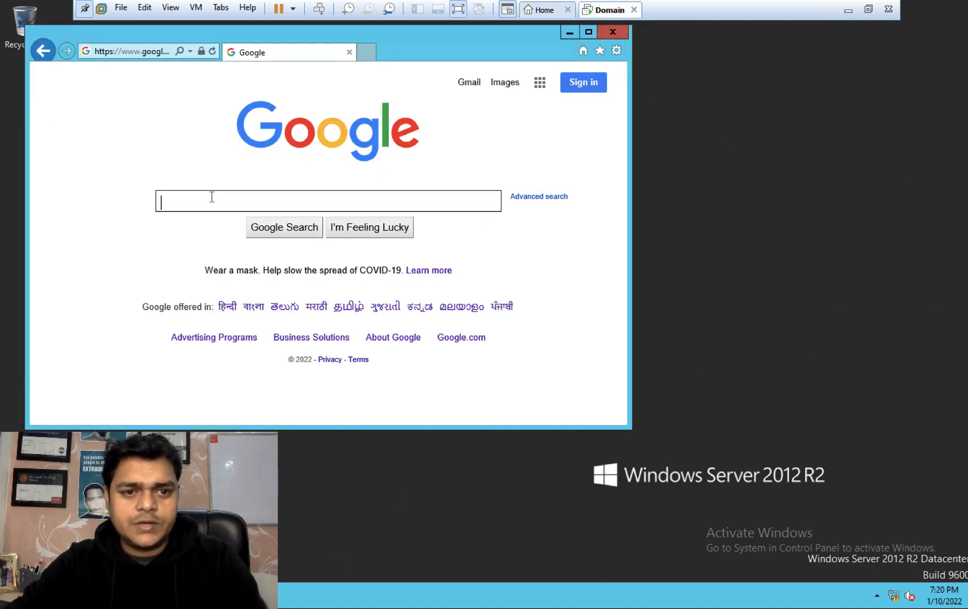
type("speed")
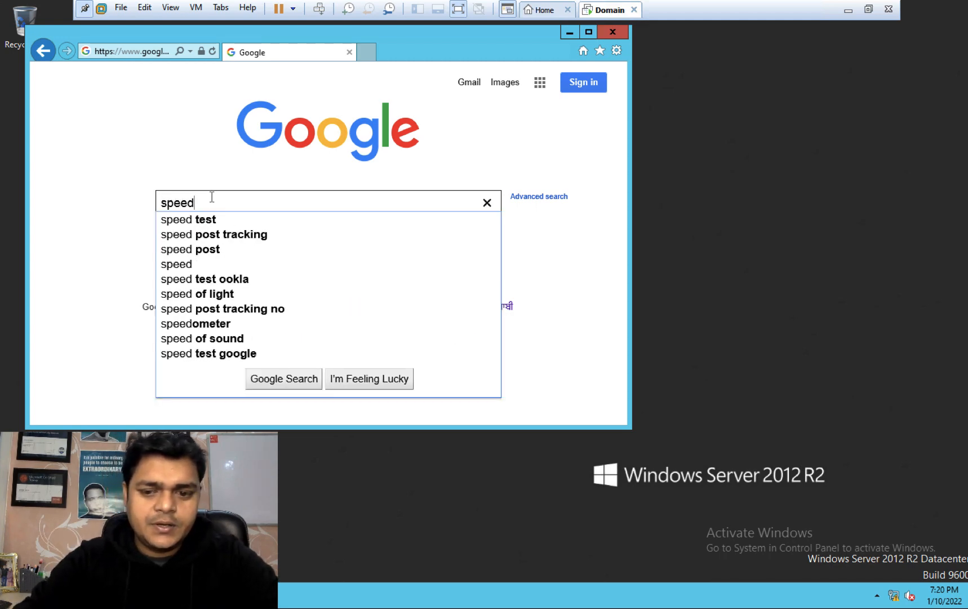
type(" test")
key("Return")
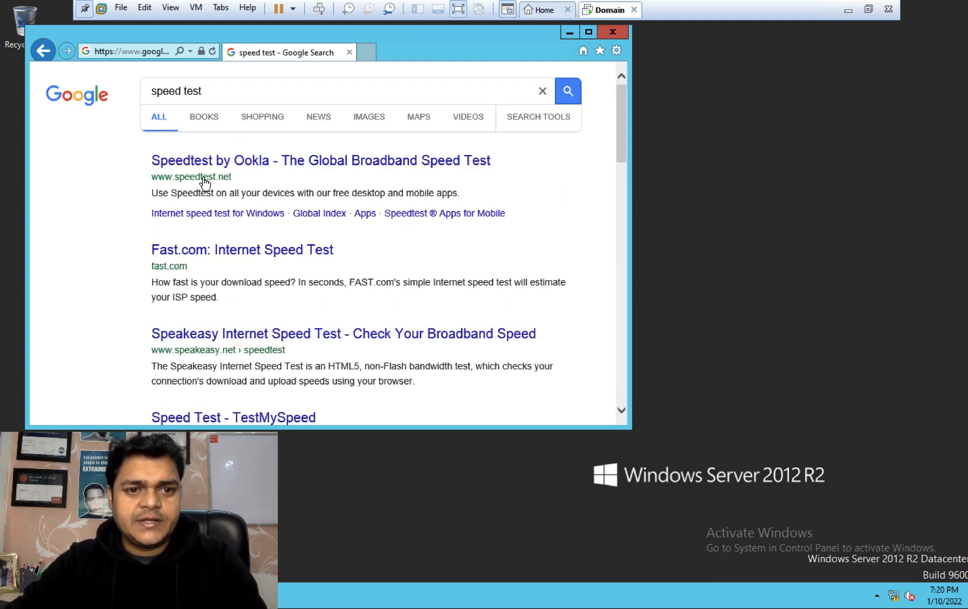
left_click(220, 162)
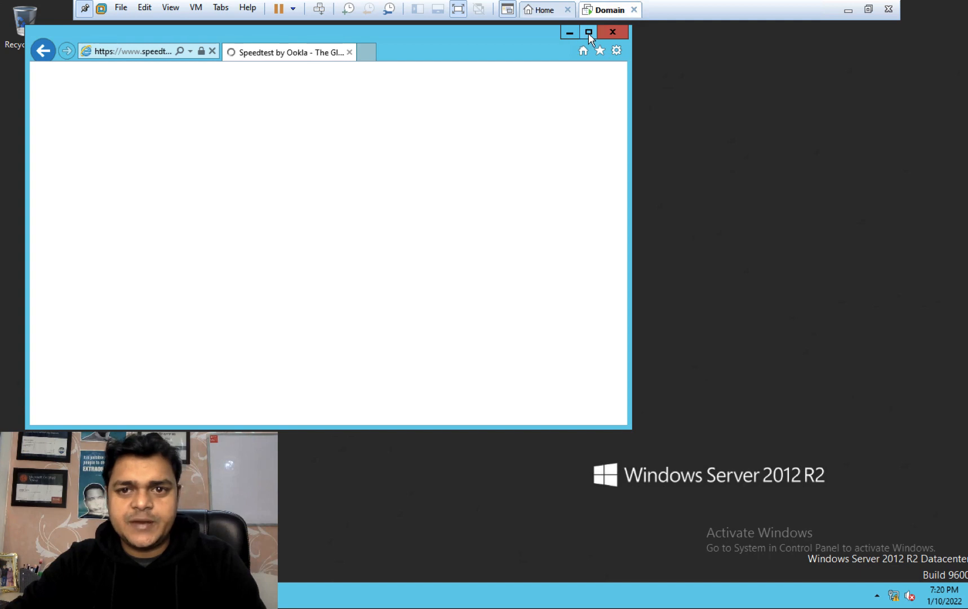
left_click(588, 32)
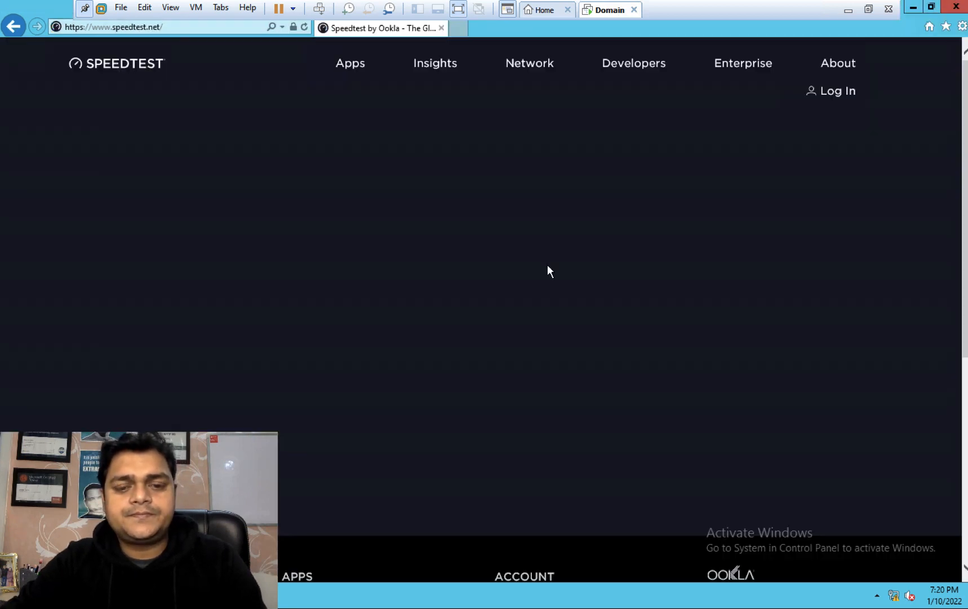
left_click(415, 311)
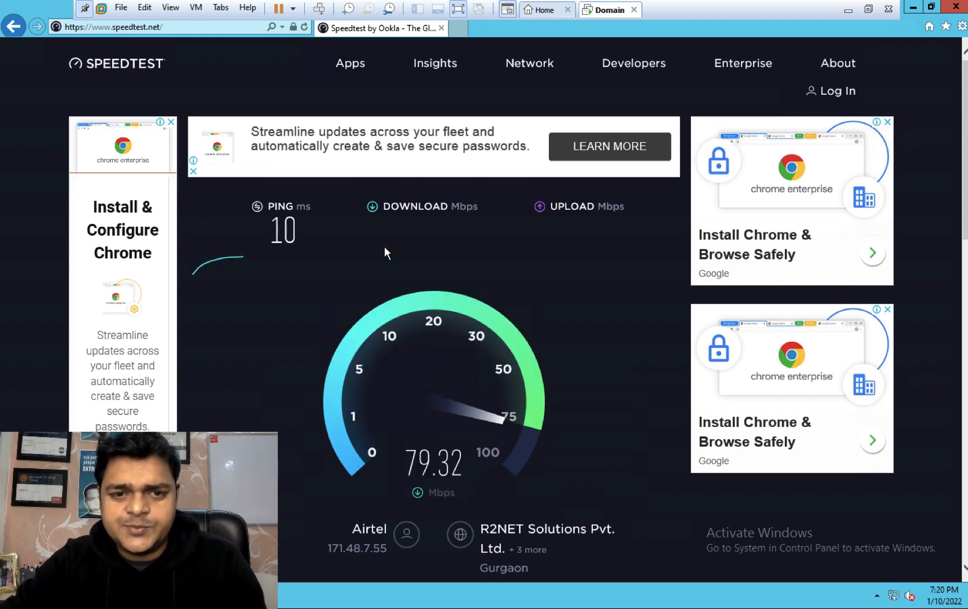
left_click(460, 32)
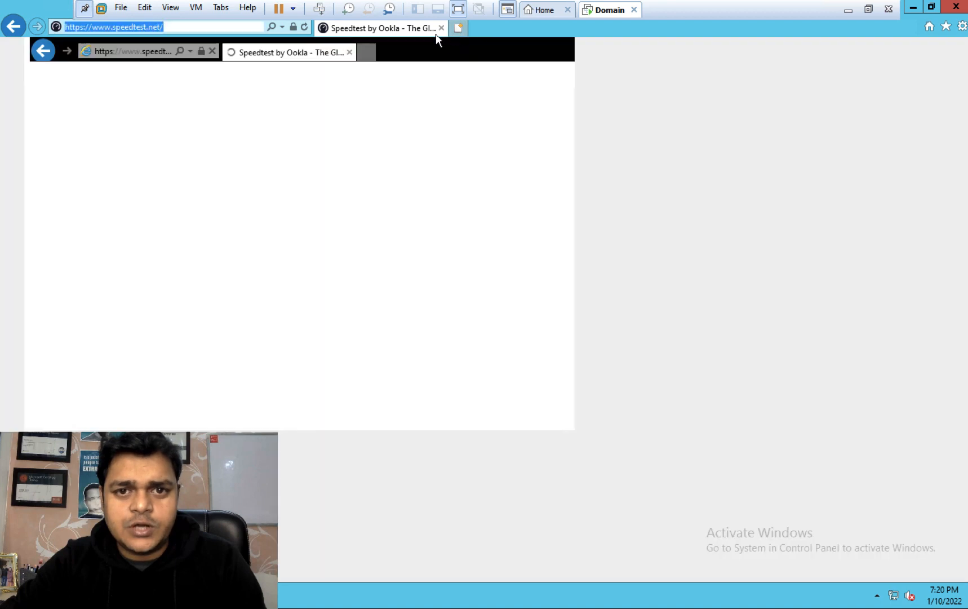
Step: Search Google for 'download azure ad connect' and open Microsoft's Download Center result
left_click(441, 27)
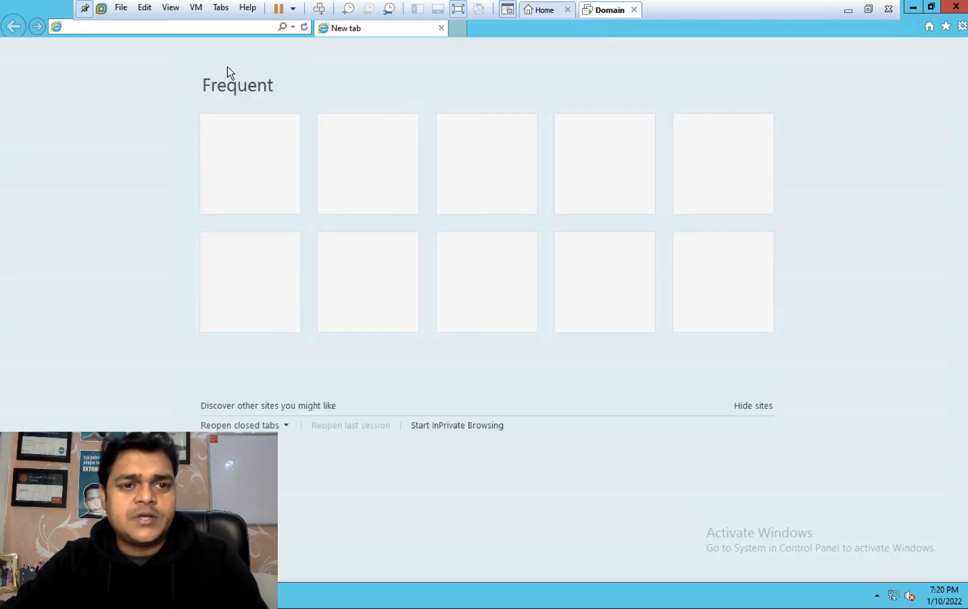
type("google.in/")
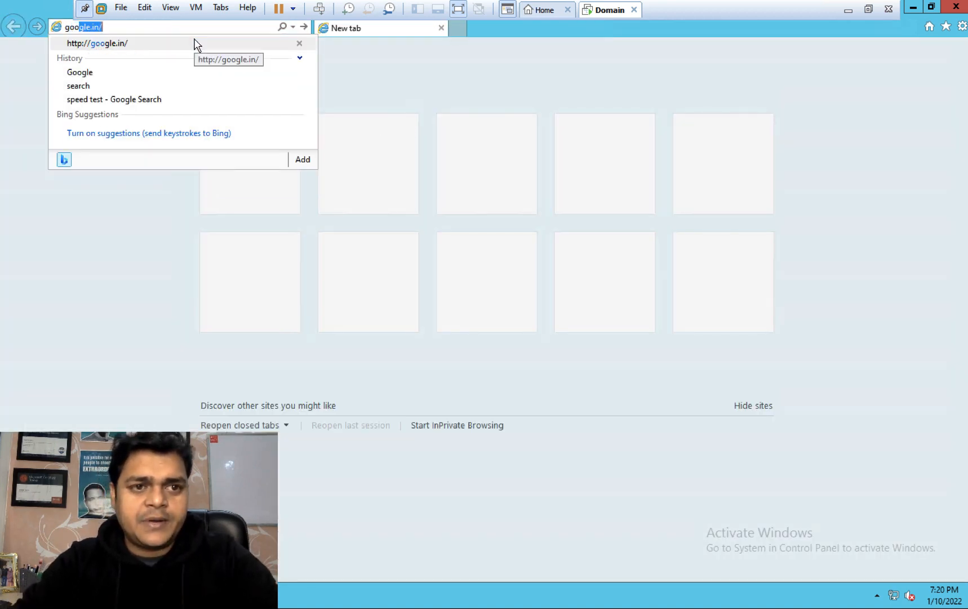
left_click(194, 41)
type("do")
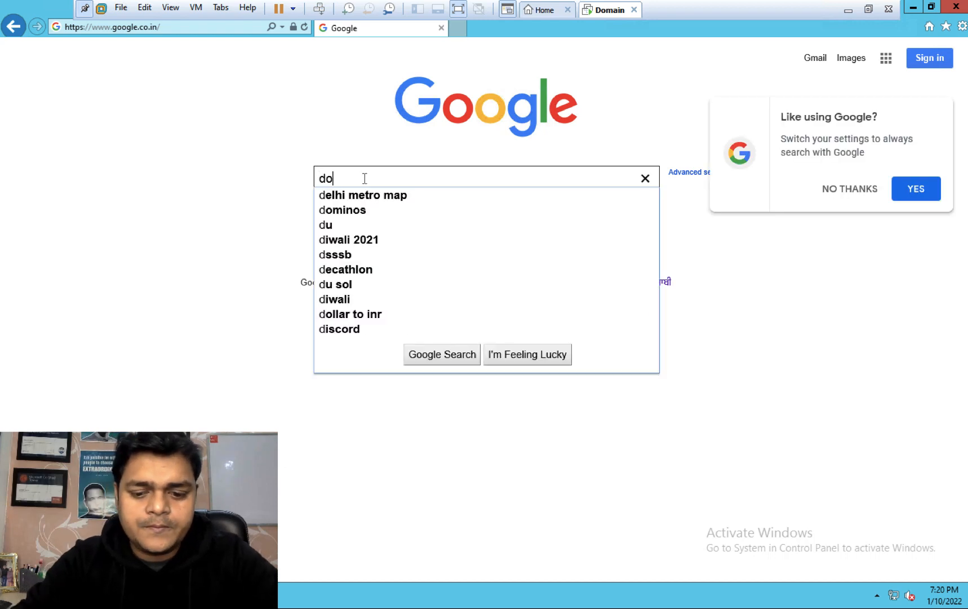
type("wnload azur")
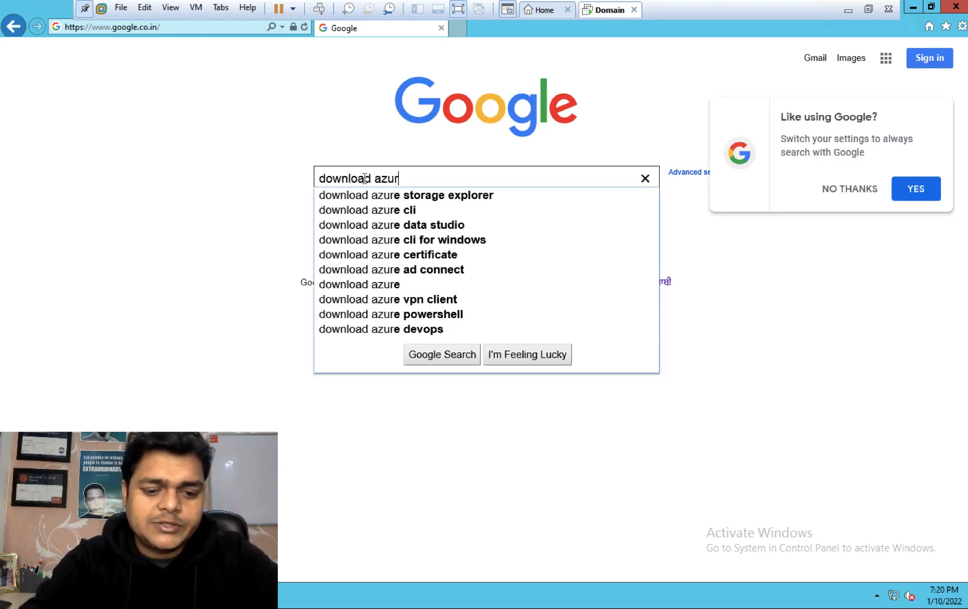
type("e ad connect")
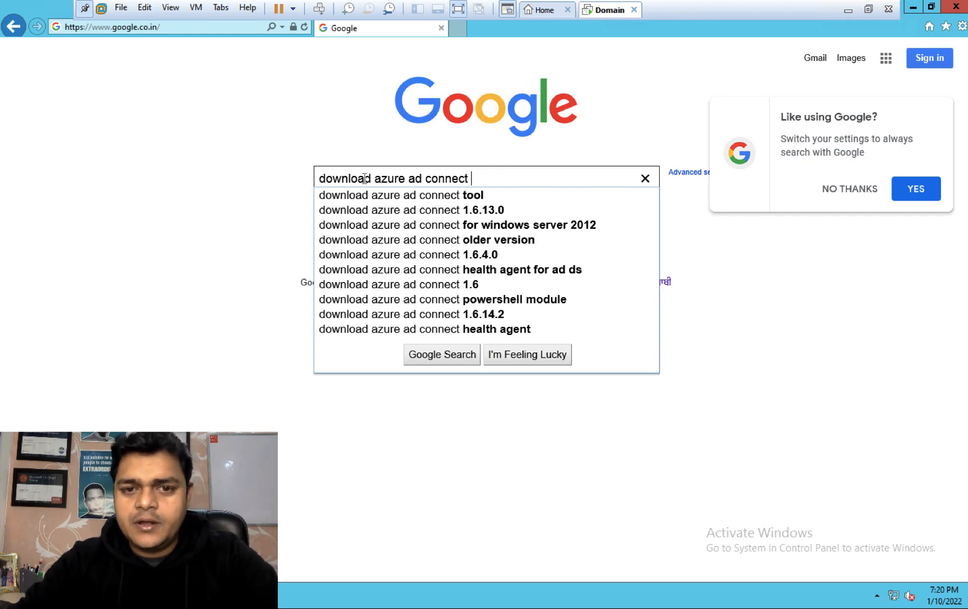
key("Return")
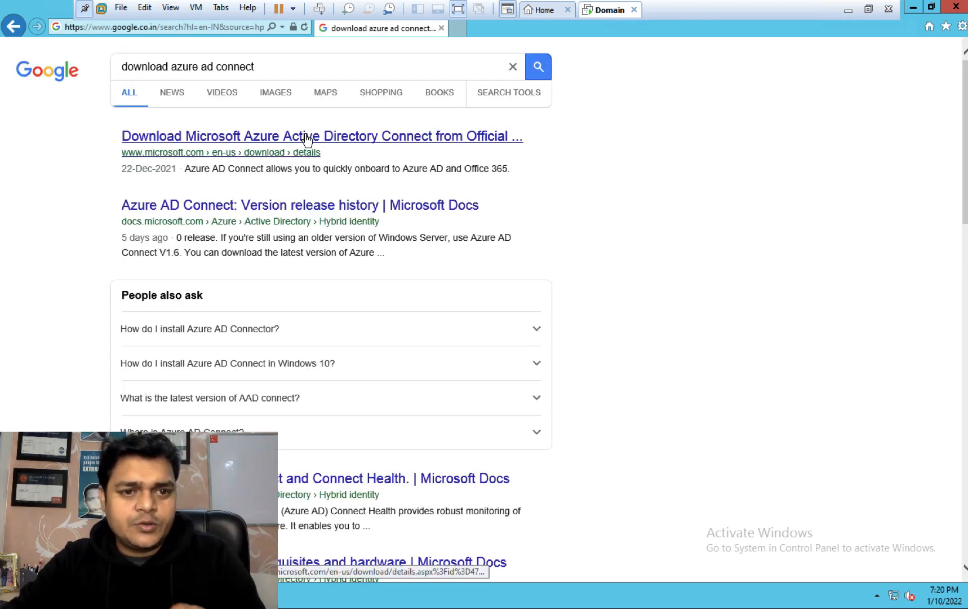
left_click(306, 138)
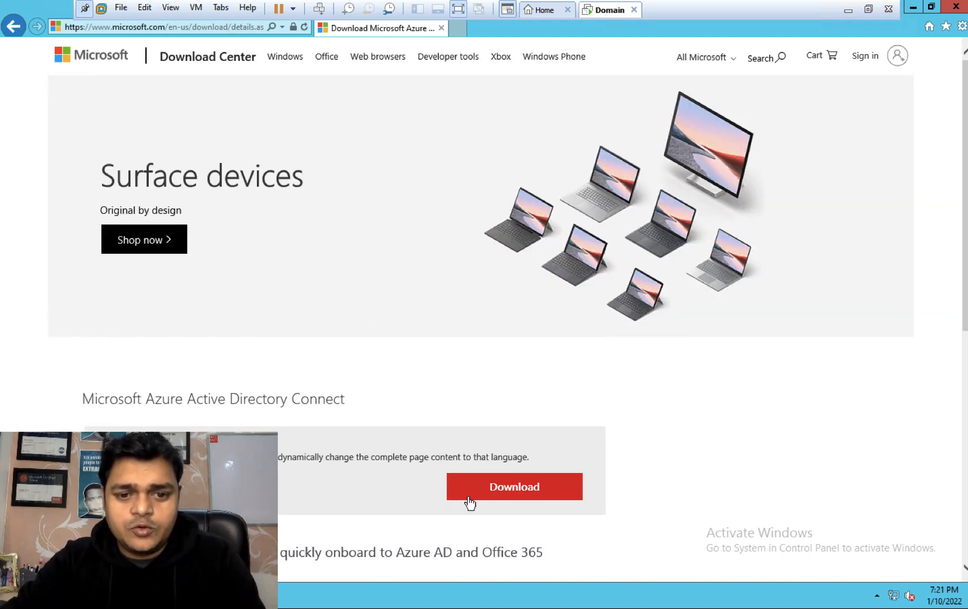
Step: Download and save AzureADConnect.msi (153 MB), then minimize Internet Explorer
left_click(518, 492)
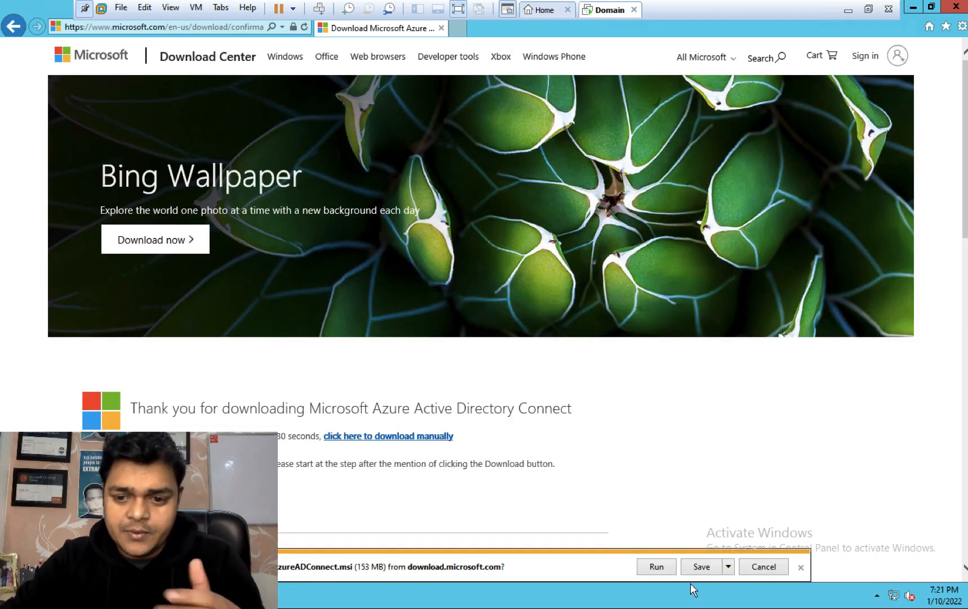
left_click(699, 568)
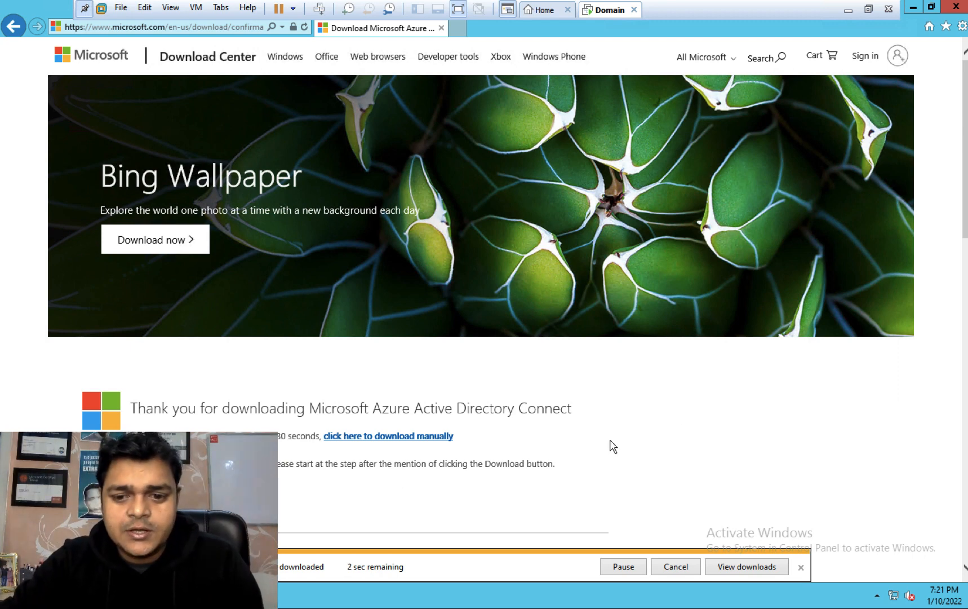
left_click(914, 7)
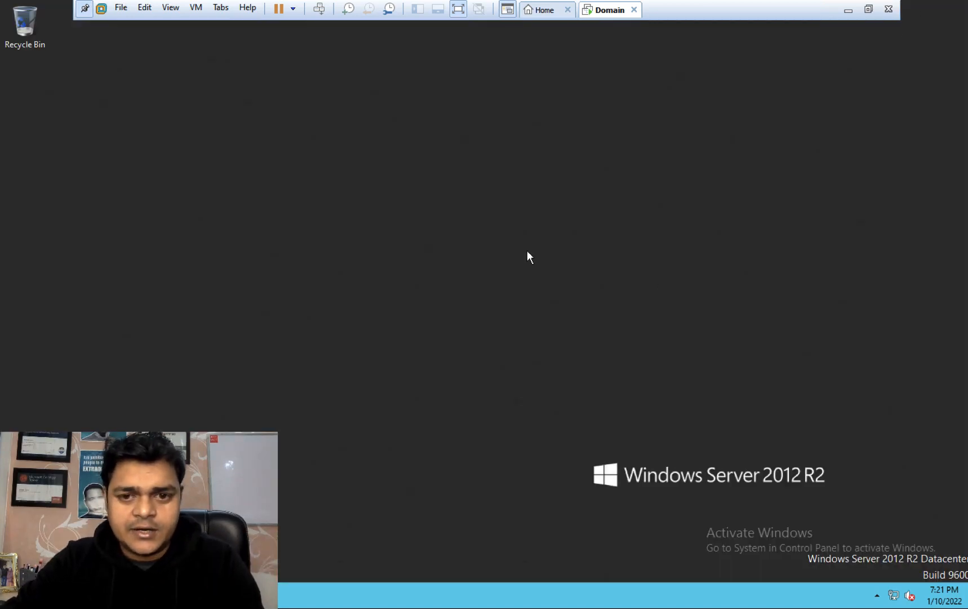
Step: Refresh the server desktop, minimize the VM, and check the host's Downloads folder
right_click(527, 251)
left_click(567, 289)
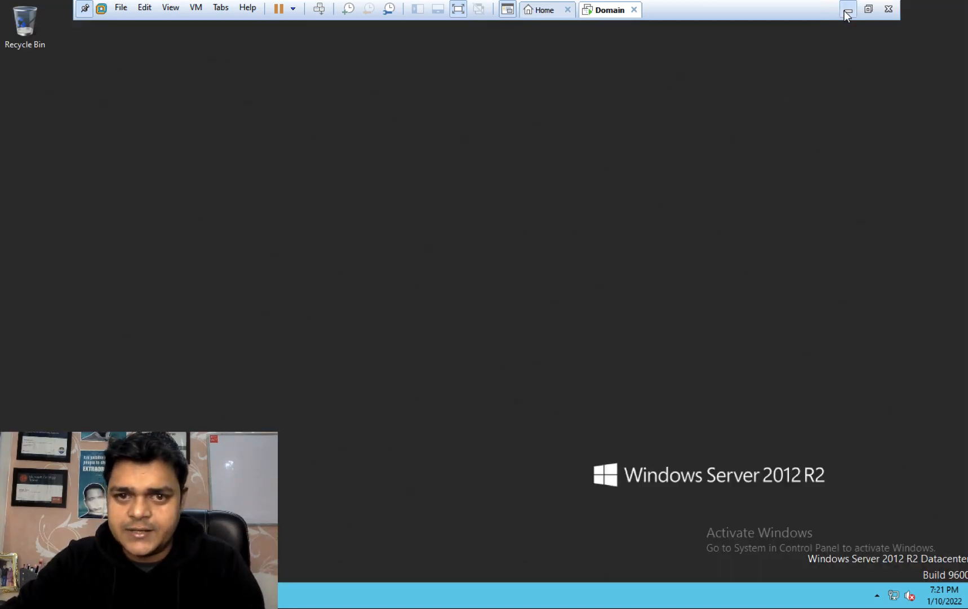
left_click(848, 10)
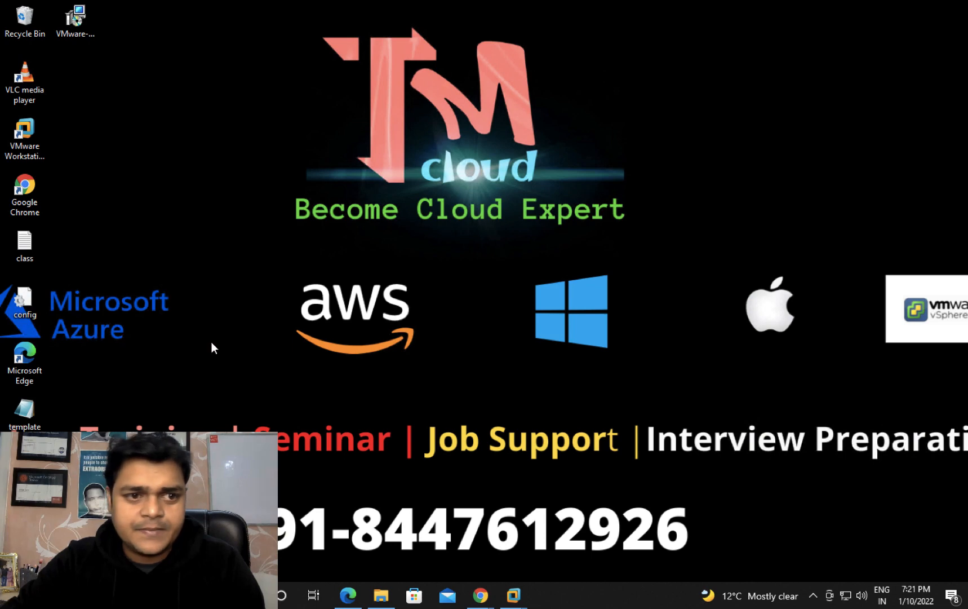
left_click(381, 594)
left_click(57, 112)
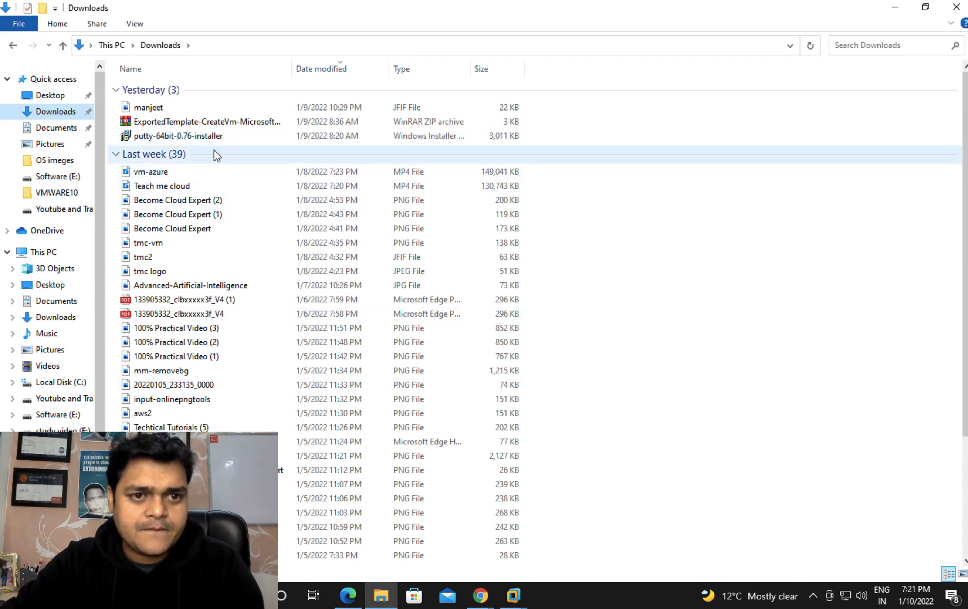
scroll(212, 159, "down", 2)
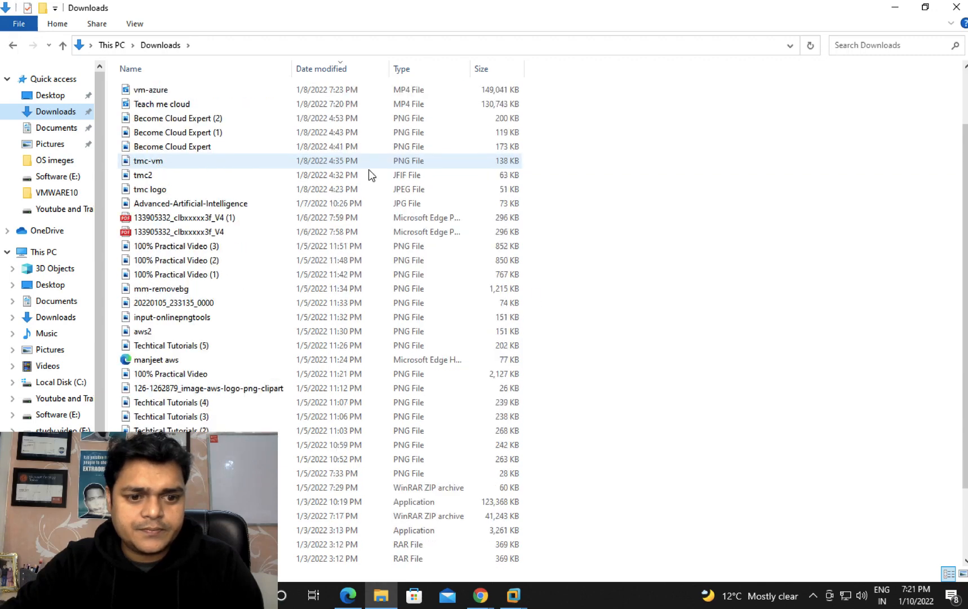
scroll(356, 380, "down", 1)
scroll(283, 437, "down", 1)
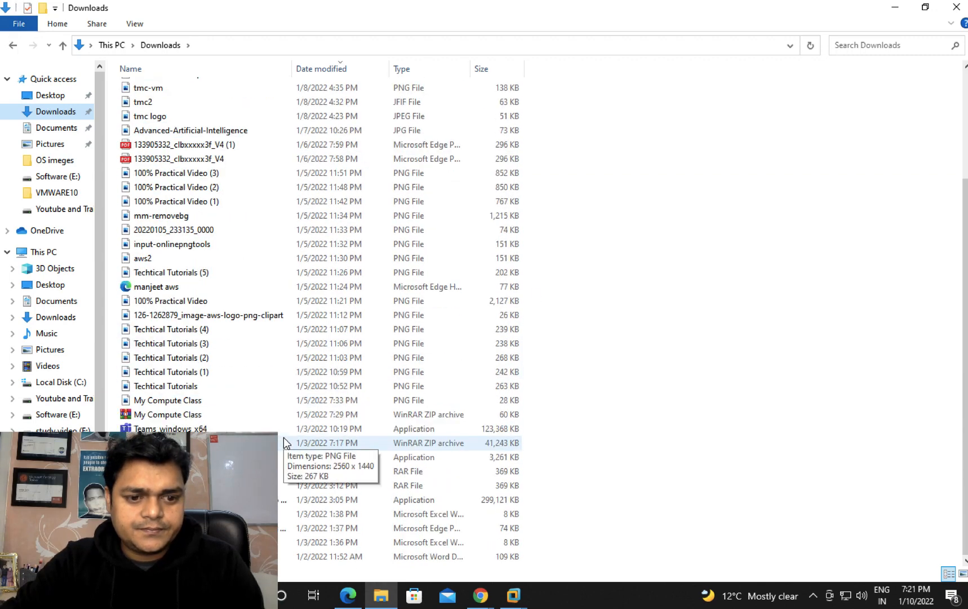
Step: Download 1.5.45.0-AzureADConnect.msi anyway from the Azure AD connect 2012 Drive folder
left_click(480, 596)
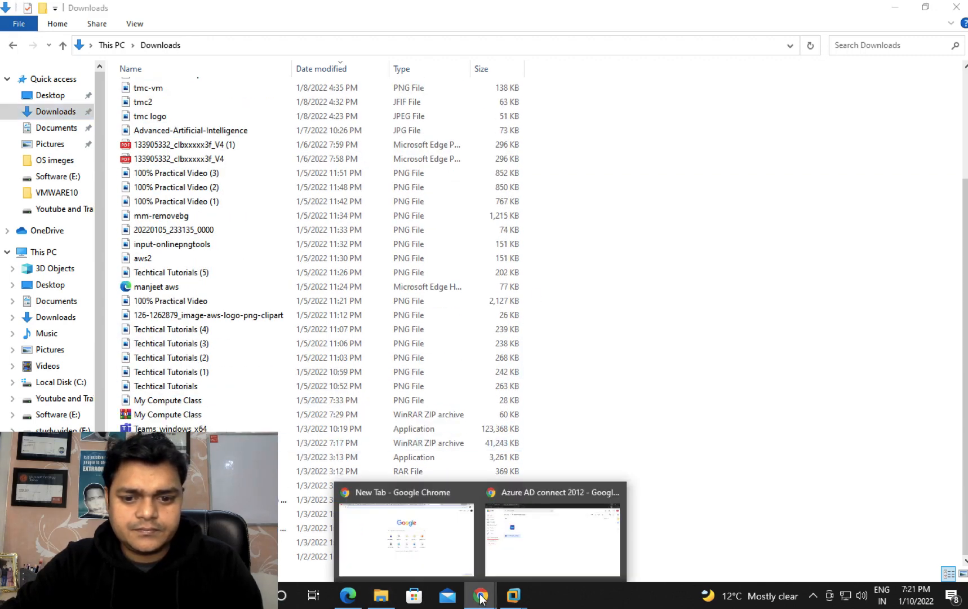
left_click(567, 514)
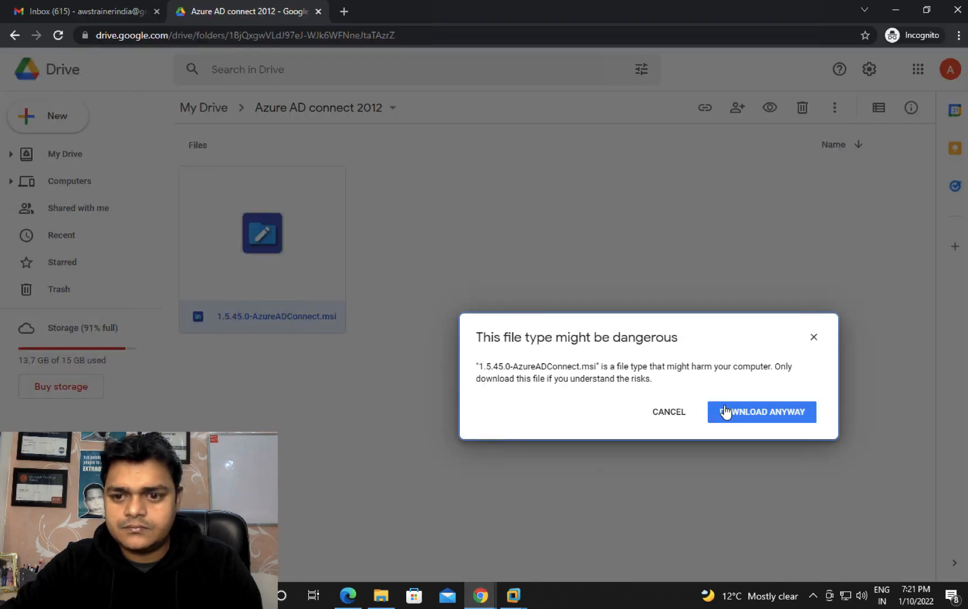
left_click(782, 412)
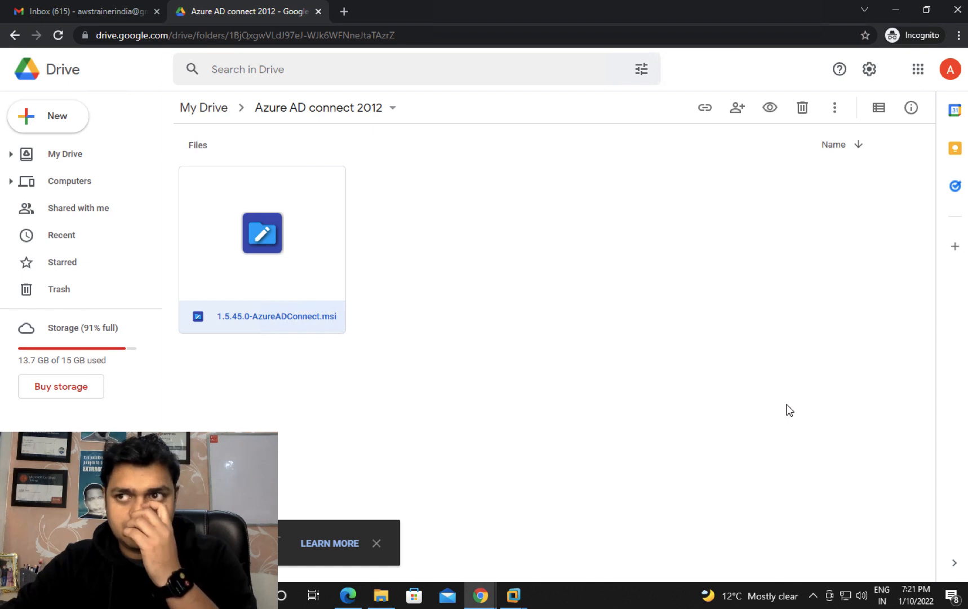
key("ctrl+Left")
key("ctrl+Right")
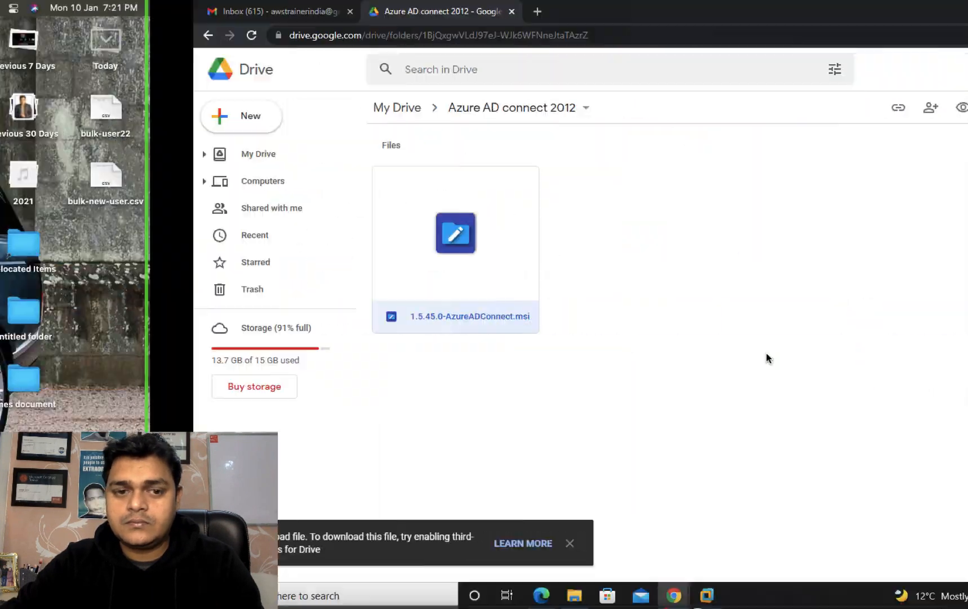
key("ctrl+Right")
key("ctrl+Right")
key("ctrl+Left")
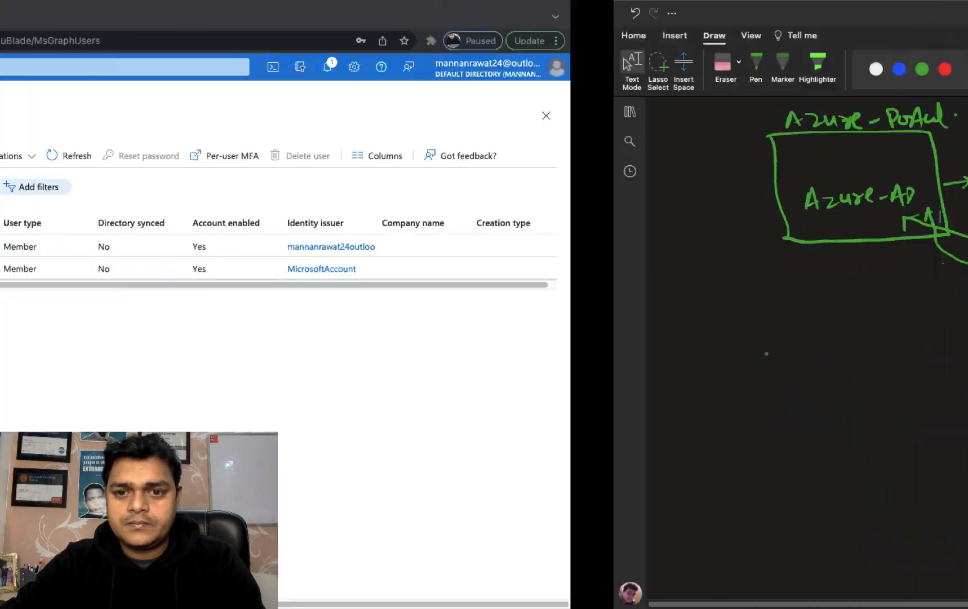
key("ctrl+Left")
key("ctrl+Left")
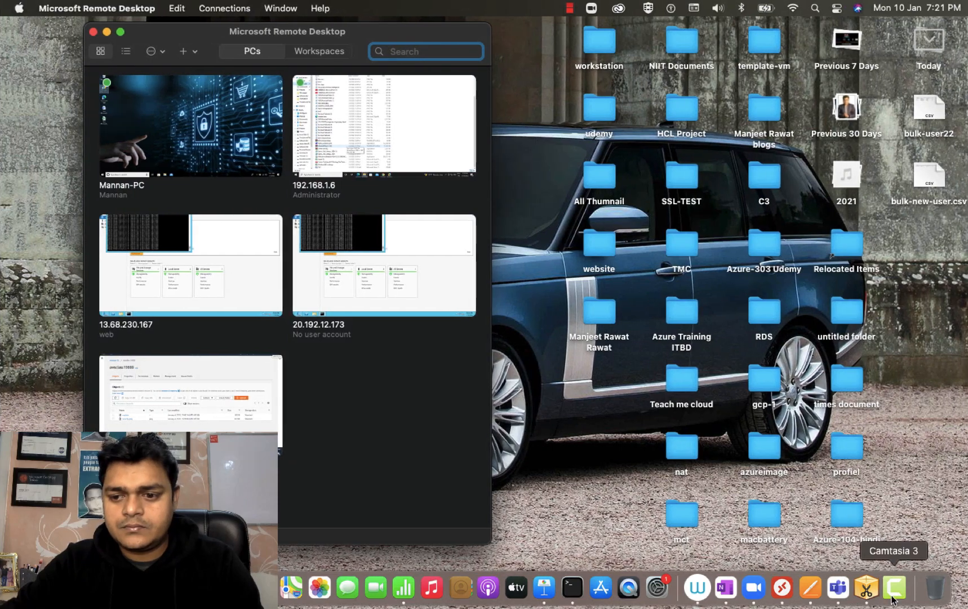
right_click(892, 599)
left_click(823, 443)
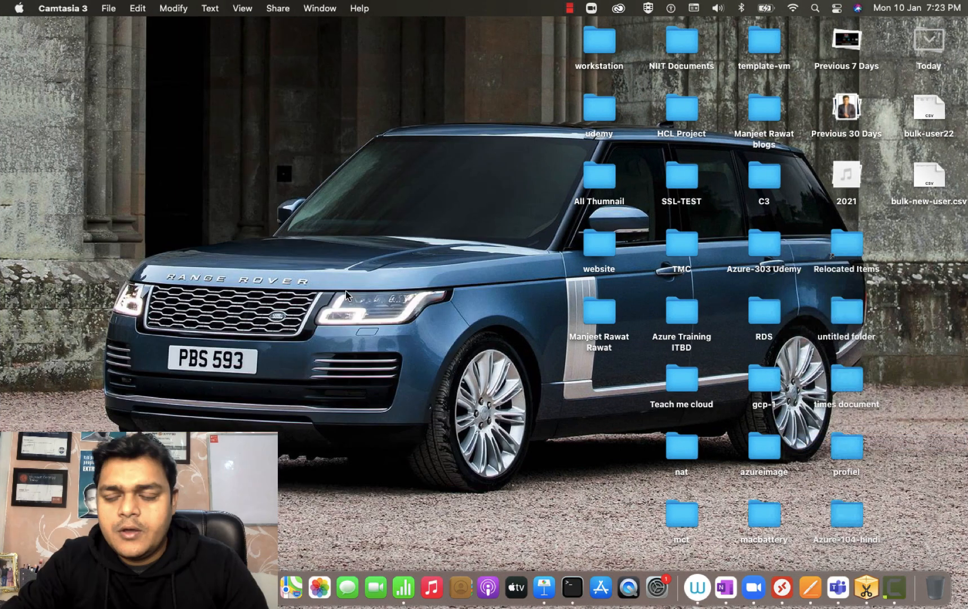
key("ctrl+Right")
key("ctrl+Right")
key("ctrl+Left")
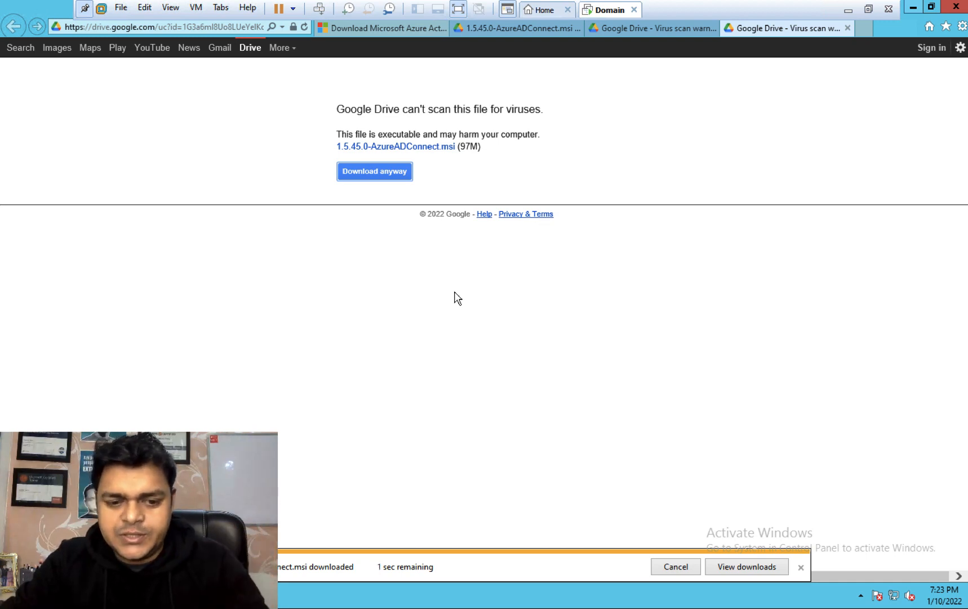
Step: Open Internet Explorer's View Downloads list and select the 153 MB AzureADConnect.msi entry
left_click(736, 568)
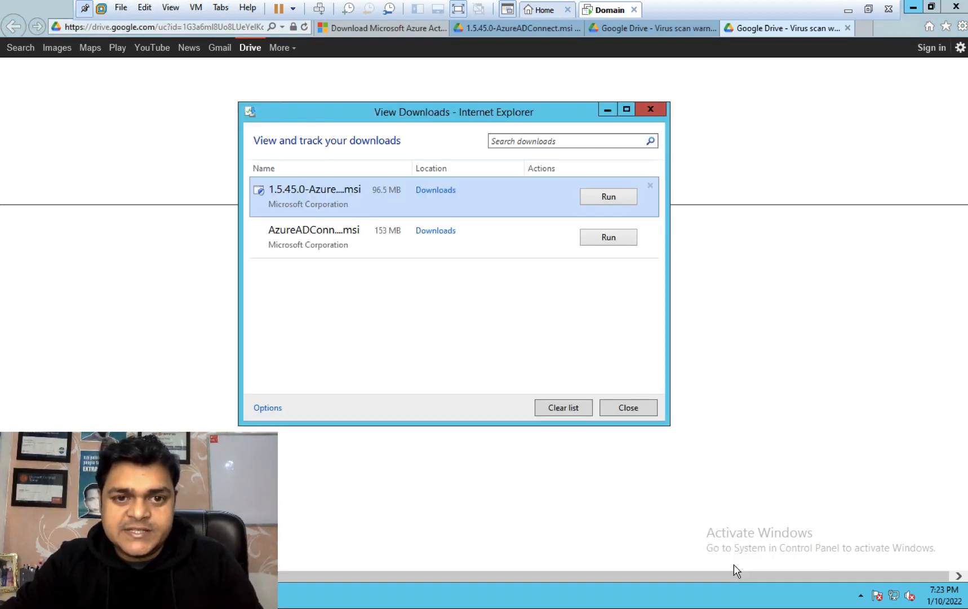
left_click(341, 243)
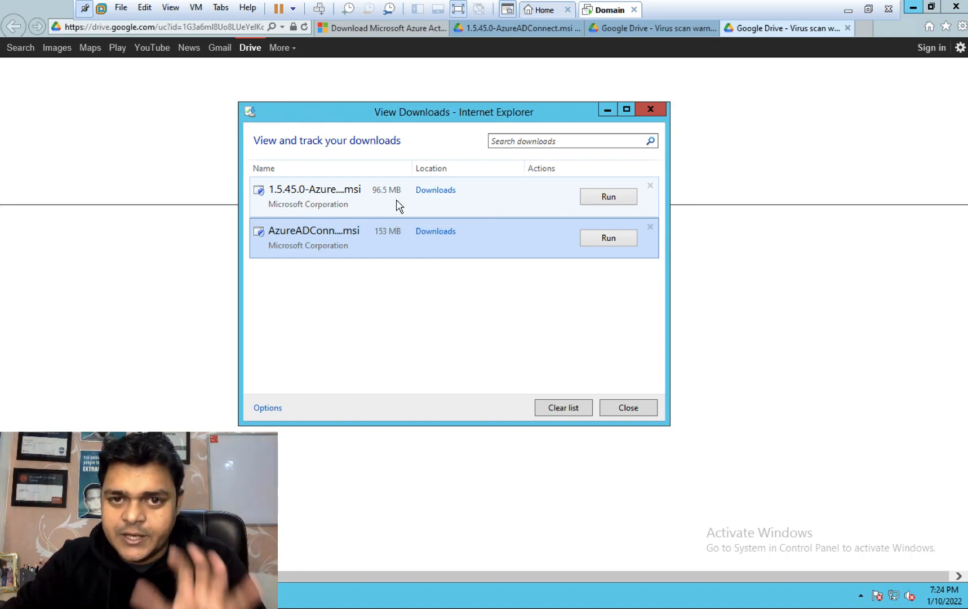
key("ctrl+Left")
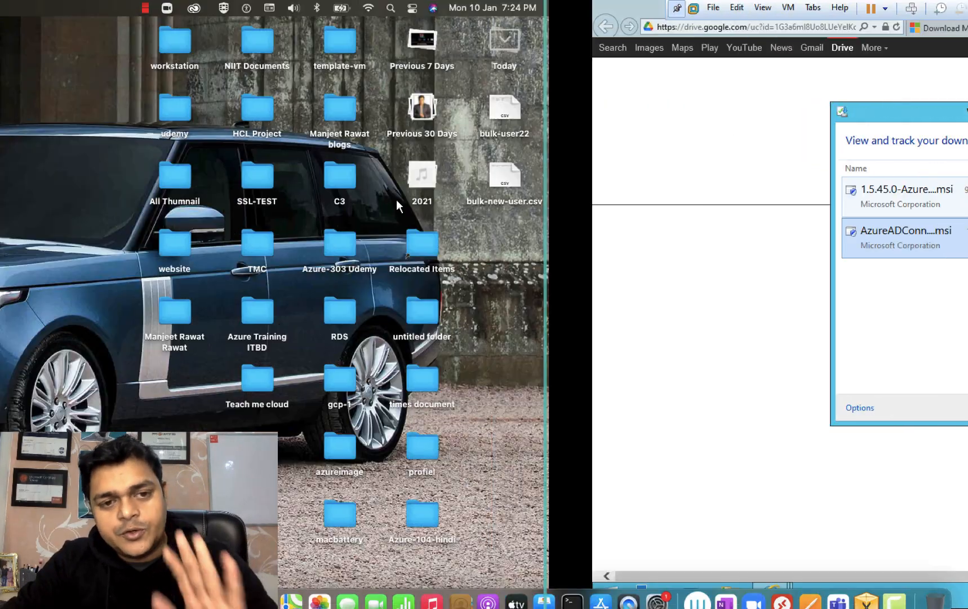
Step: Assign the Global administrator directory role to user aws, refresh, and close Assigned roles
key("ctrl+Right")
key("ctrl+Right")
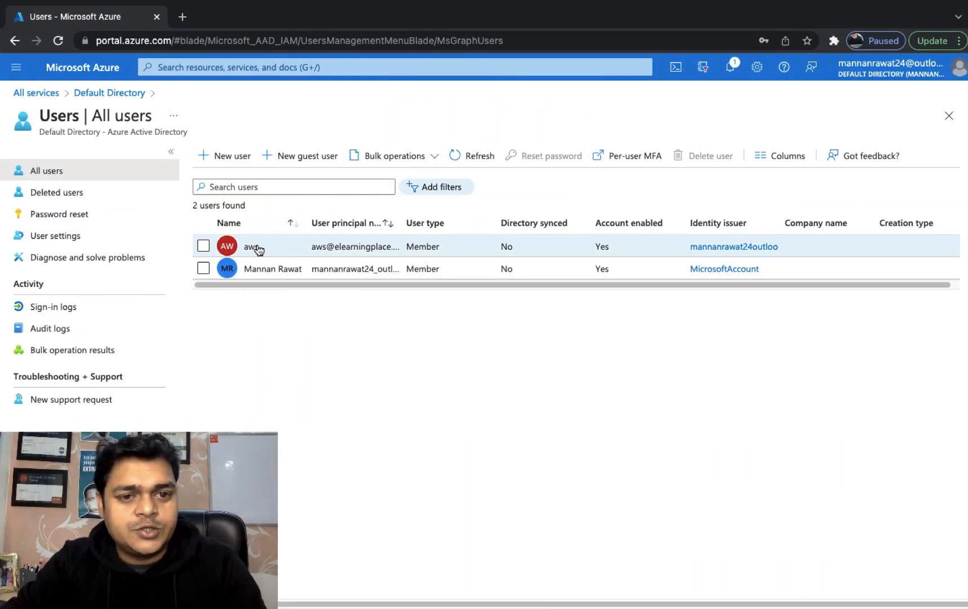
left_click(254, 246)
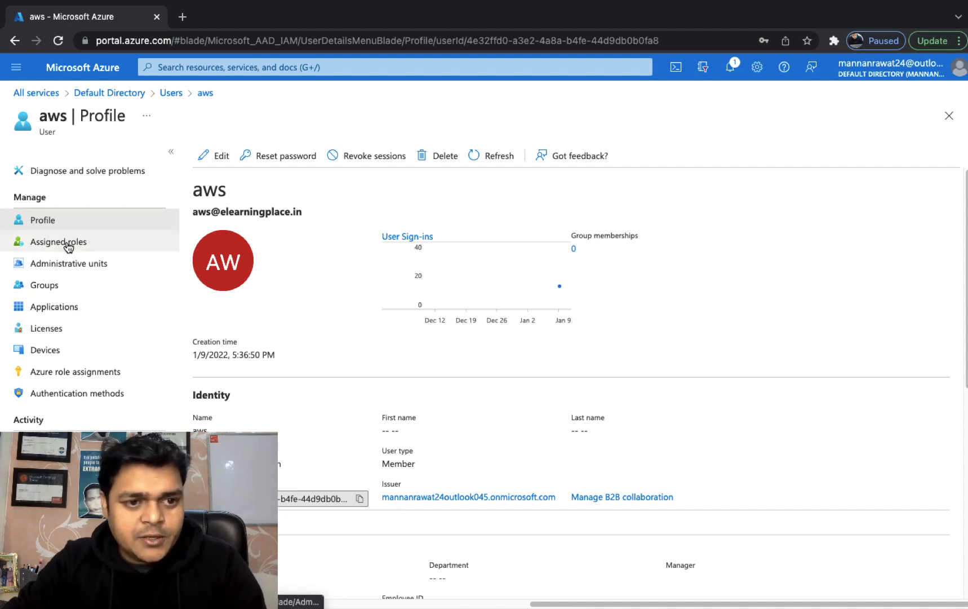
left_click(66, 243)
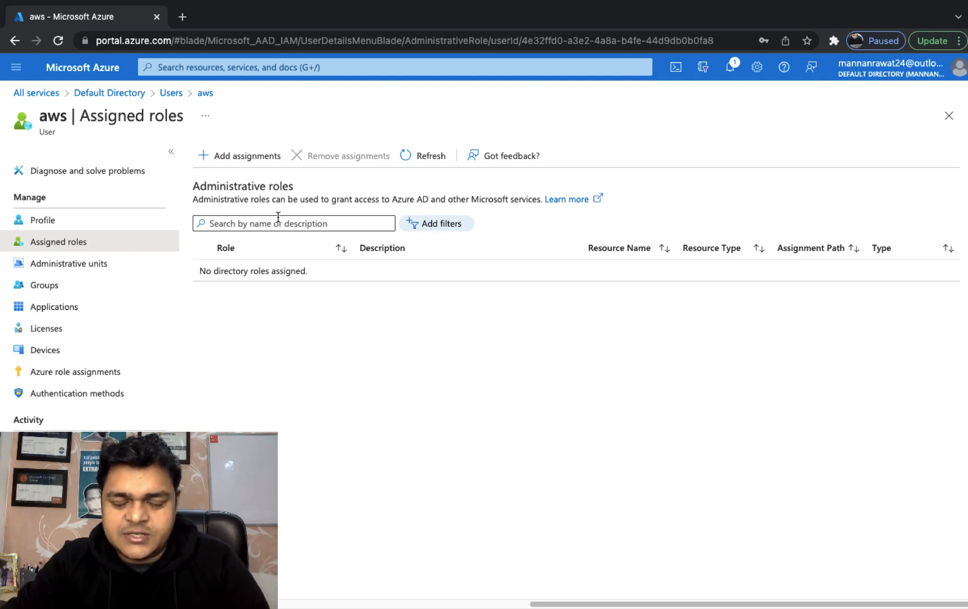
left_click(241, 161)
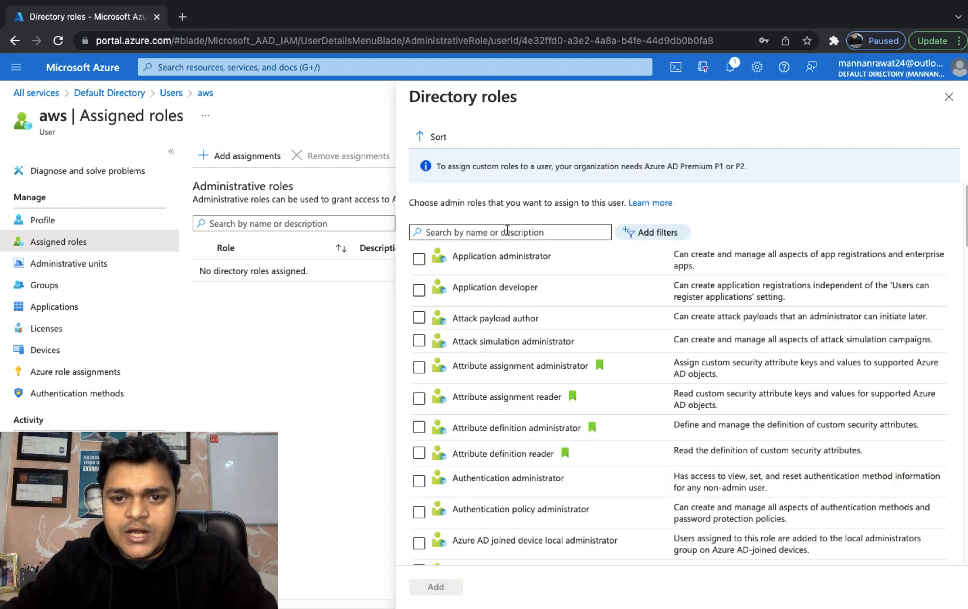
left_click(509, 232)
type("globa")
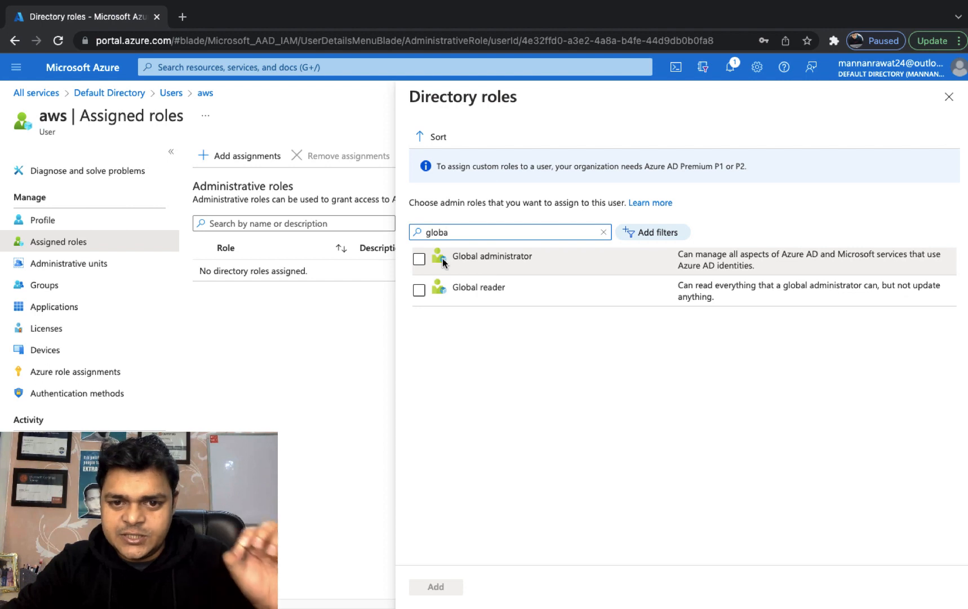
left_click(419, 260)
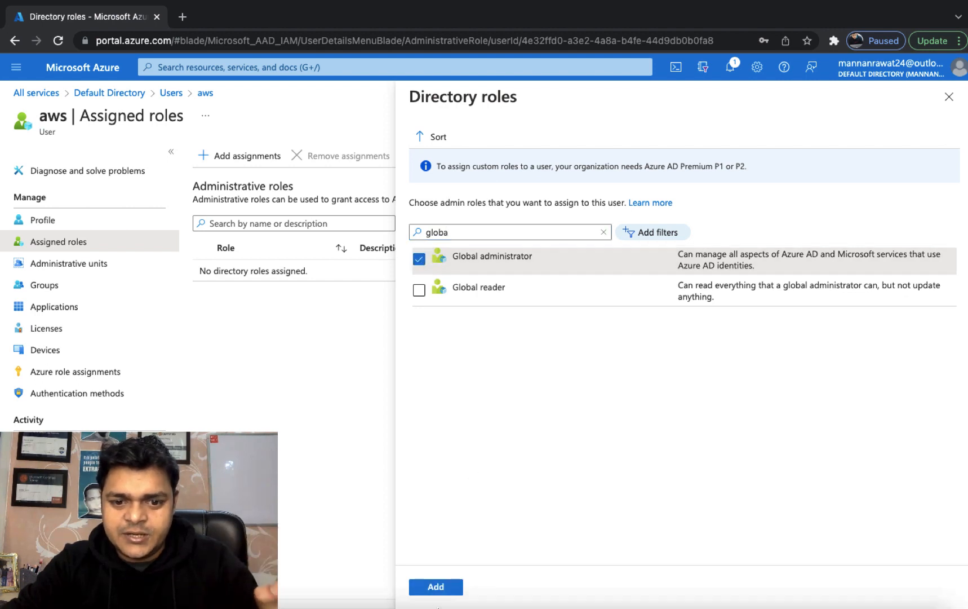
left_click(439, 587)
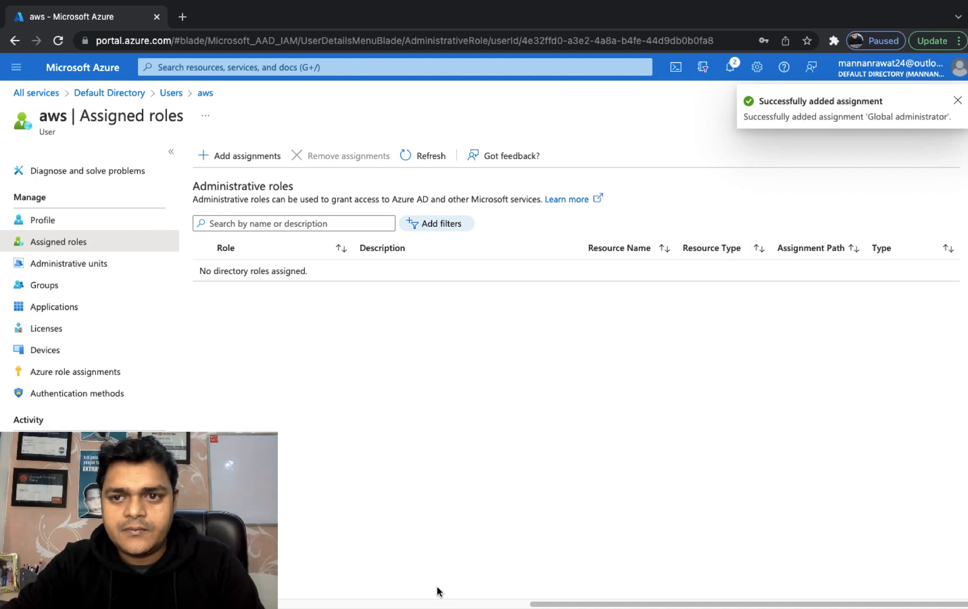
left_click(439, 156)
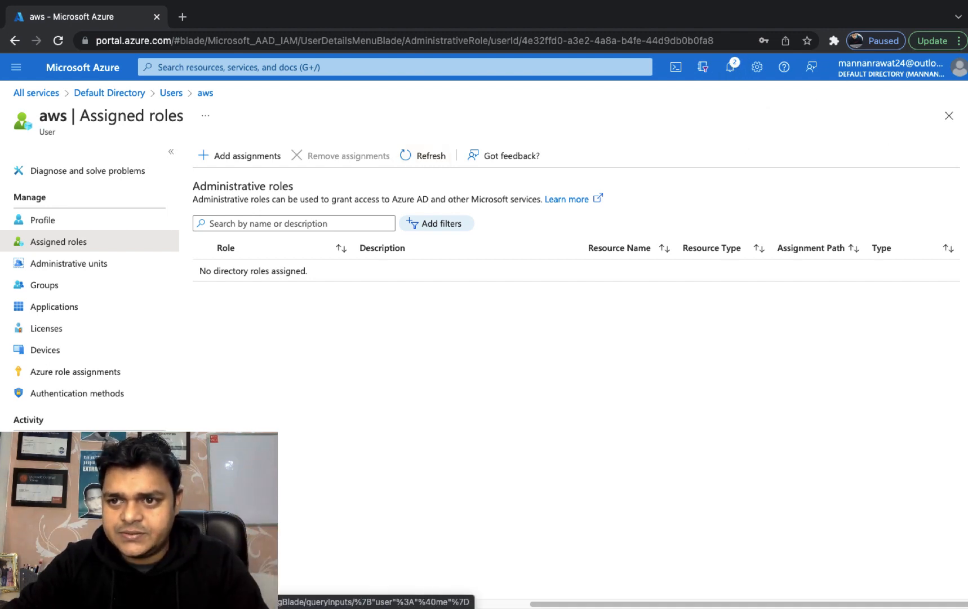
left_click(953, 114)
key("ctrl+Right")
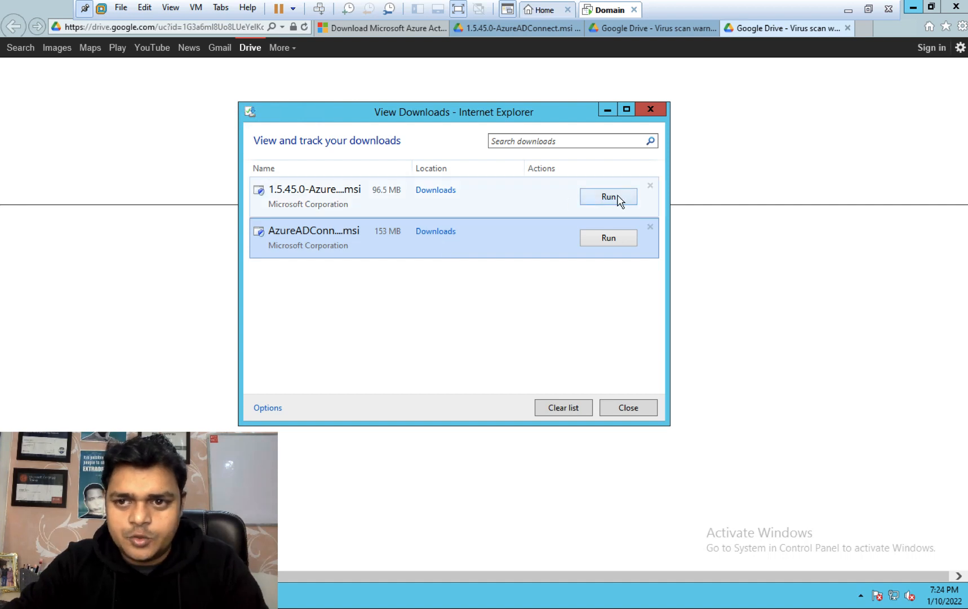
Step: Minimize Internet Explorer and run the first downloaded Azure AD Connect installer
left_click(913, 8)
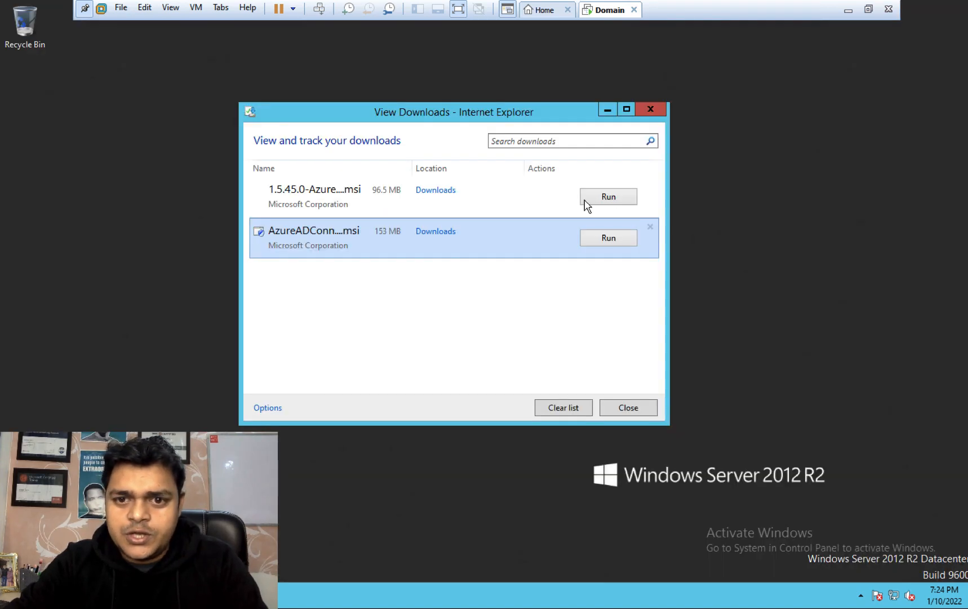
left_click(606, 198)
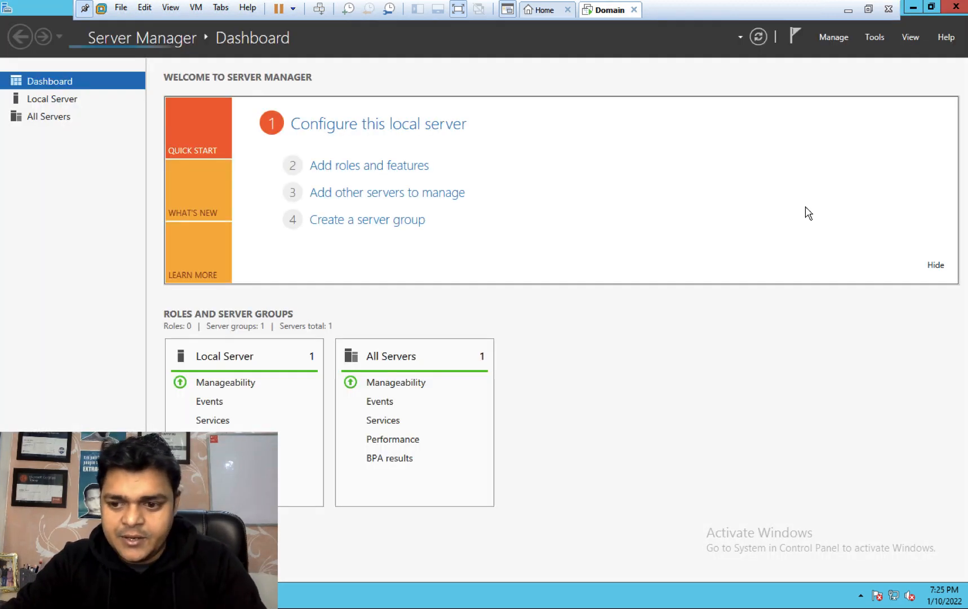
Step: Open Active Directory Users and Computers and start a new user named telnet in Users
left_click(876, 38)
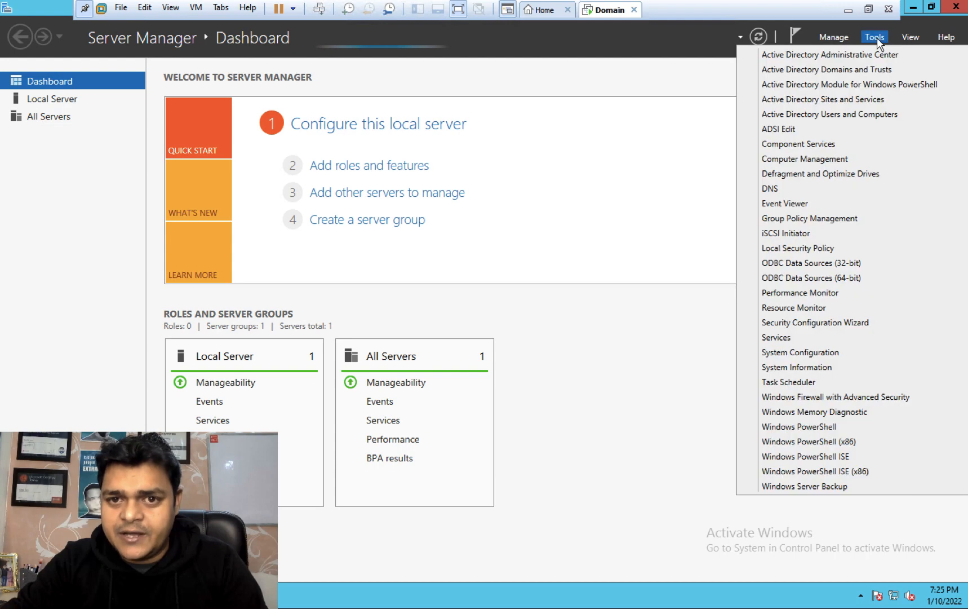
left_click(835, 115)
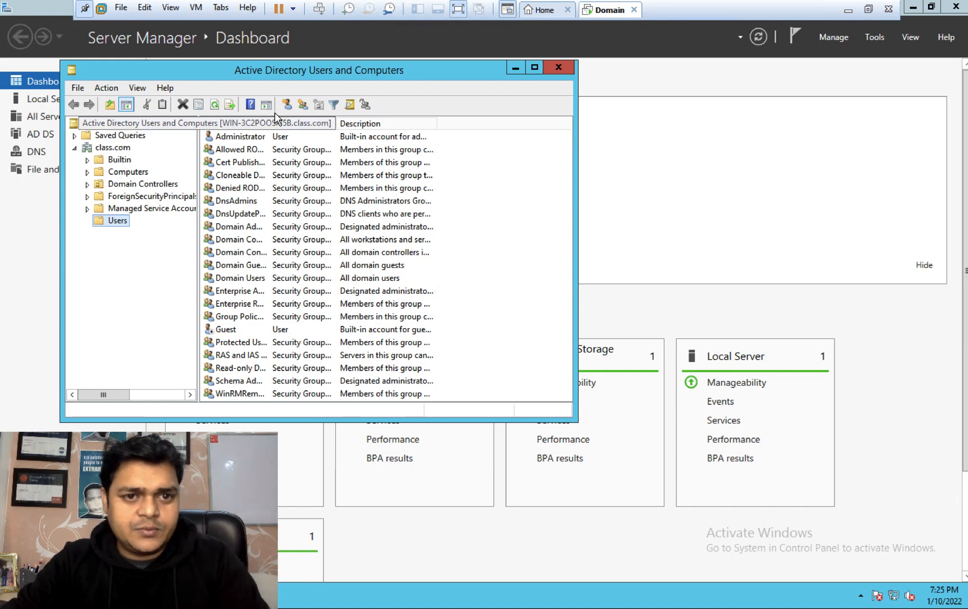
left_click(287, 103)
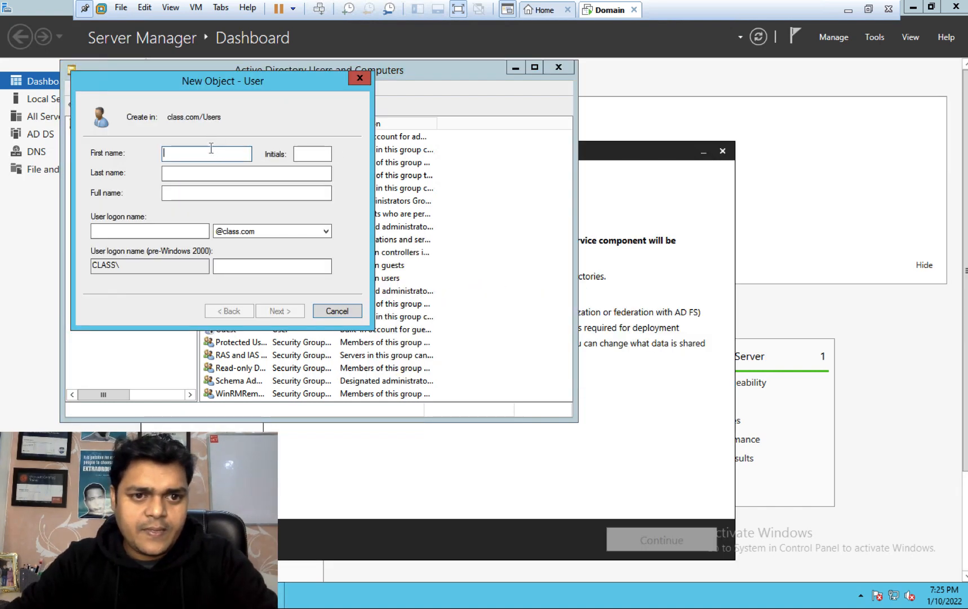
type("t")
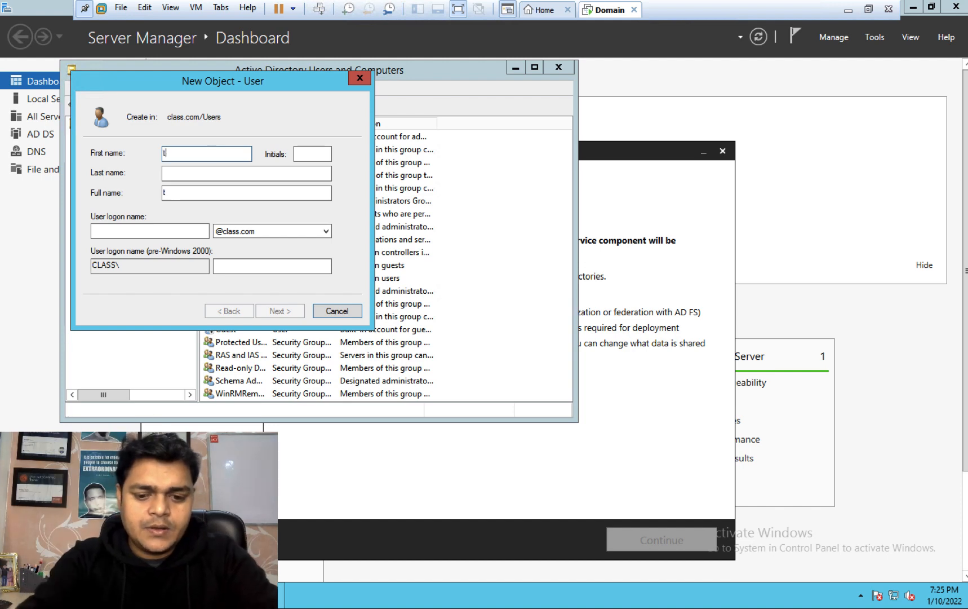
type("elnet")
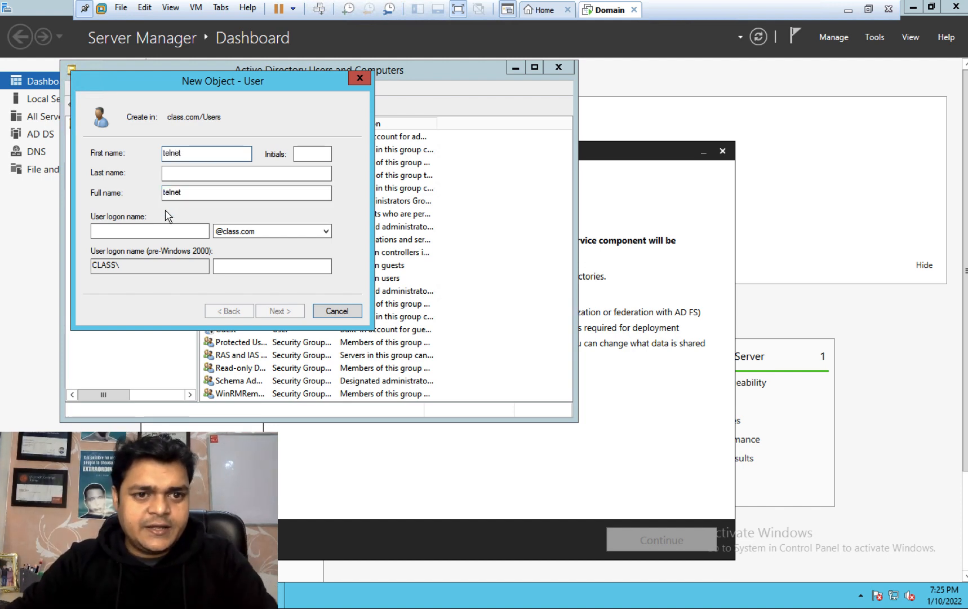
left_click(170, 230)
type("telnet")
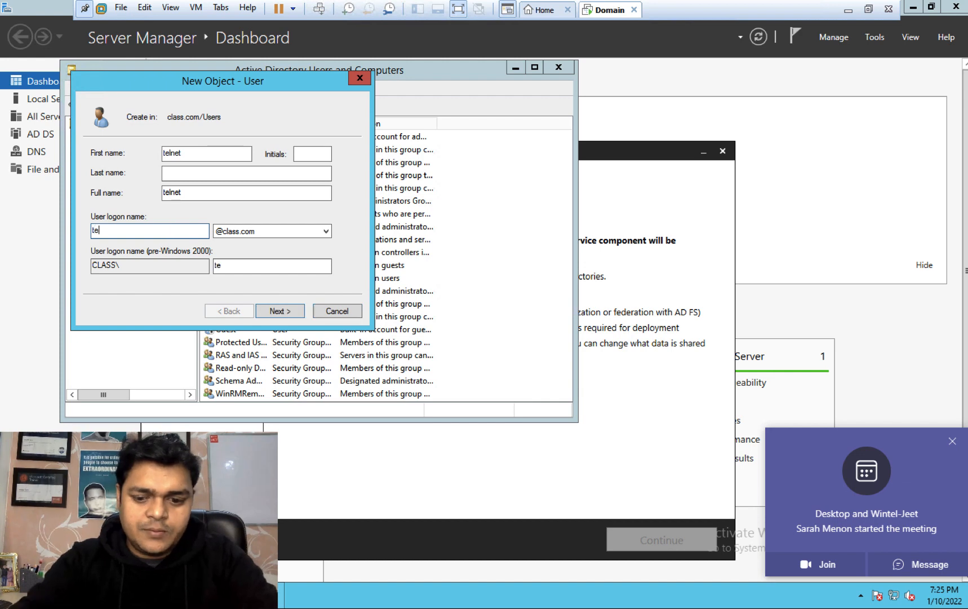
left_click(282, 312)
Step: Give telnet a never-expiring password without change-at-next-logon, and finish creating it
left_click(119, 197)
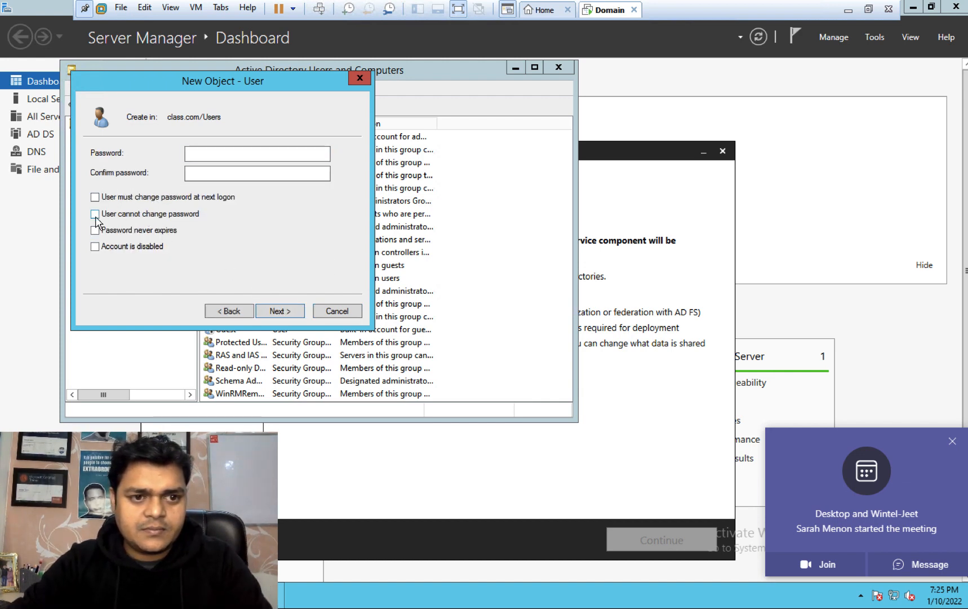
left_click(95, 230)
left_click(198, 153)
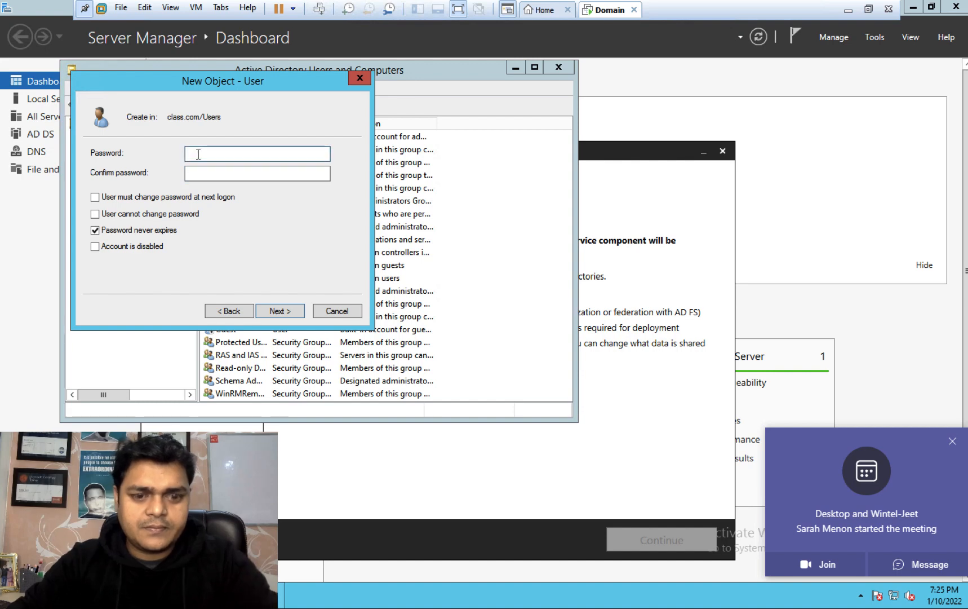
type("•••••••")
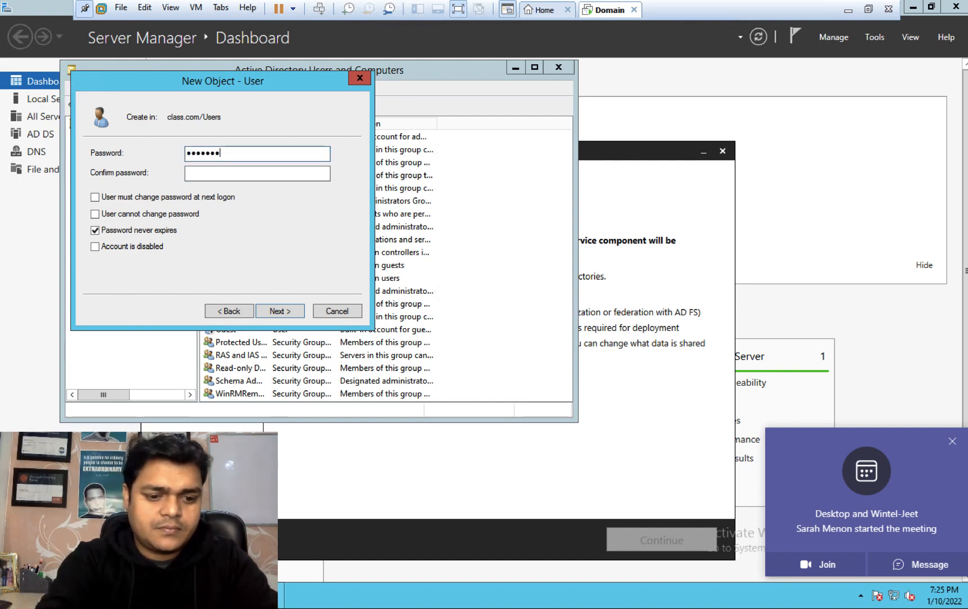
type("••")
key("Tab")
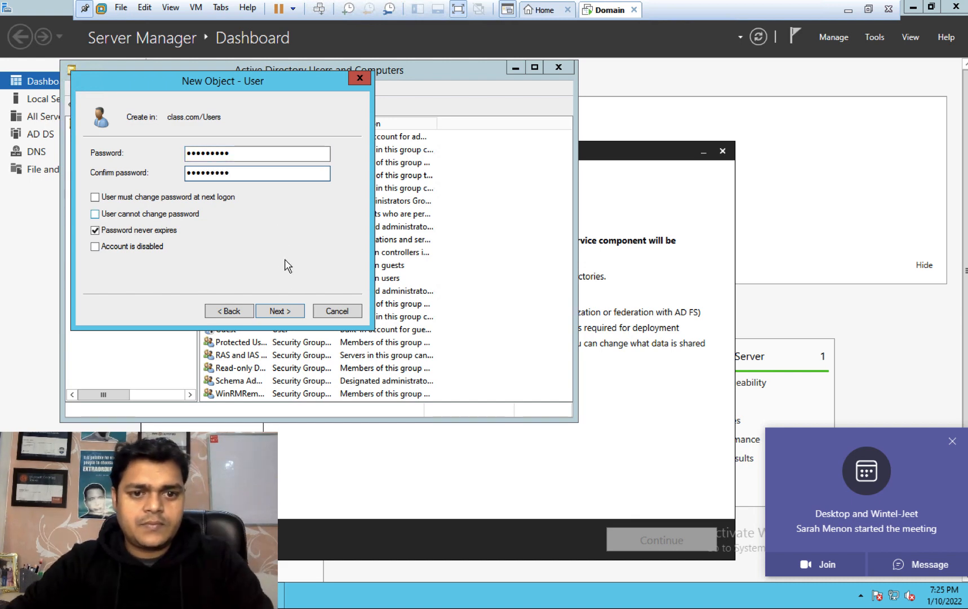
left_click(284, 310)
left_click(280, 311)
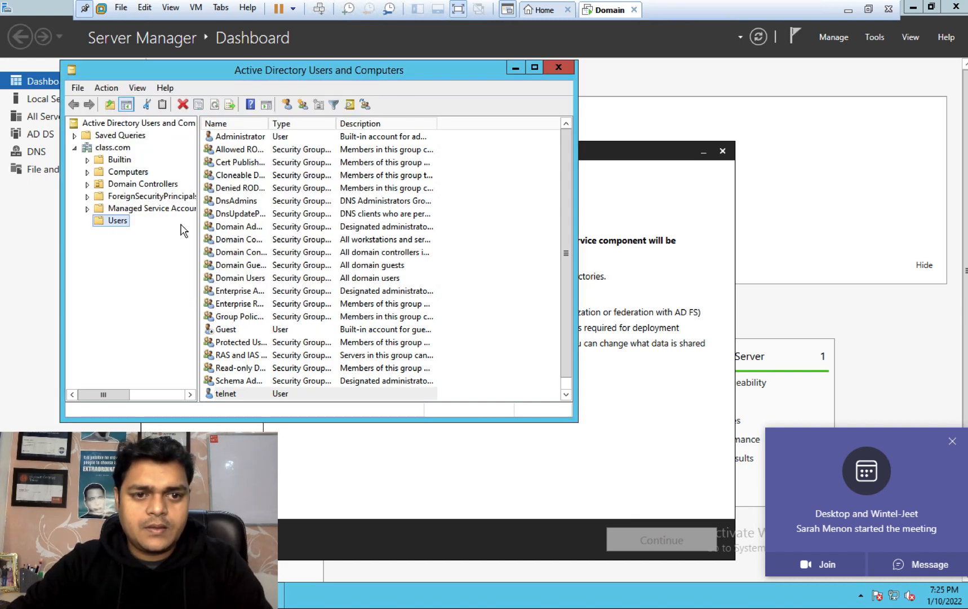
Step: Start another new user with name and logon name cisco
left_click(298, 103)
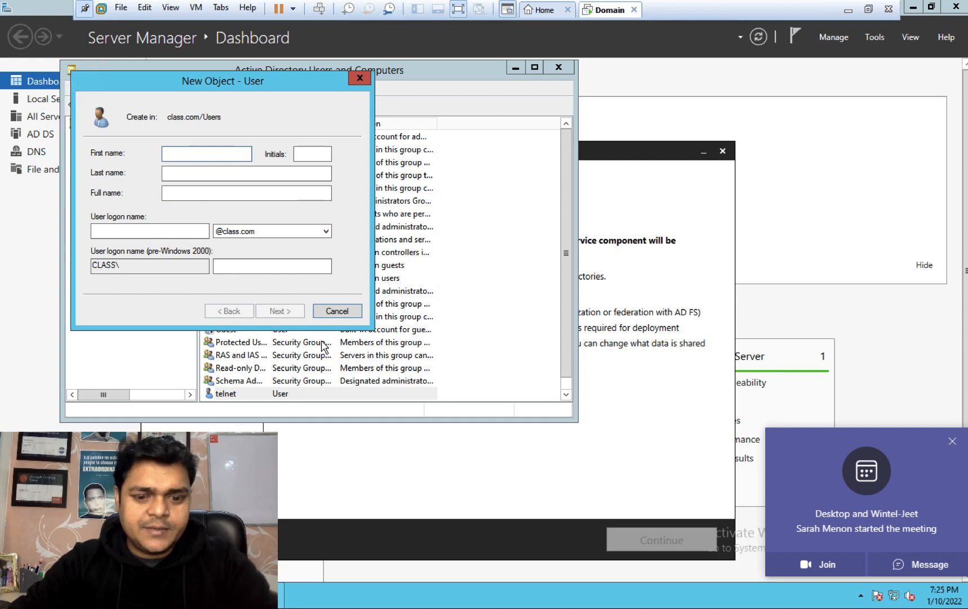
type("cisco")
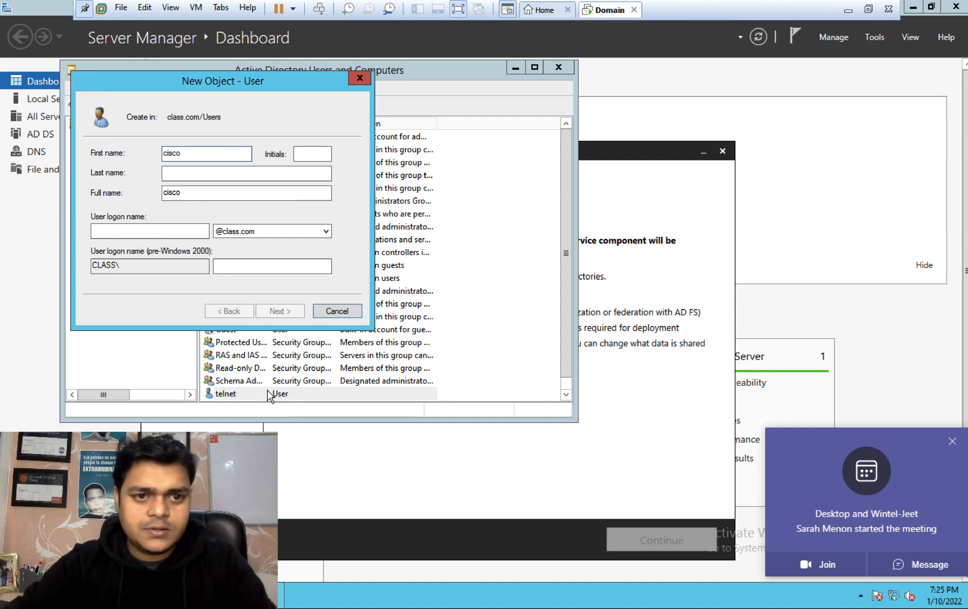
left_click(170, 230)
type("c")
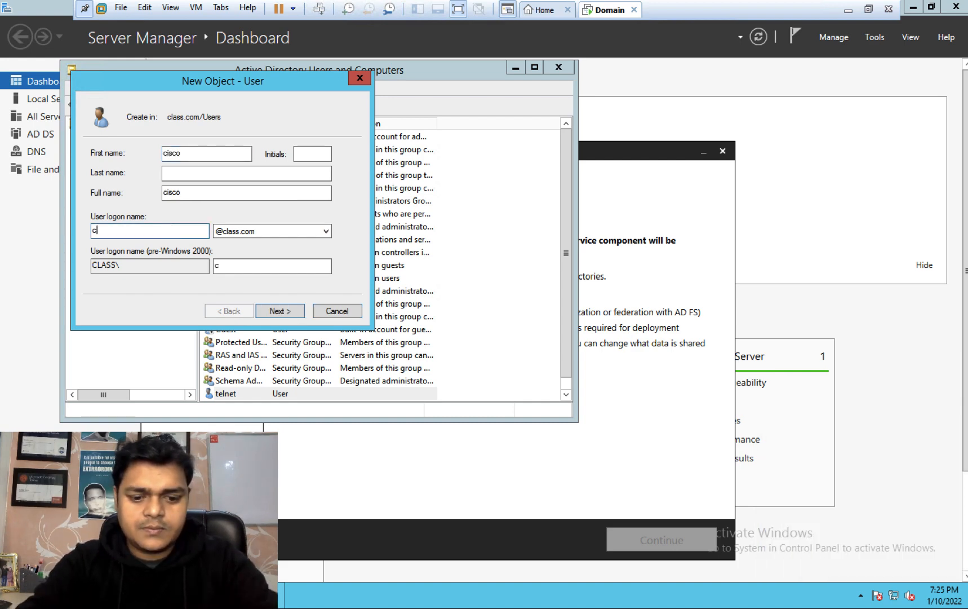
type("isco")
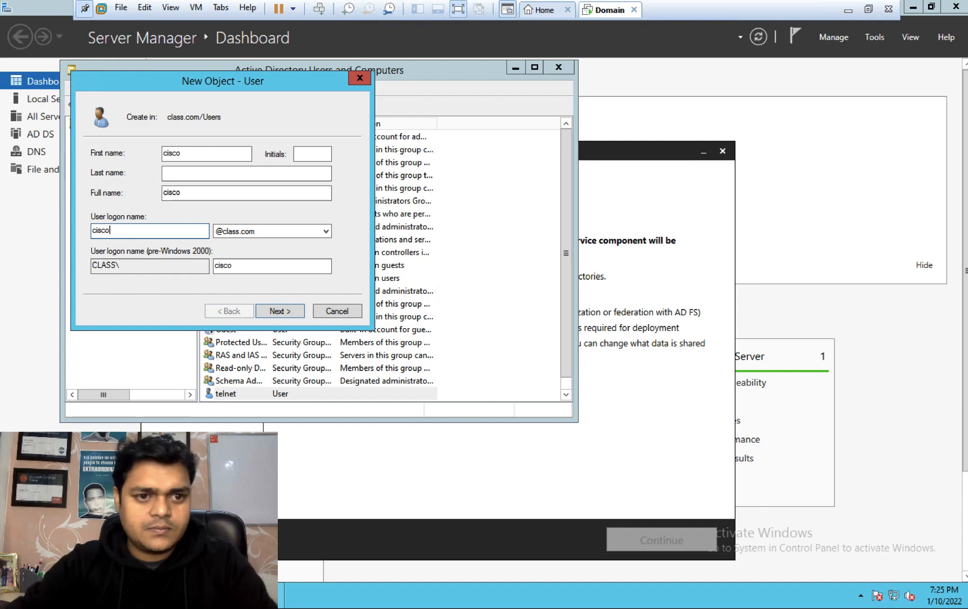
left_click(280, 311)
Step: Give cisco a never-expiring password, finish the user, and close Active Directory Users and Computers
left_click(94, 197)
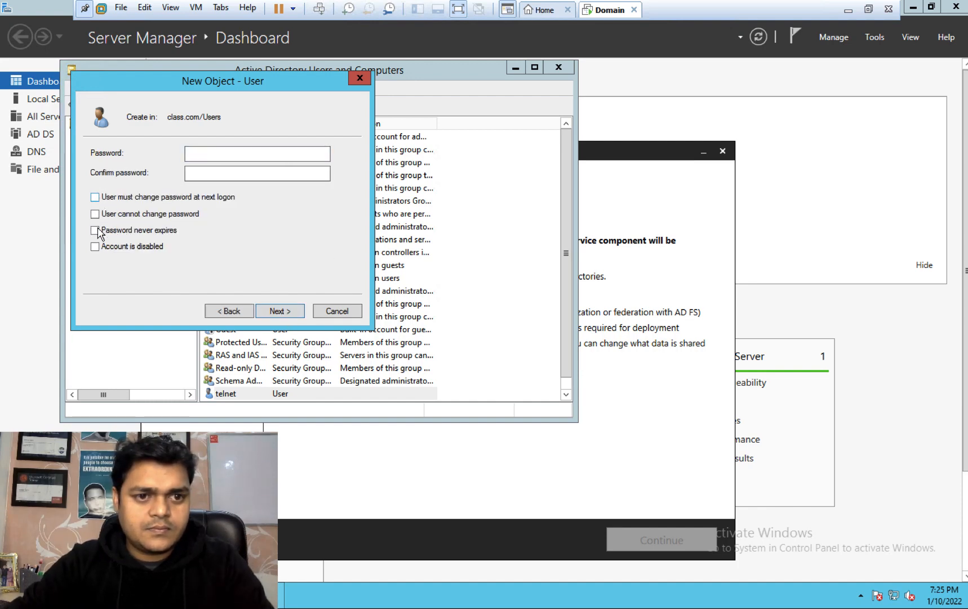
left_click(95, 230)
left_click(197, 152)
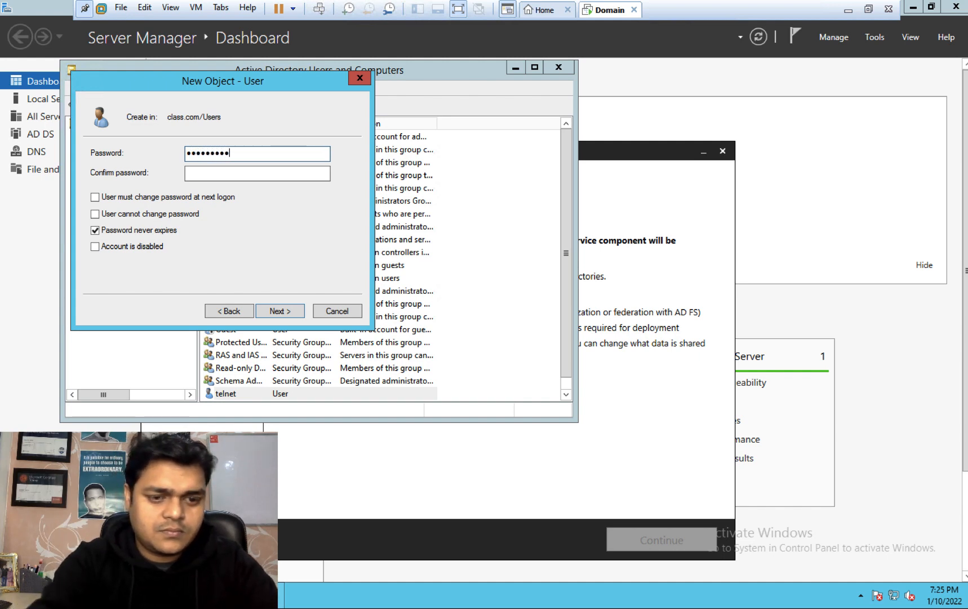
key("Tab")
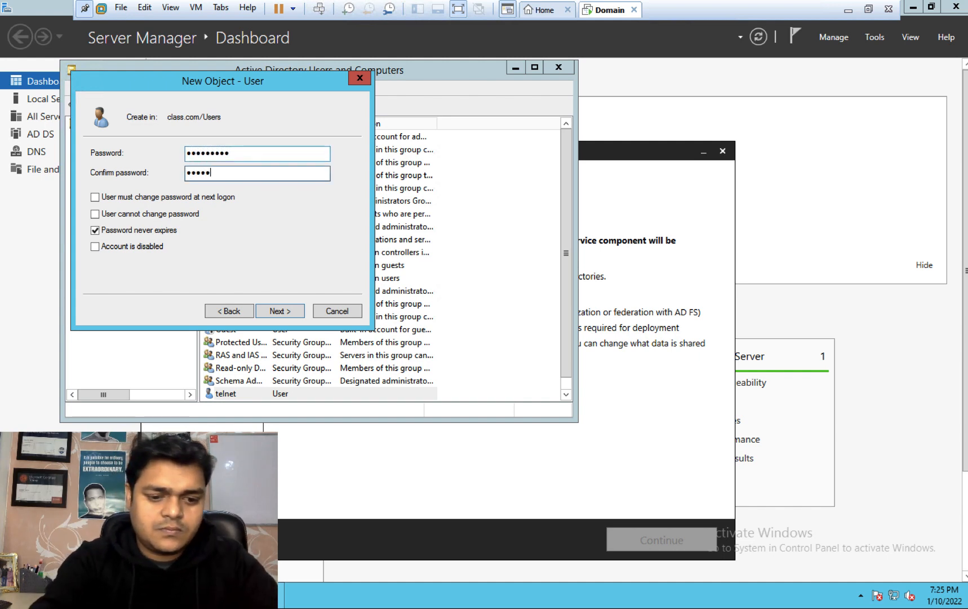
left_click(280, 311)
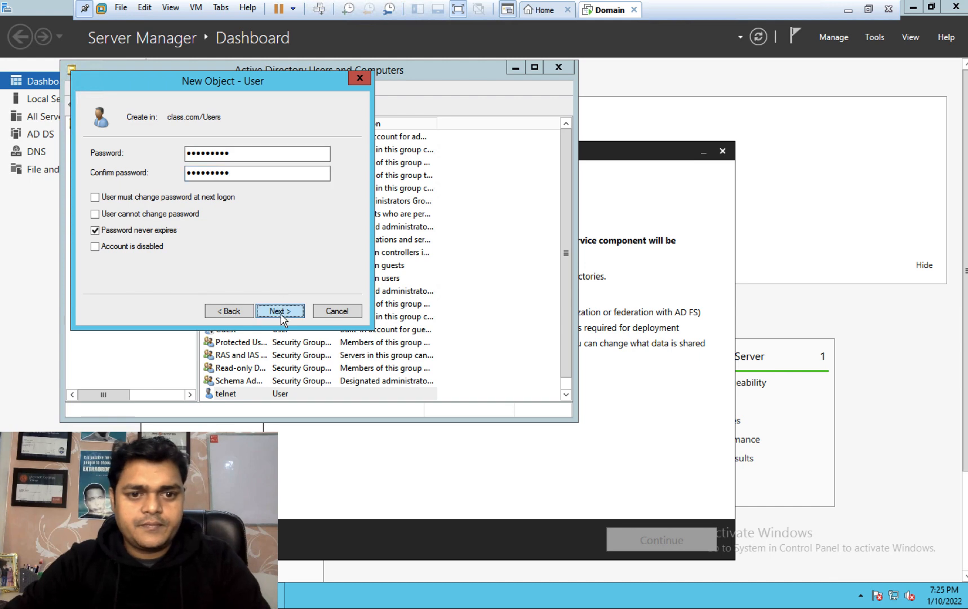
left_click(280, 312)
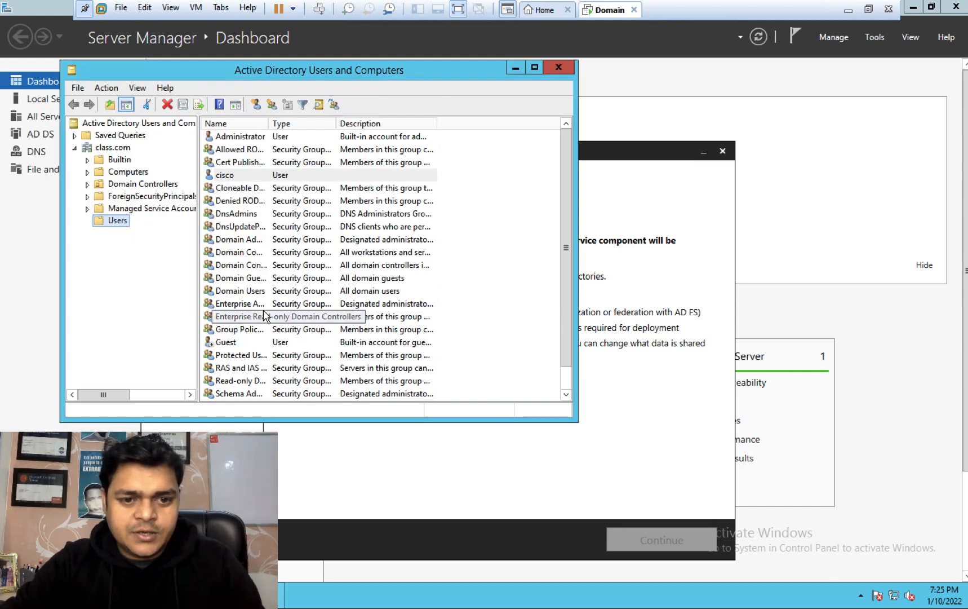
scroll(566, 395, "down", 1)
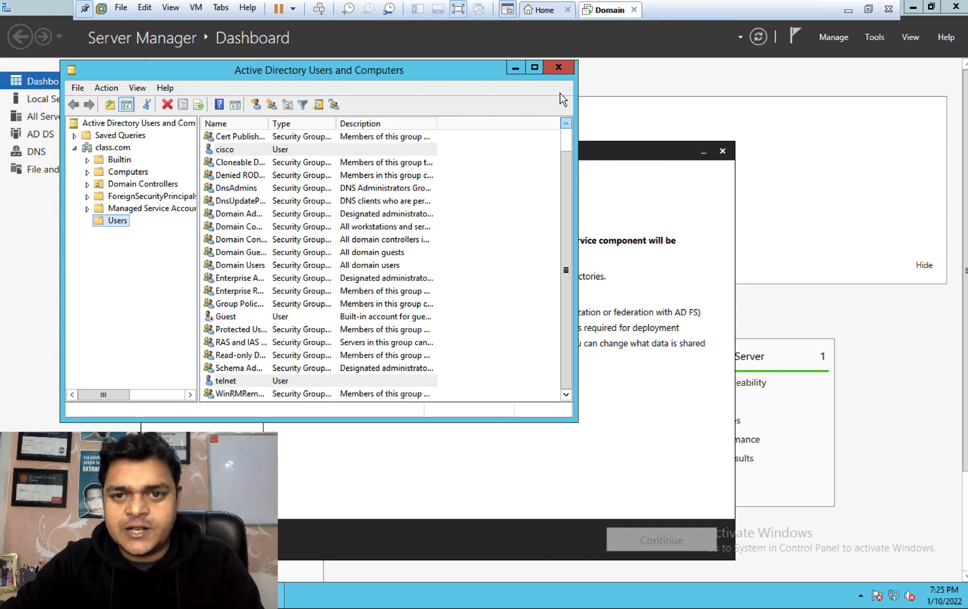
left_click(559, 67)
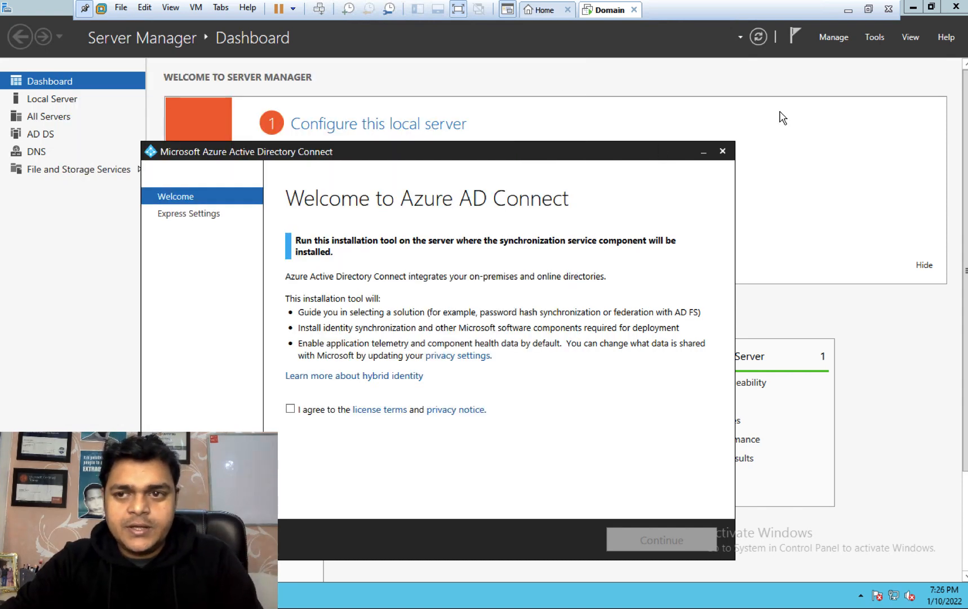
Step: Accept the Azure AD Connect licence terms and choose Use express settings
left_click(913, 8)
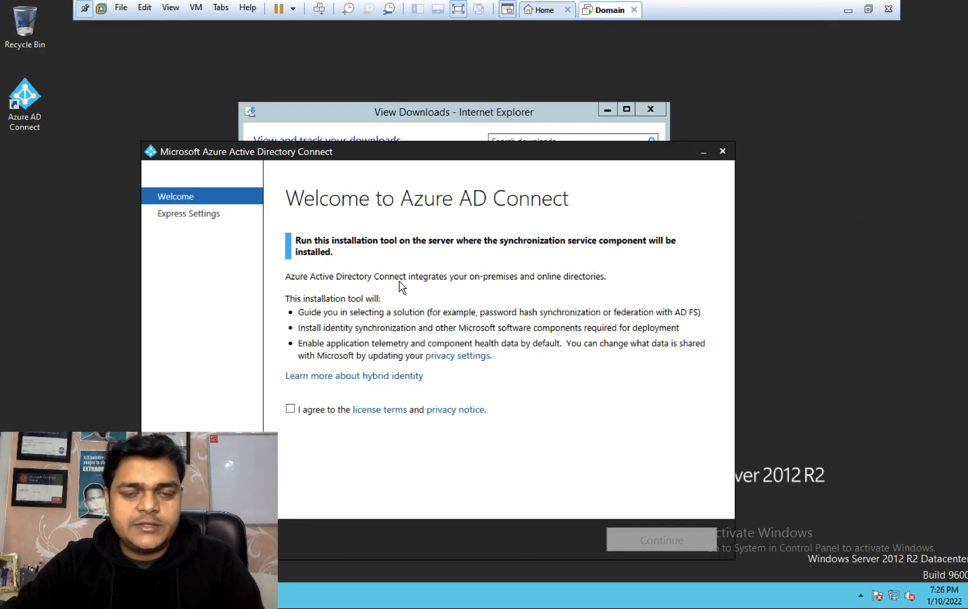
left_click(608, 110)
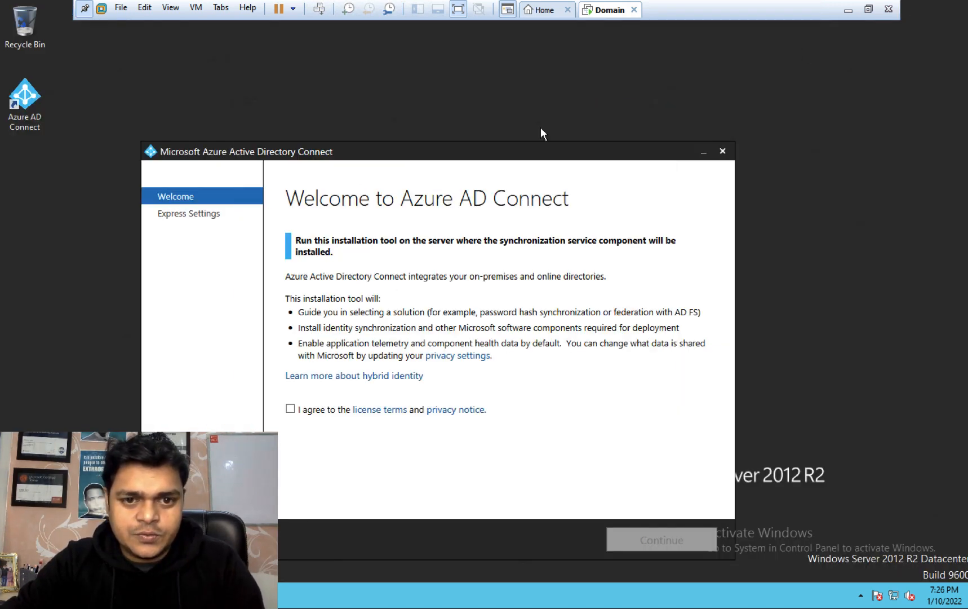
left_click(291, 409)
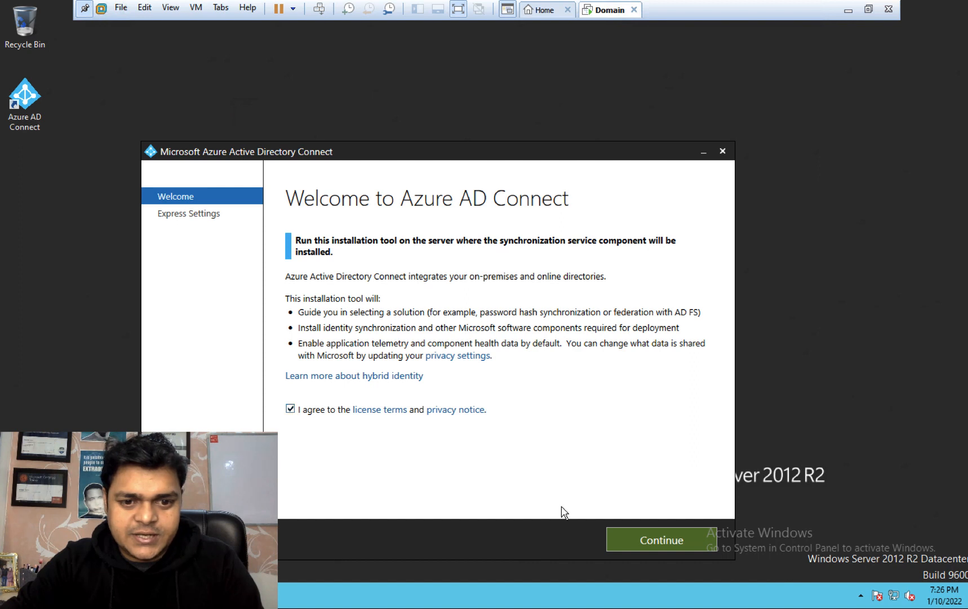
left_click(653, 541)
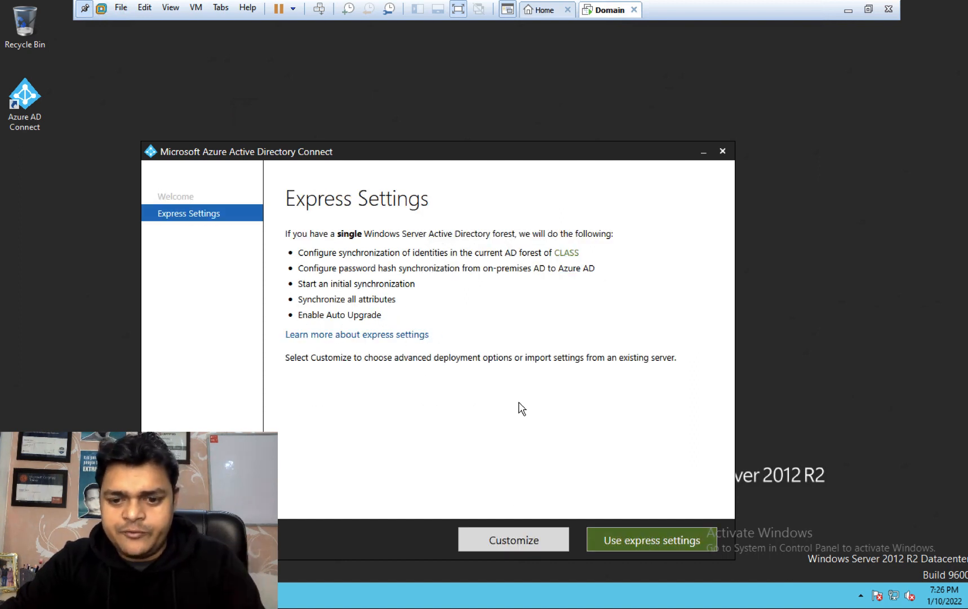
left_click(629, 539)
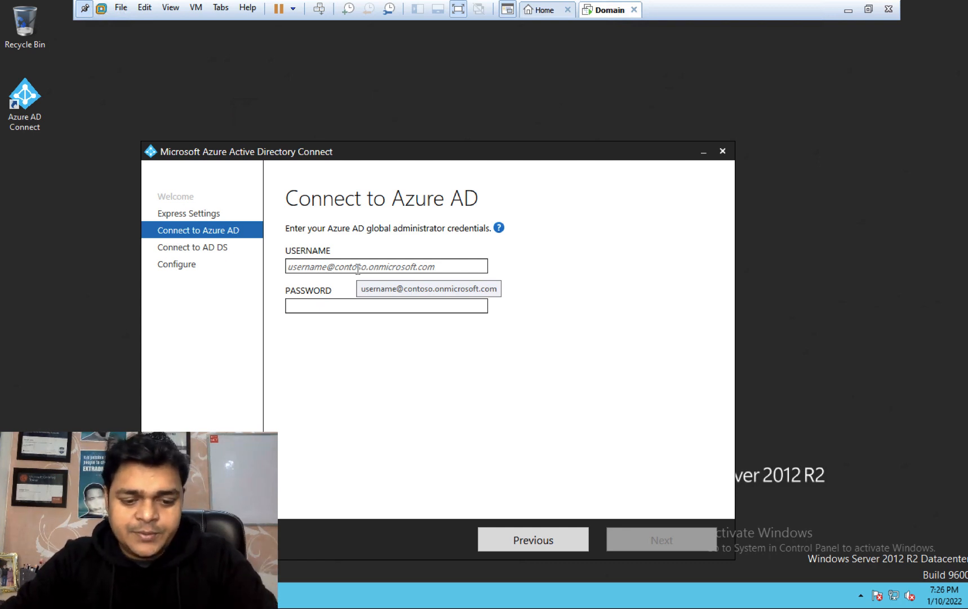
Step: Enter the Azure AD global administrator's username and password and submit them
key("Tab")
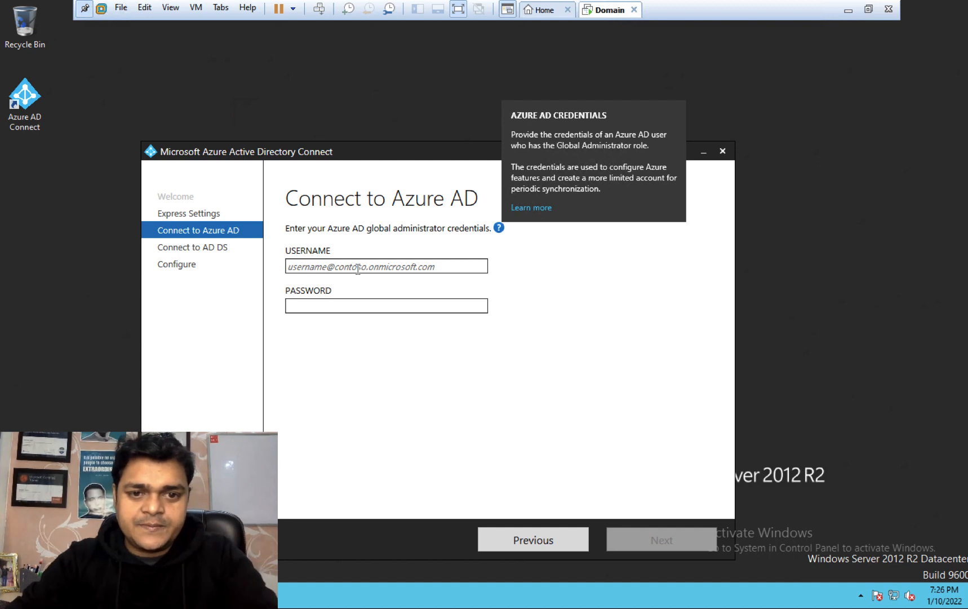
left_click(358, 268)
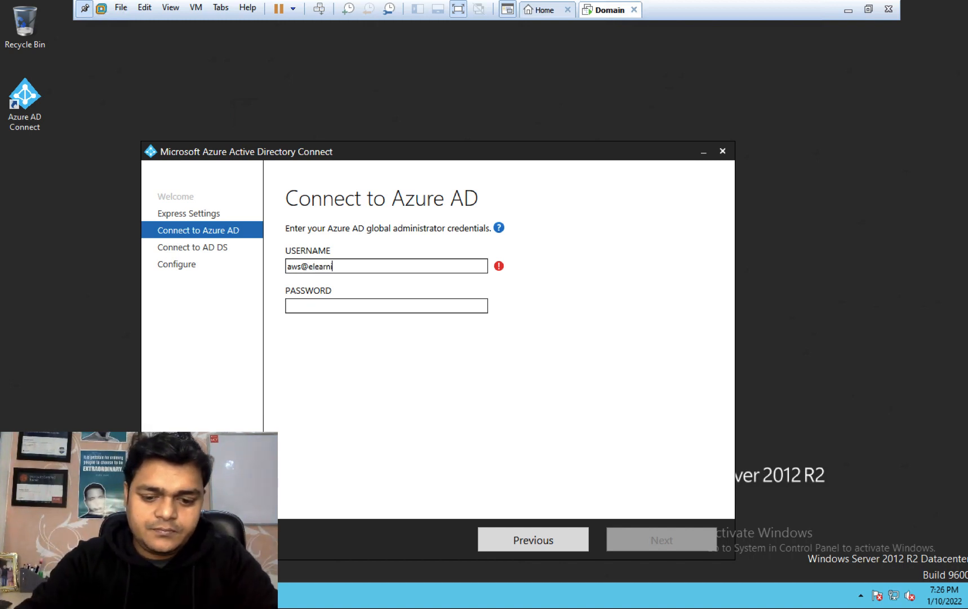
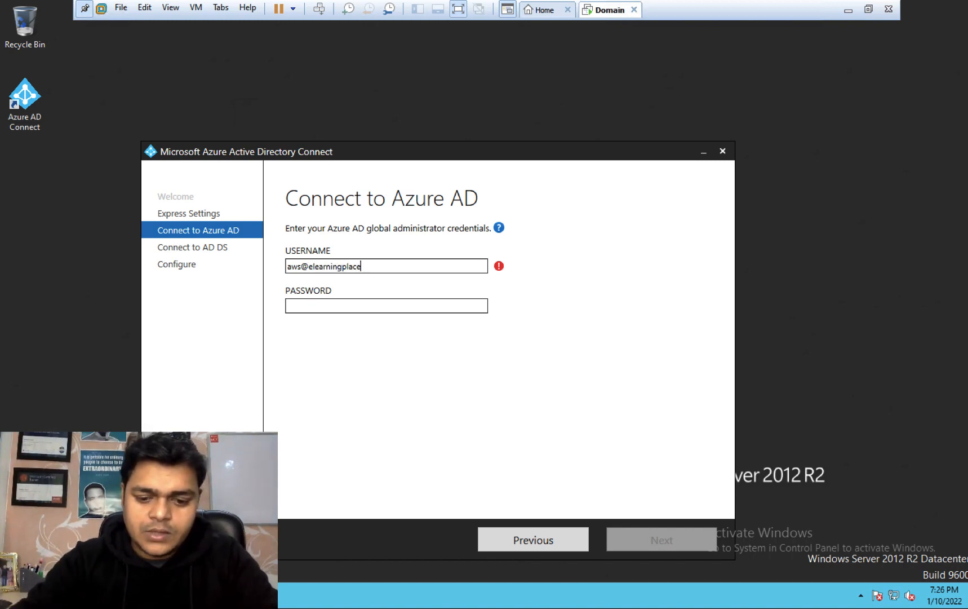
key("Tab")
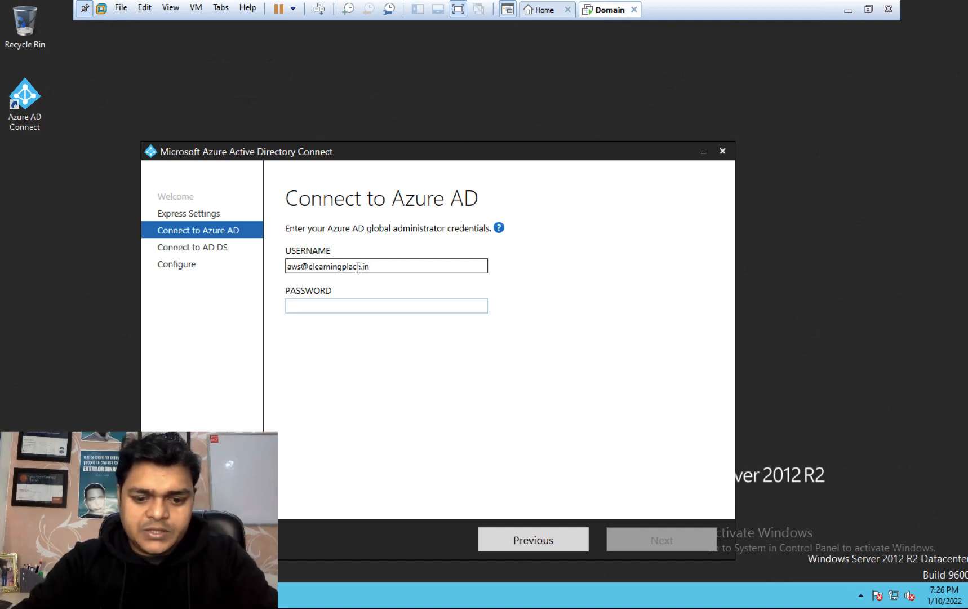
type("••")
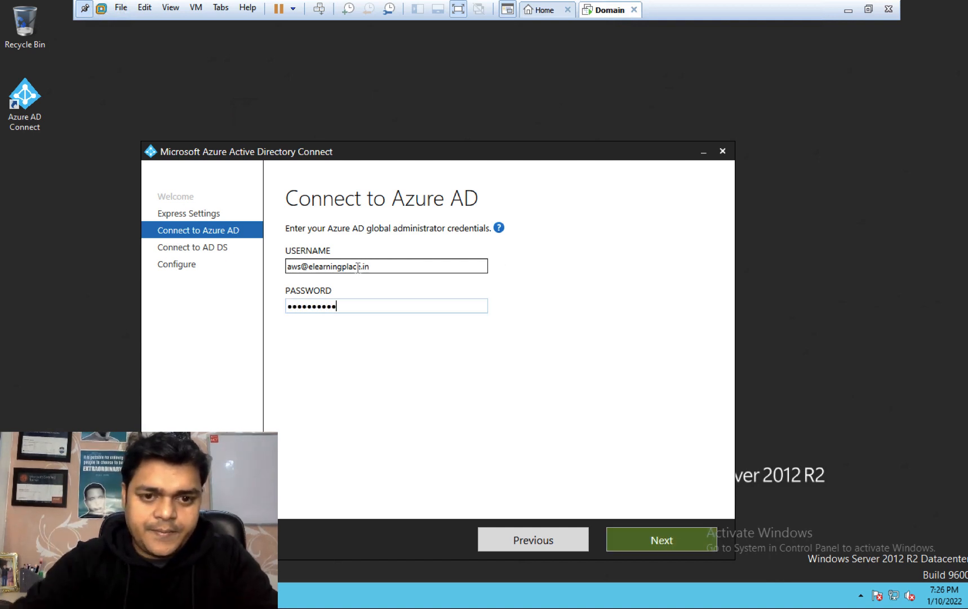
left_click(650, 541)
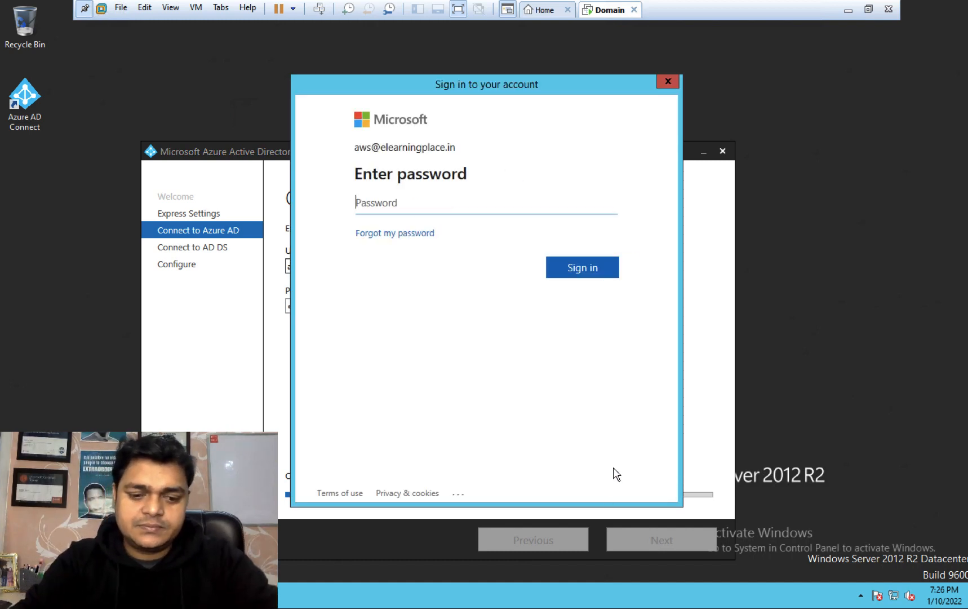
Step: Enter the password in the Microsoft sign-in popup, then go to the host browser
type("•••••")
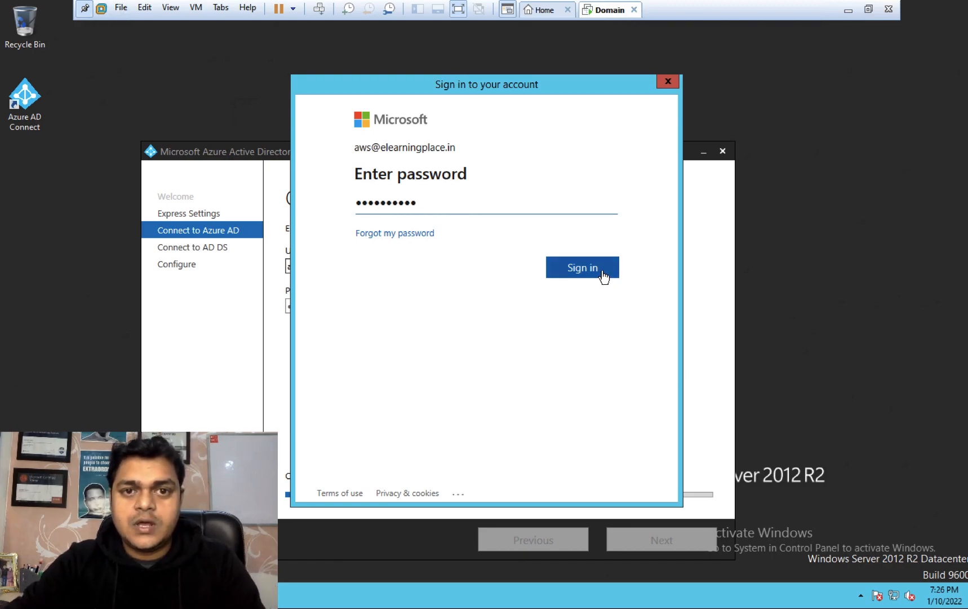
key("ctrl+Left")
key("ctrl+Right")
key("ctrl+Right")
key("ctrl+Right")
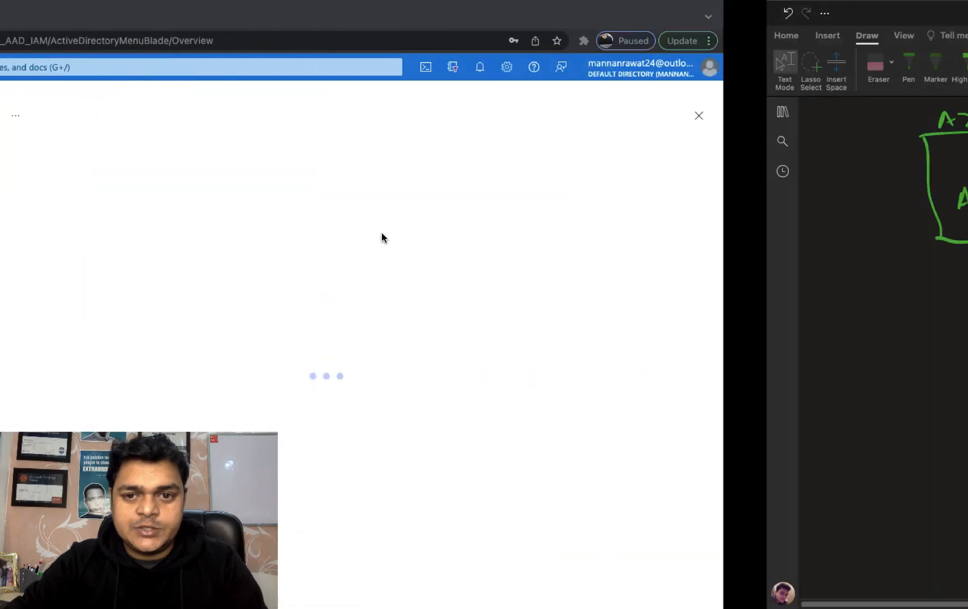
Step: Disable per-user multi-factor authentication for the aws user from the Users page
key("ctrl+Left")
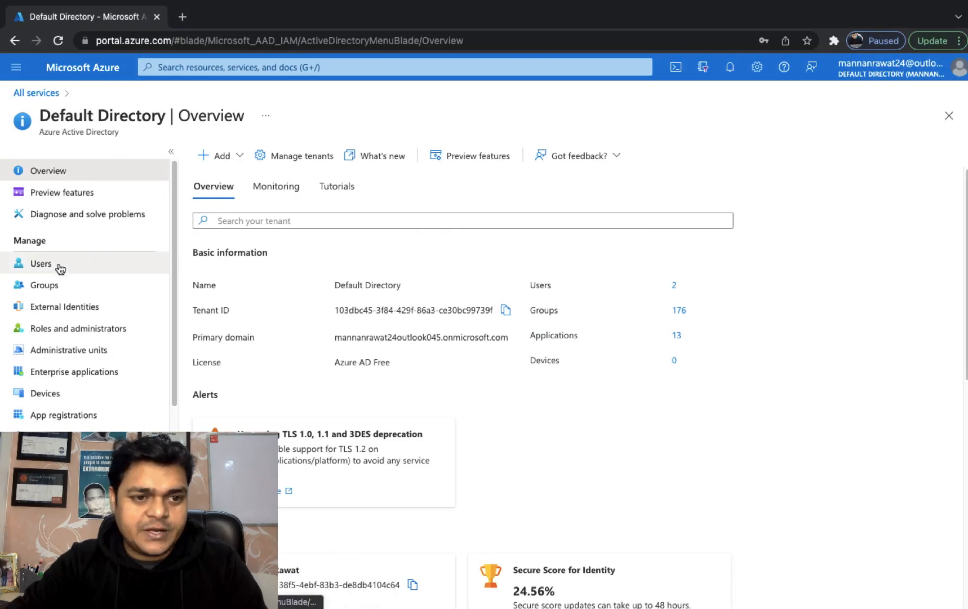
left_click(60, 267)
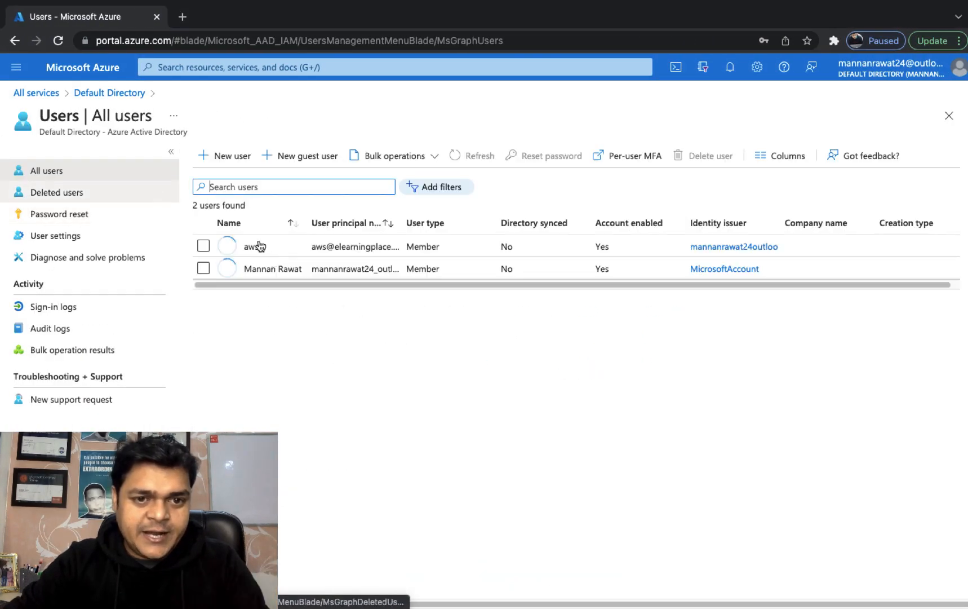
left_click(630, 158)
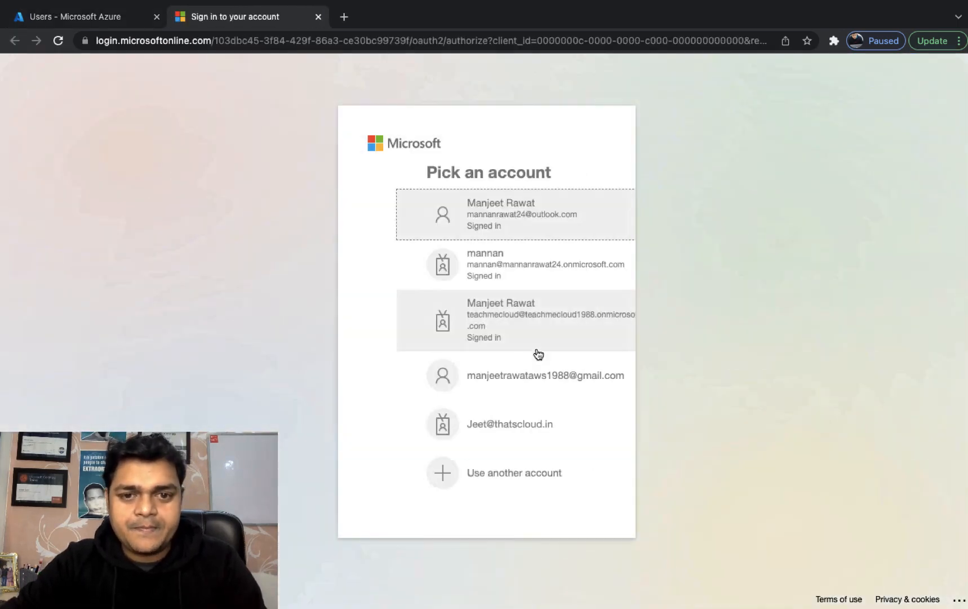
left_click(448, 209)
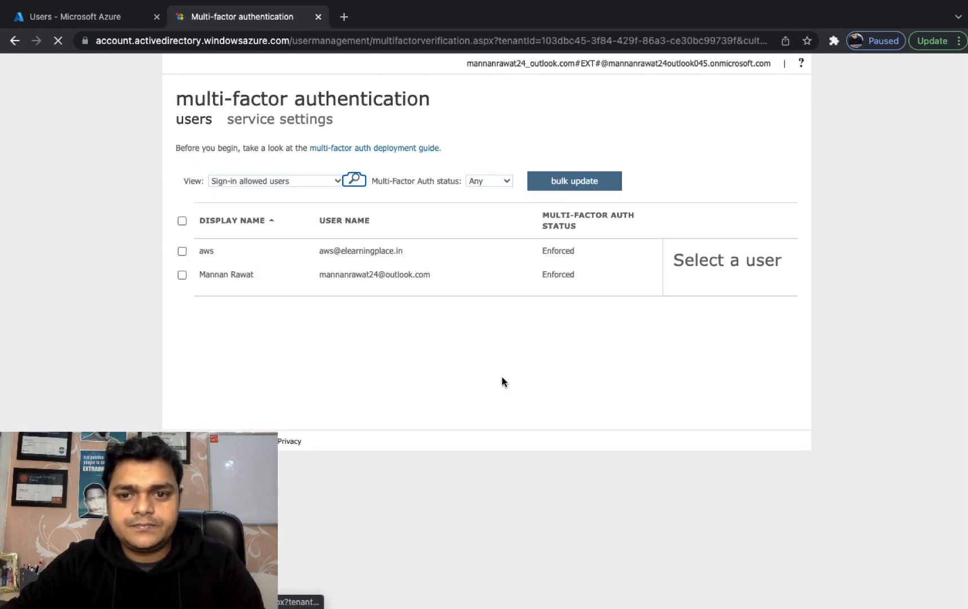
left_click(182, 251)
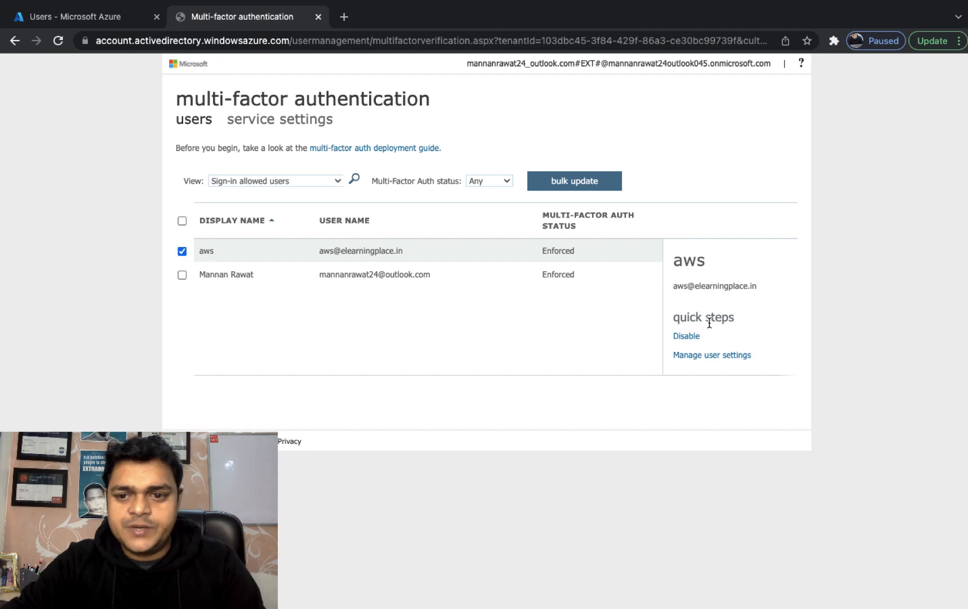
left_click(688, 337)
left_click(597, 385)
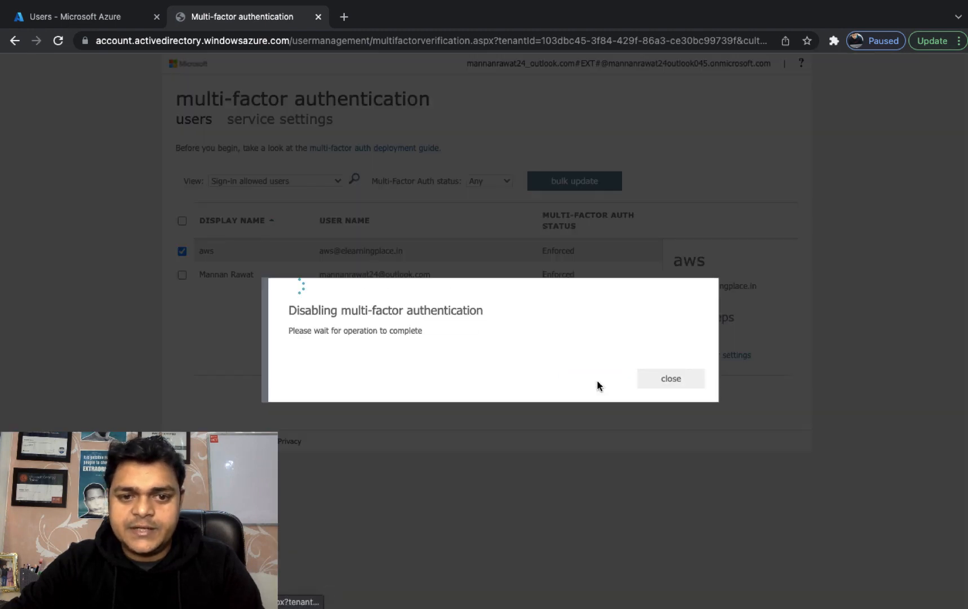
Step: Close the MFA page, return to the server VM and sign in to Azure AD
left_click(671, 378)
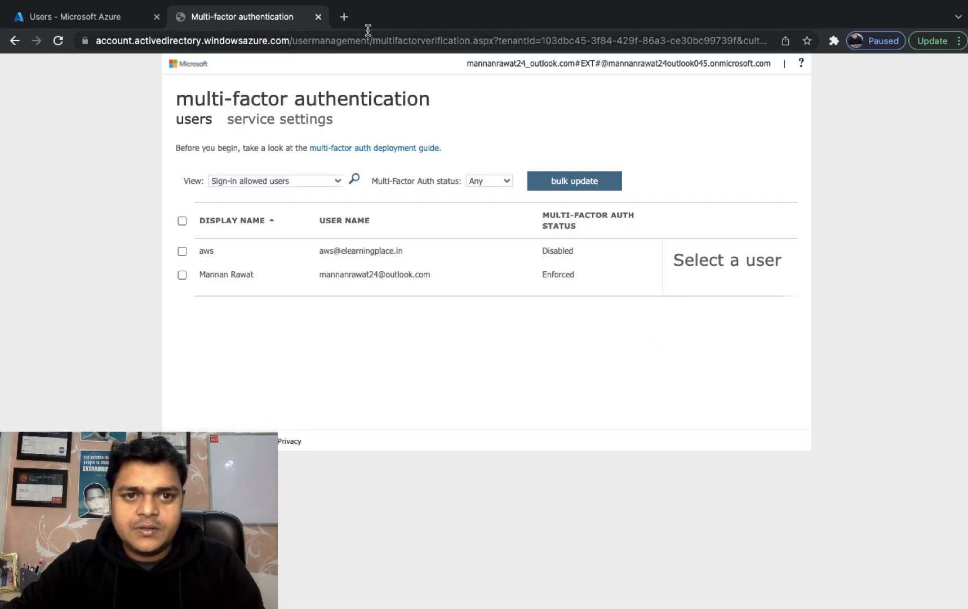
left_click(320, 16)
key("ctrl+Right")
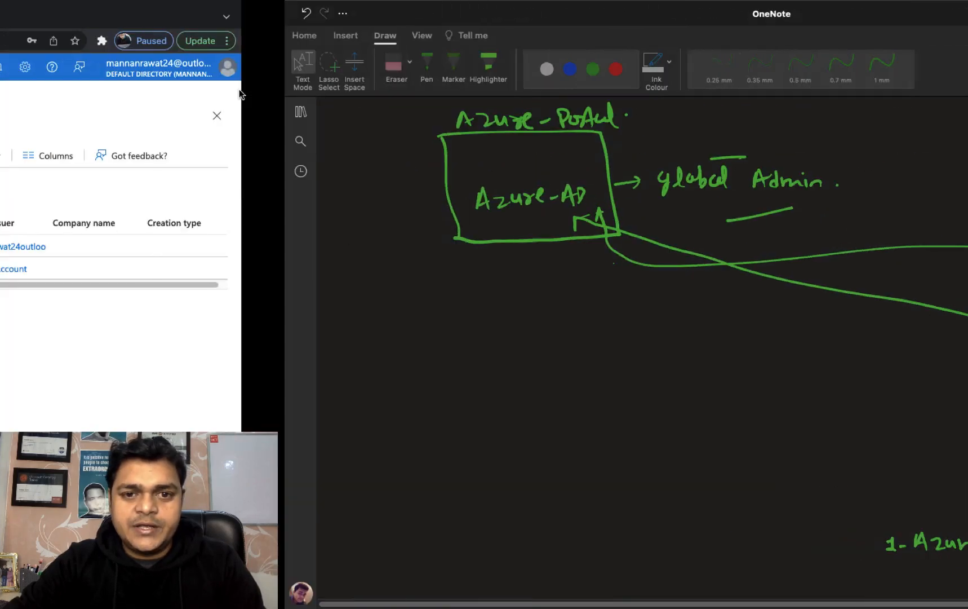
key("ctrl+Left")
key("ctrl+Left")
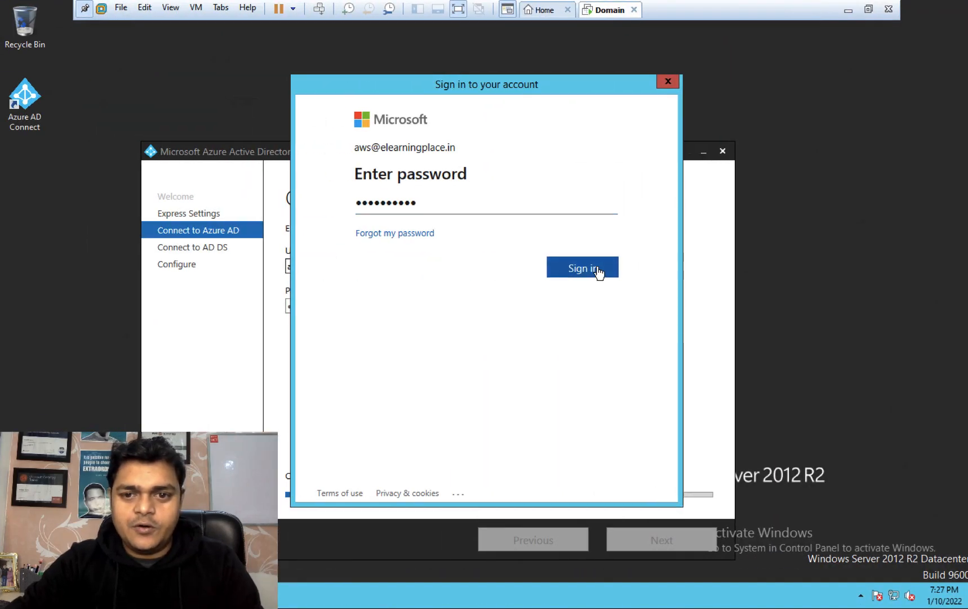
left_click(582, 268)
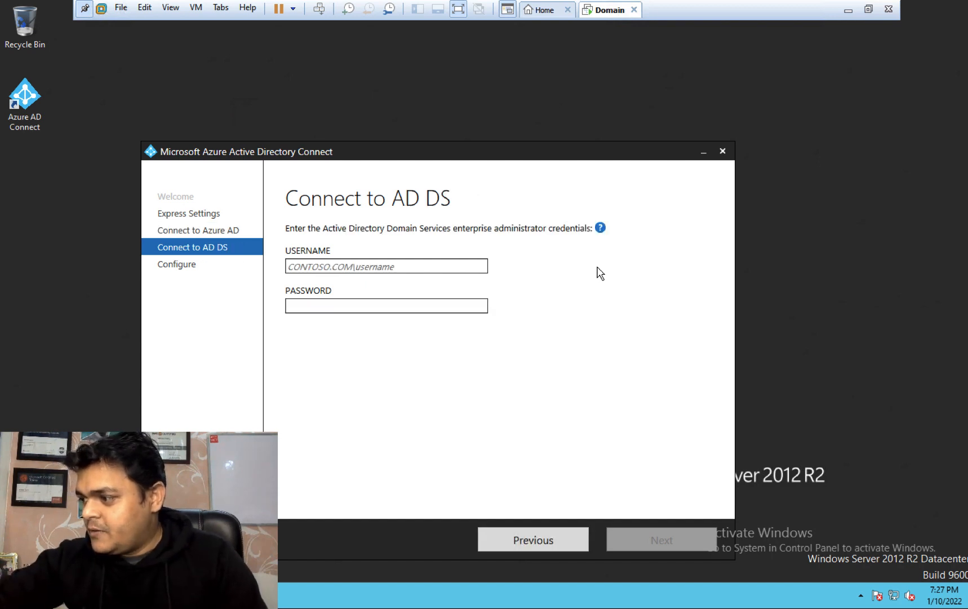
Step: Enter CLASS\Administrator and its password as the AD DS enterprise admin credentials
left_click(359, 267)
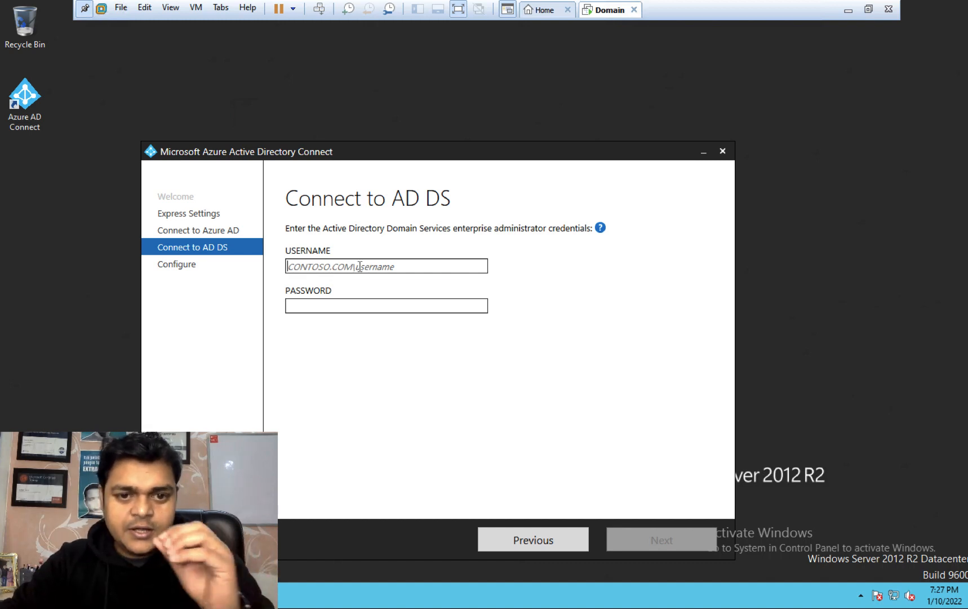
type("Ad")
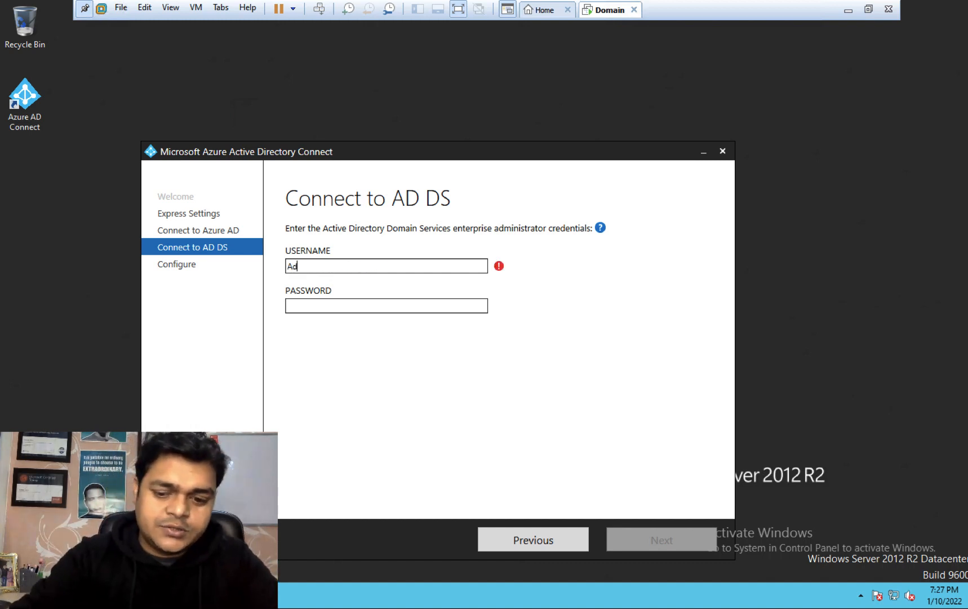
type("ministrat")
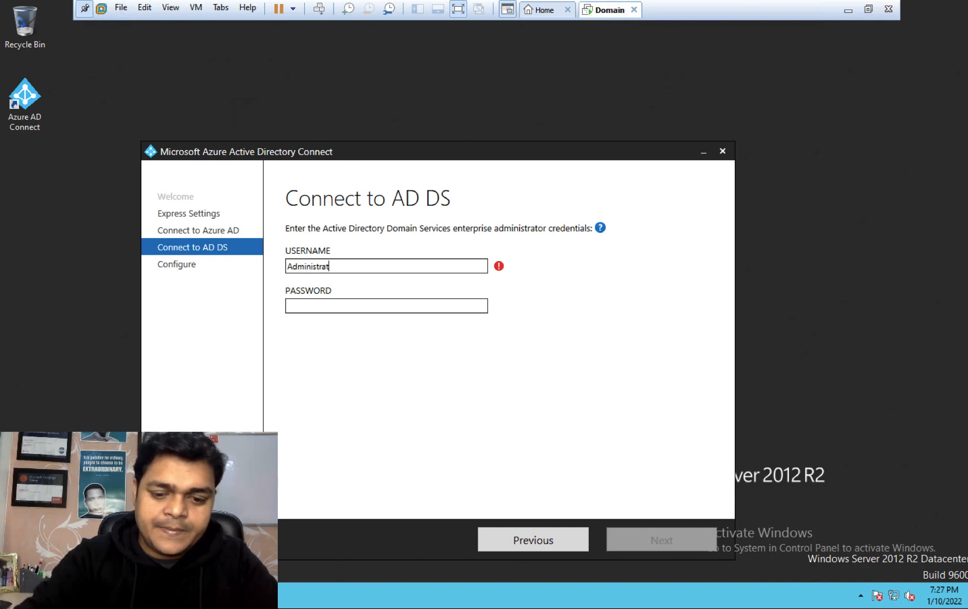
type("or")
key("Tab")
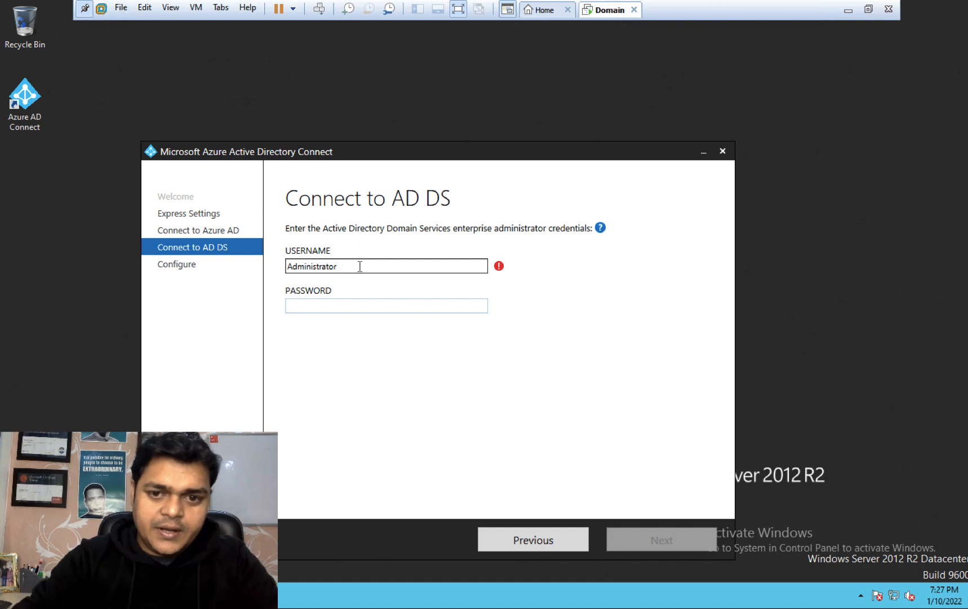
left_click(306, 266)
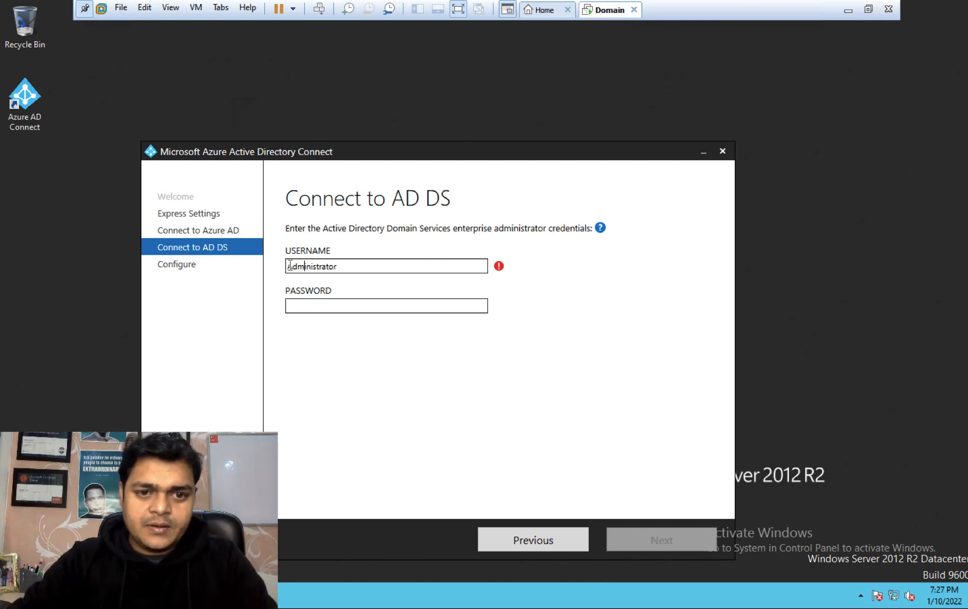
left_click(288, 265)
type("CLASS\\")
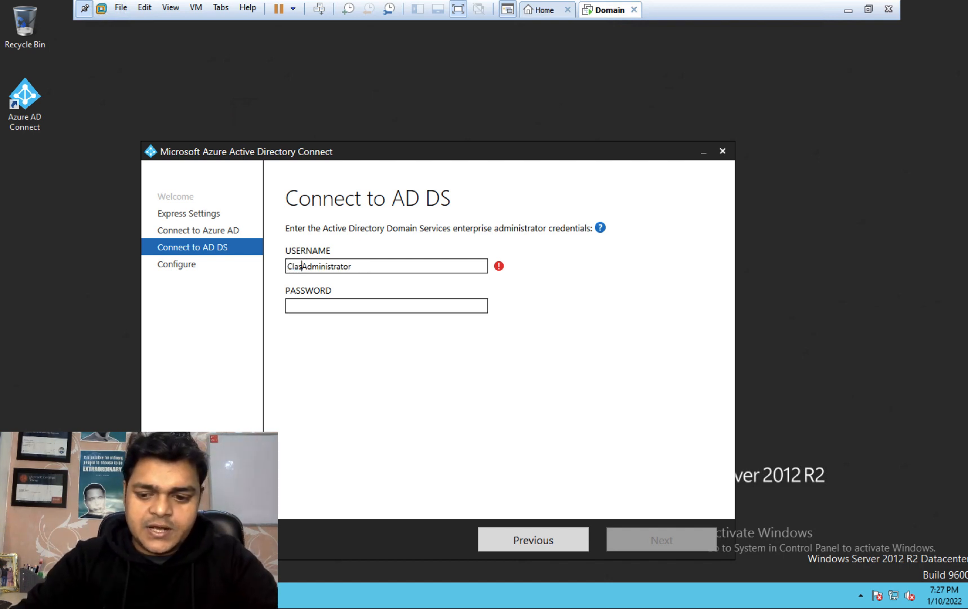
left_click(330, 306)
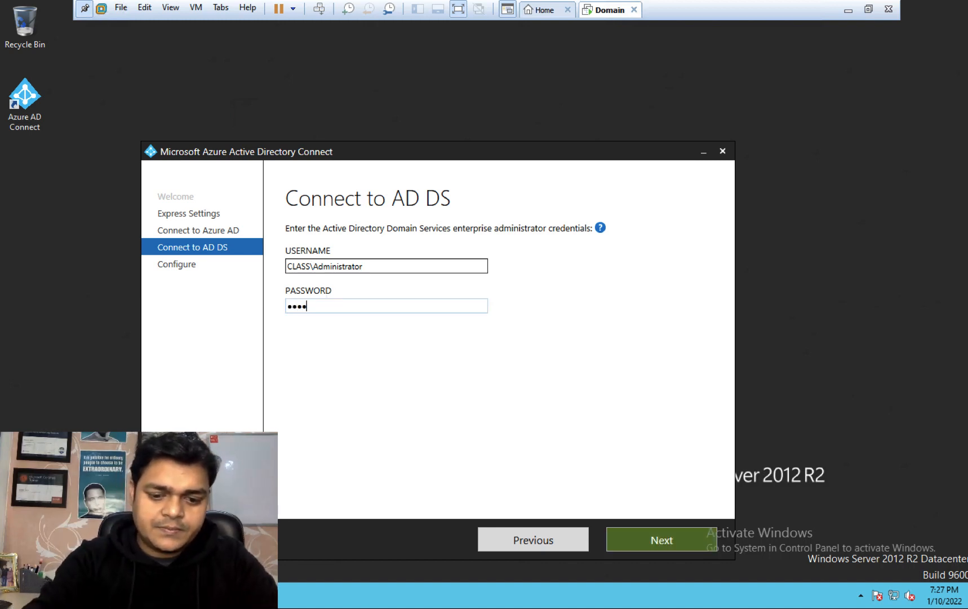
type("••••••••••")
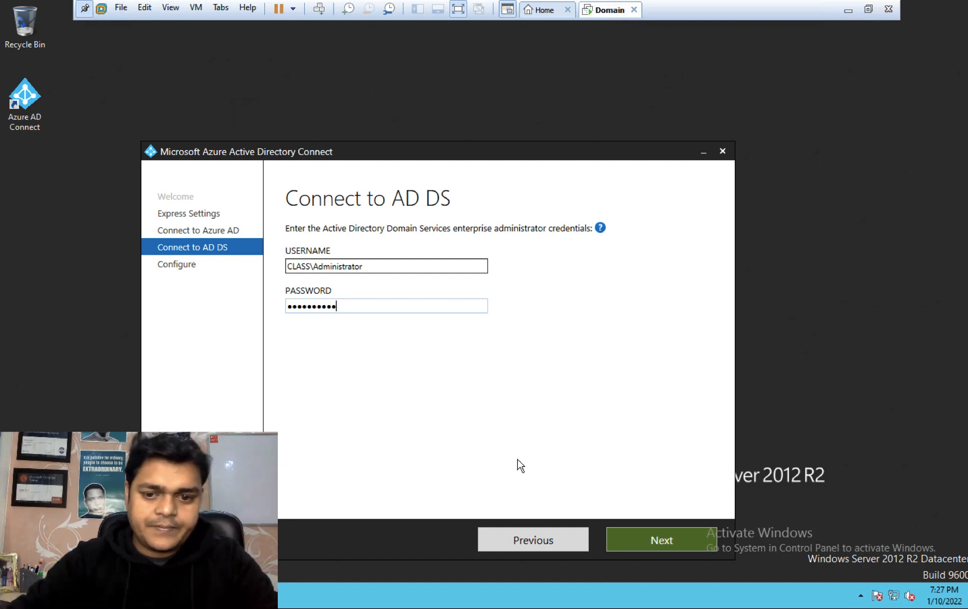
left_click(665, 542)
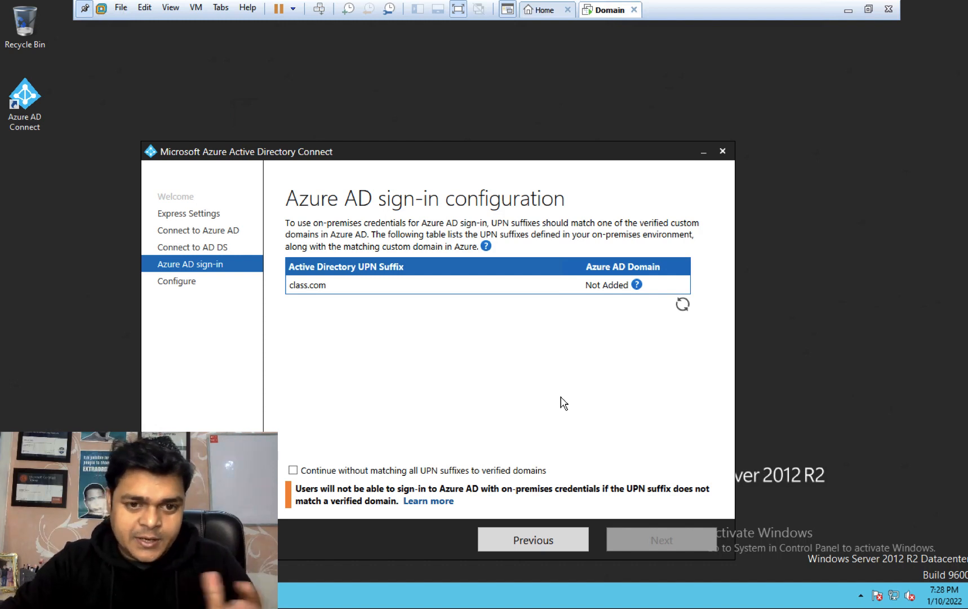
Step: Continue without matching UPN suffixes to verified domains and start the Install
left_click(304, 472)
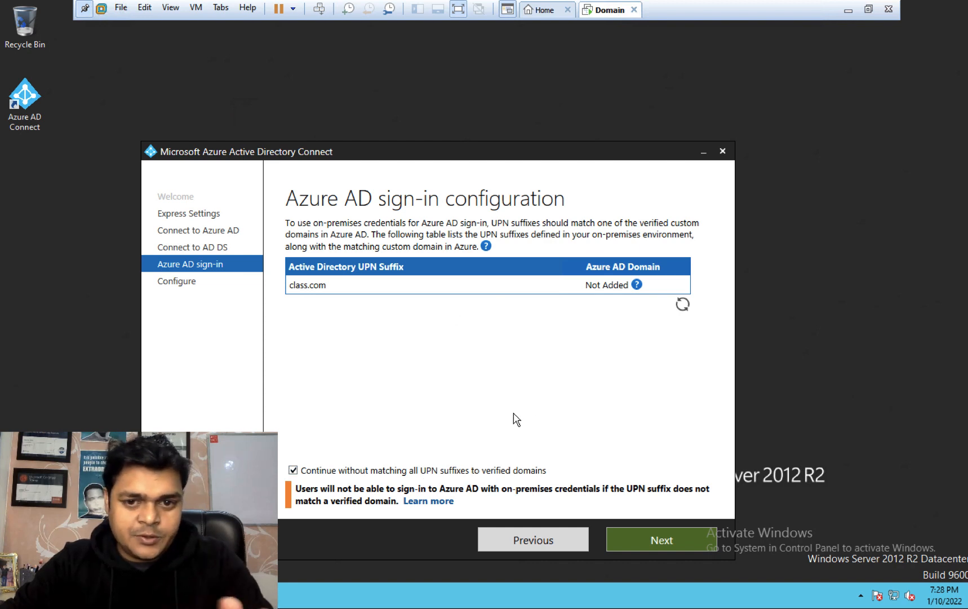
left_click(663, 539)
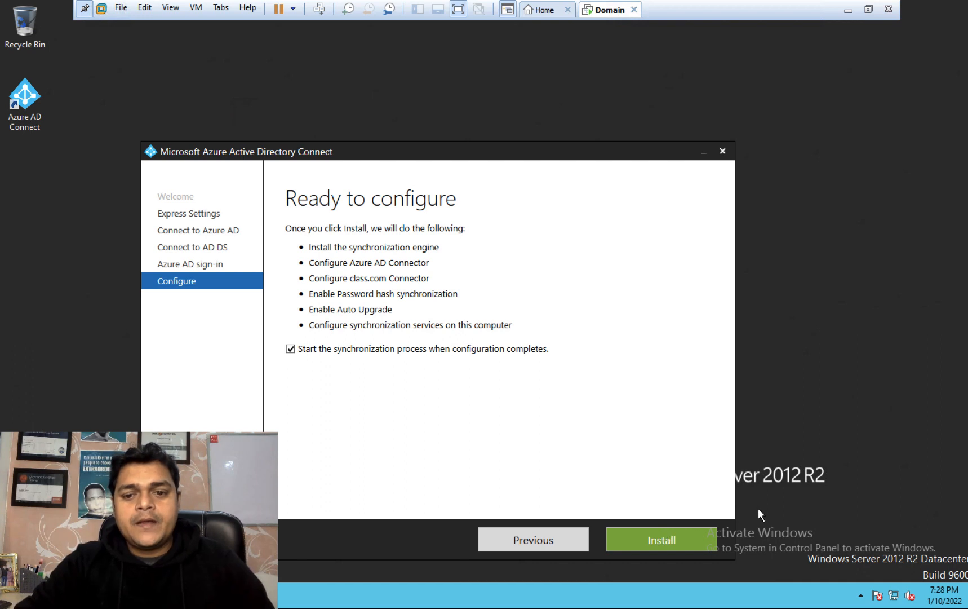
left_click(678, 536)
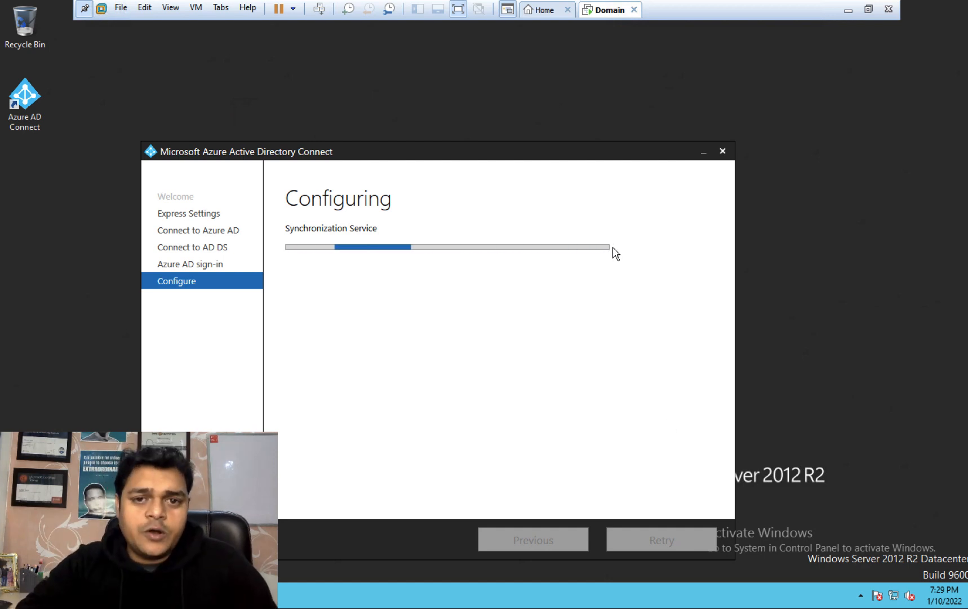
Step: Refresh the Azure users list while the synchronization configuration runs, then return to the wizard
key("ctrl+Left")
key("ctrl+Right")
key("ctrl+Right")
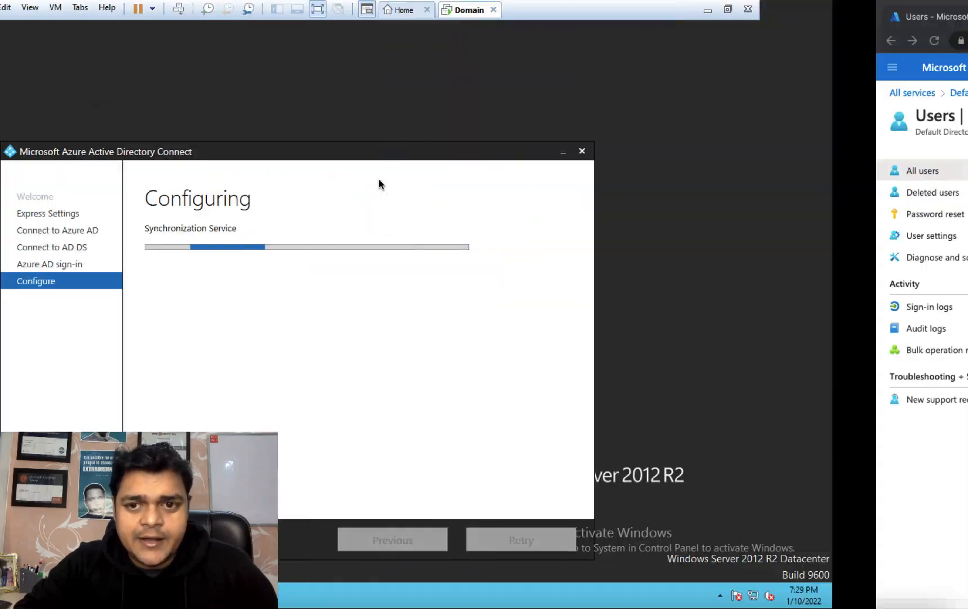
left_click(476, 157)
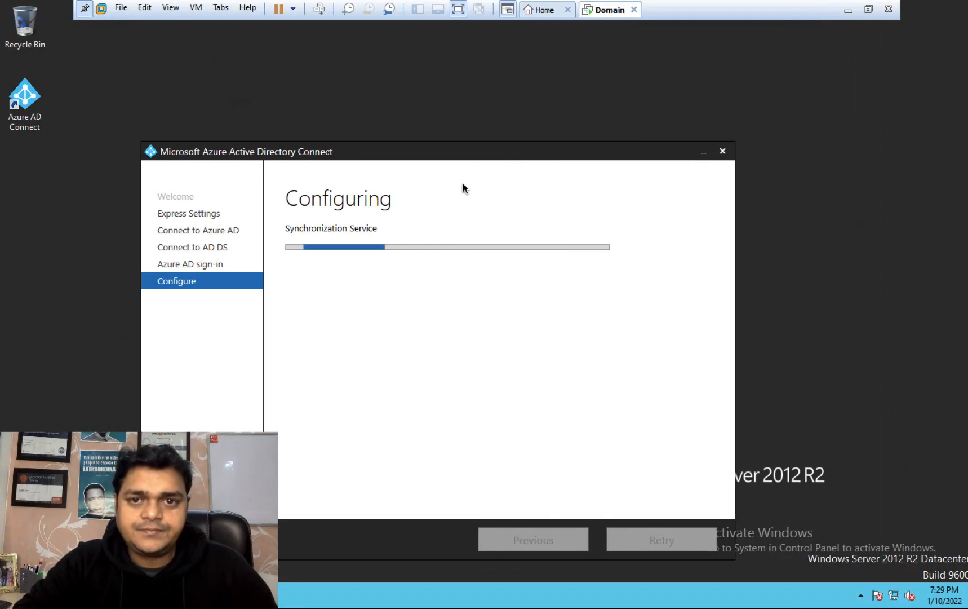
key("ctrl+Left")
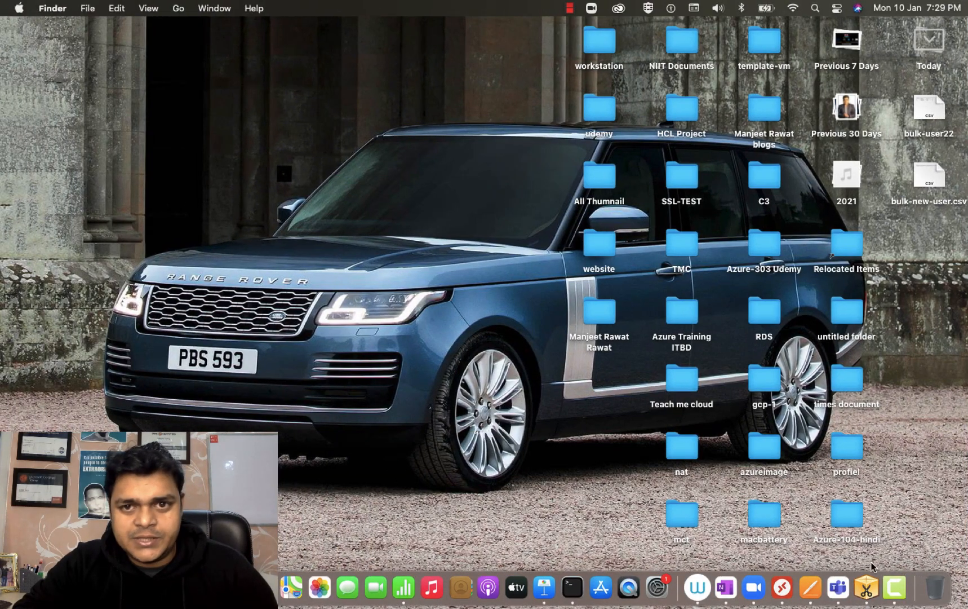
right_click(891, 587)
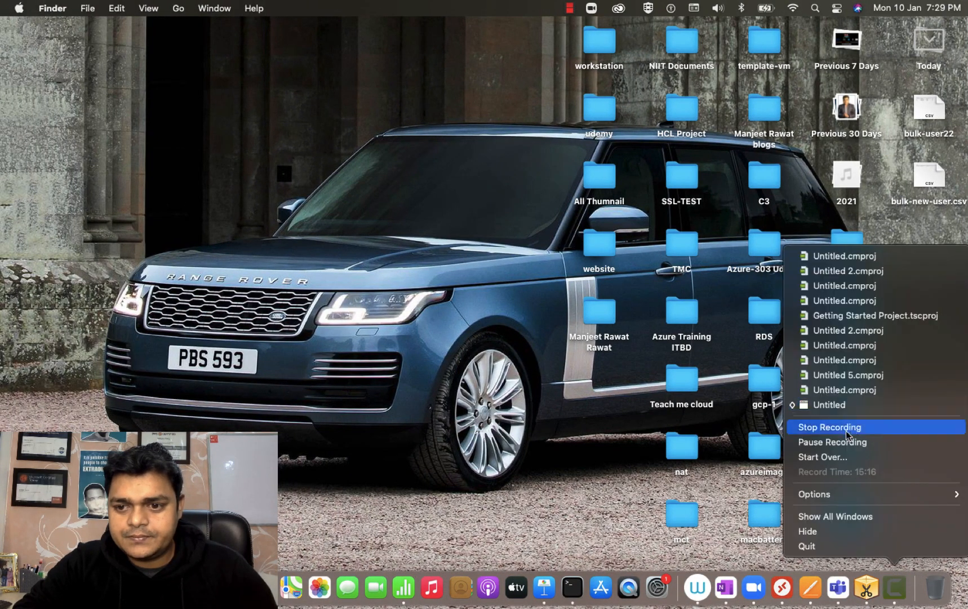
left_click(833, 442)
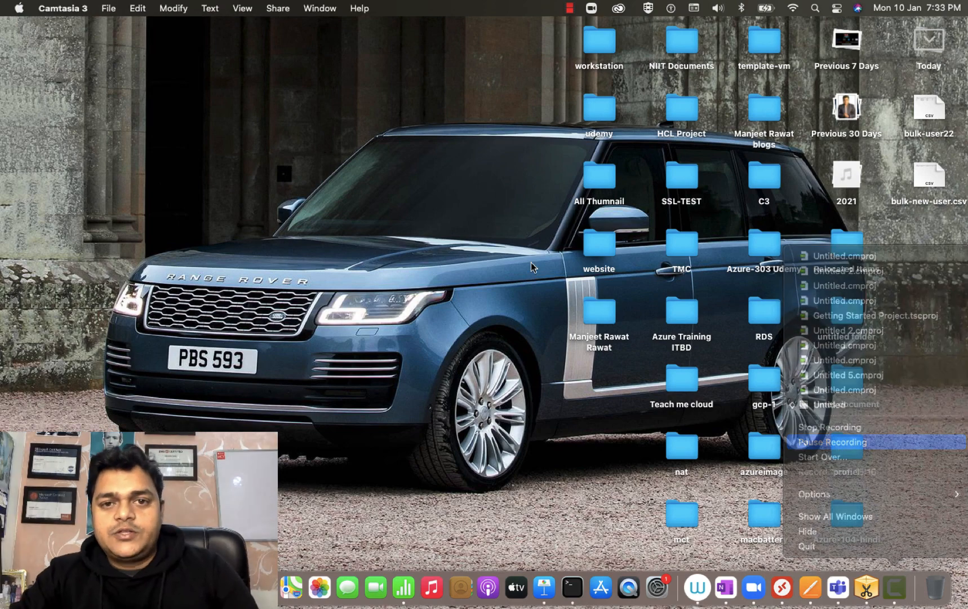
key("ctrl+Right")
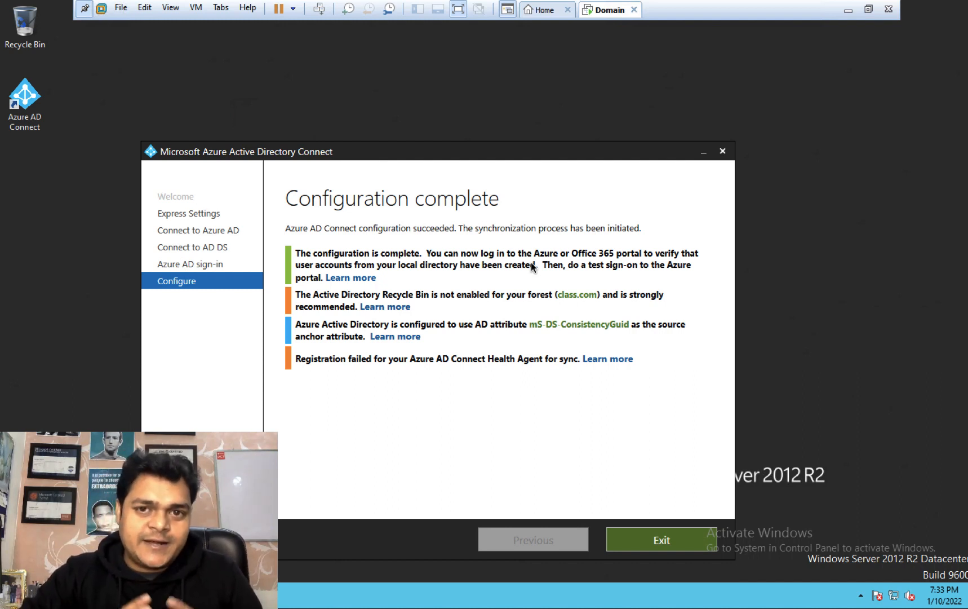
Step: Exit the completed Azure AD Connect wizard and refresh the Azure All users list
left_click(666, 539)
key("ctrl+Right")
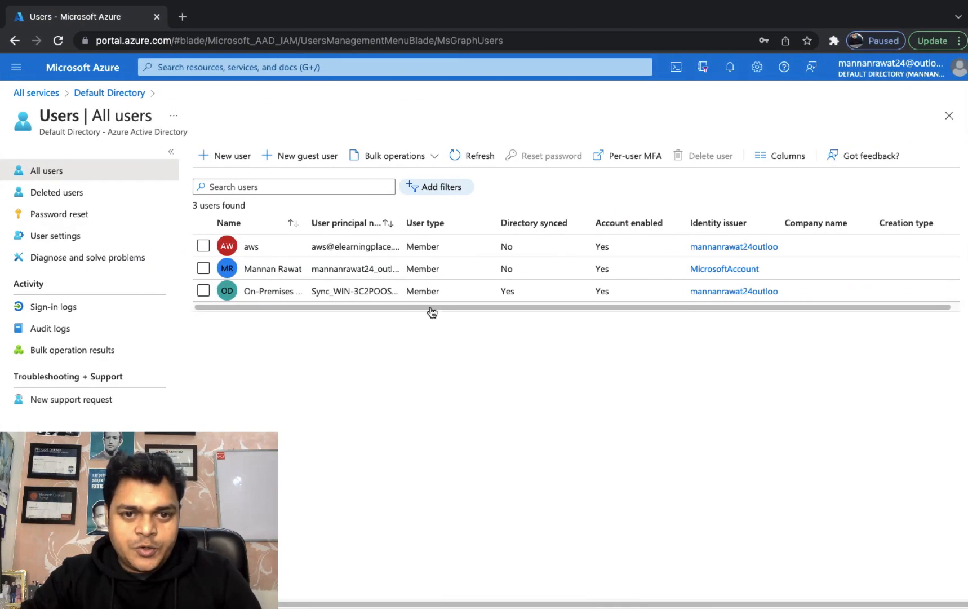
left_click(472, 165)
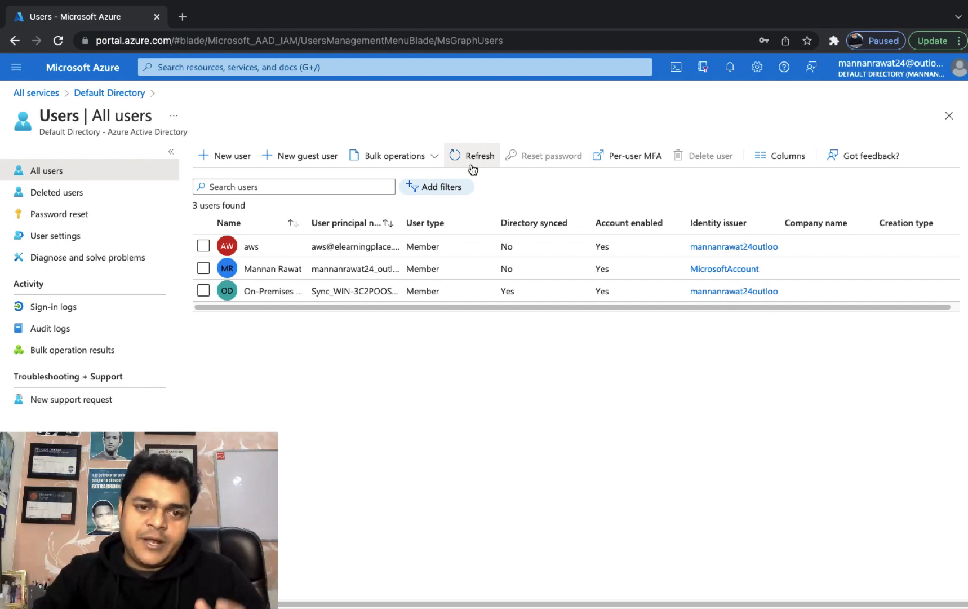
key("ctrl+Right")
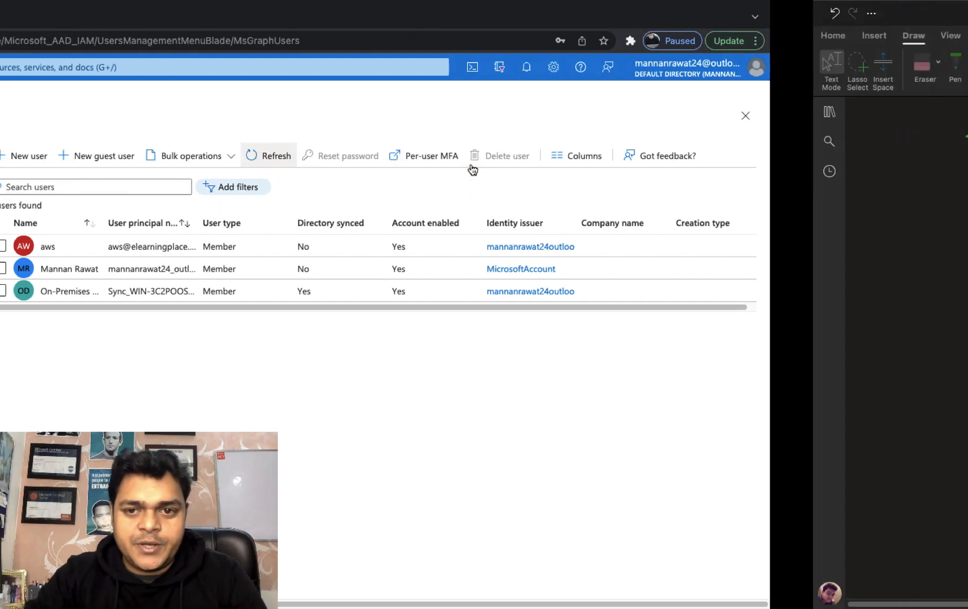
key("ctrl+Left")
key("ctrl+Left")
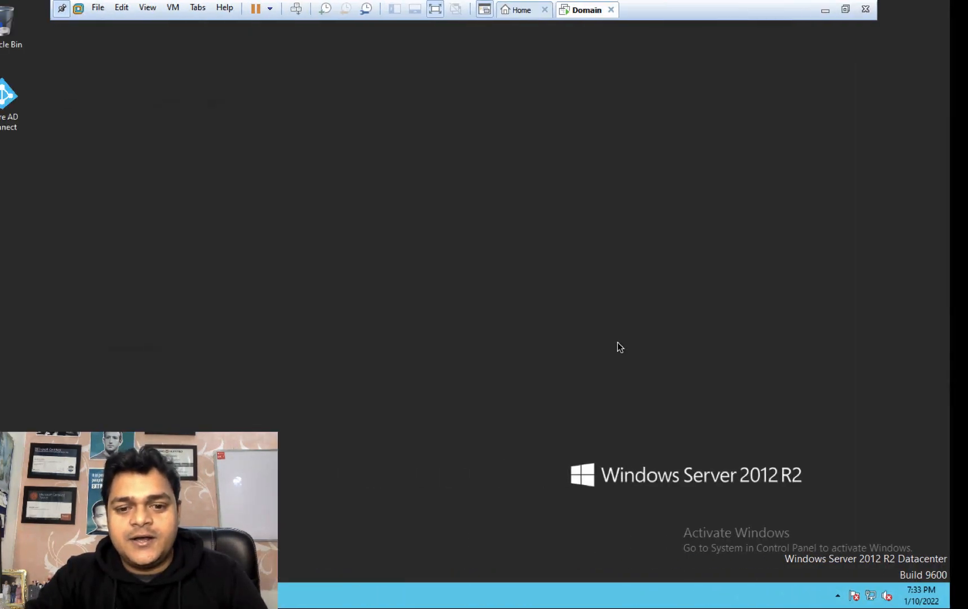
Step: Open Active Directory Users and Computers and locate the cisco and telnet accounts
left_click(49, 596)
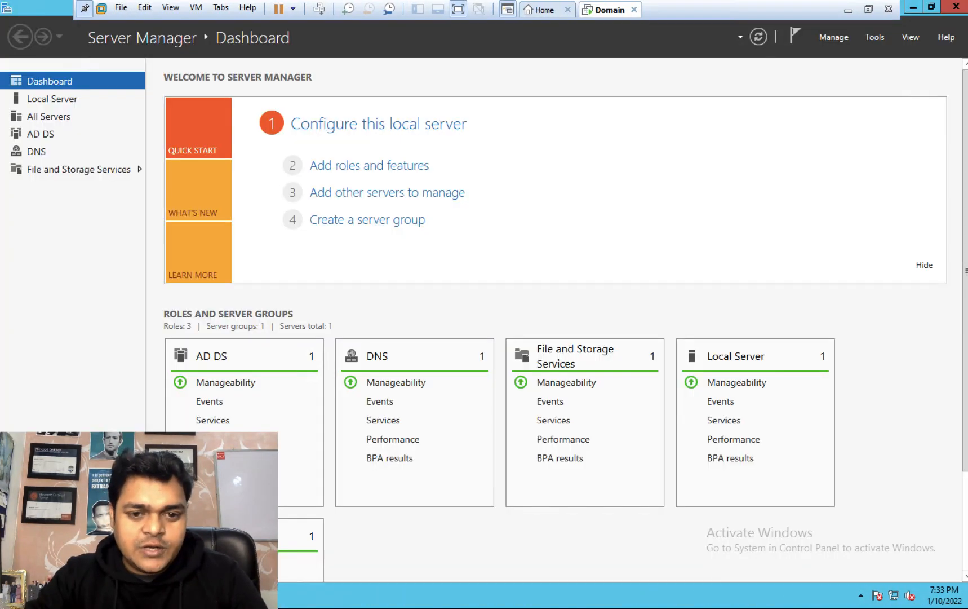
left_click(875, 37)
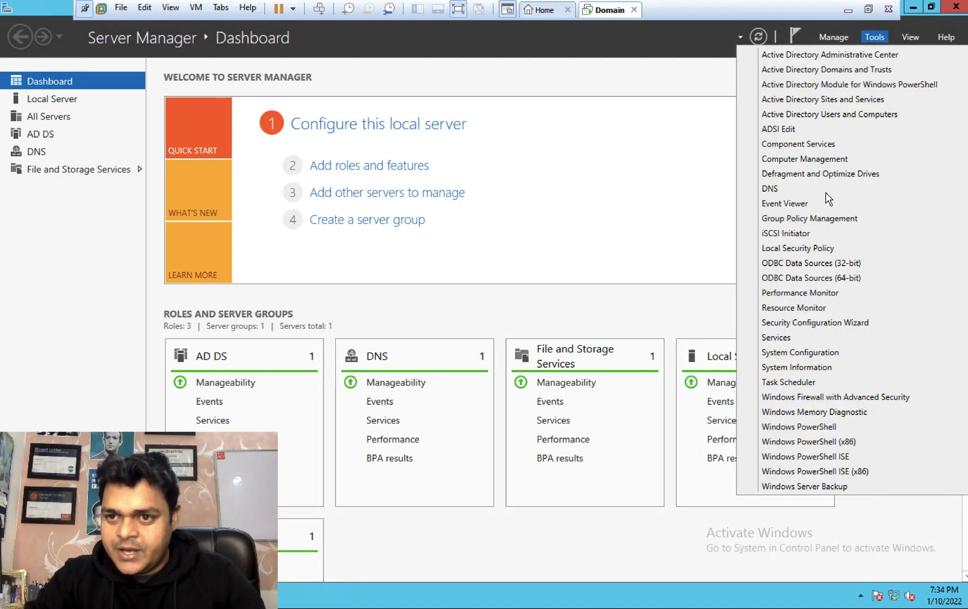
left_click(840, 116)
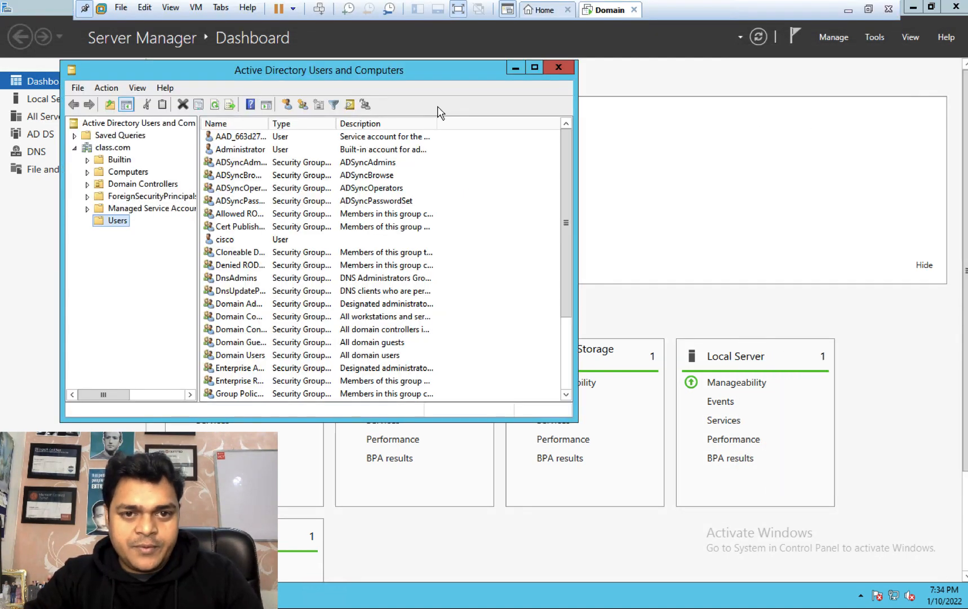
left_click(535, 68)
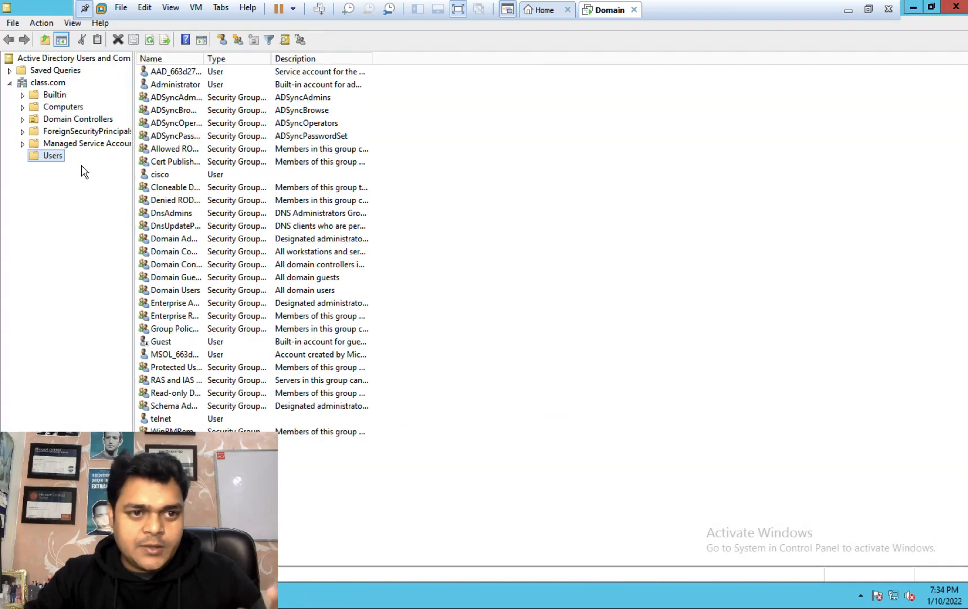
left_click(164, 420)
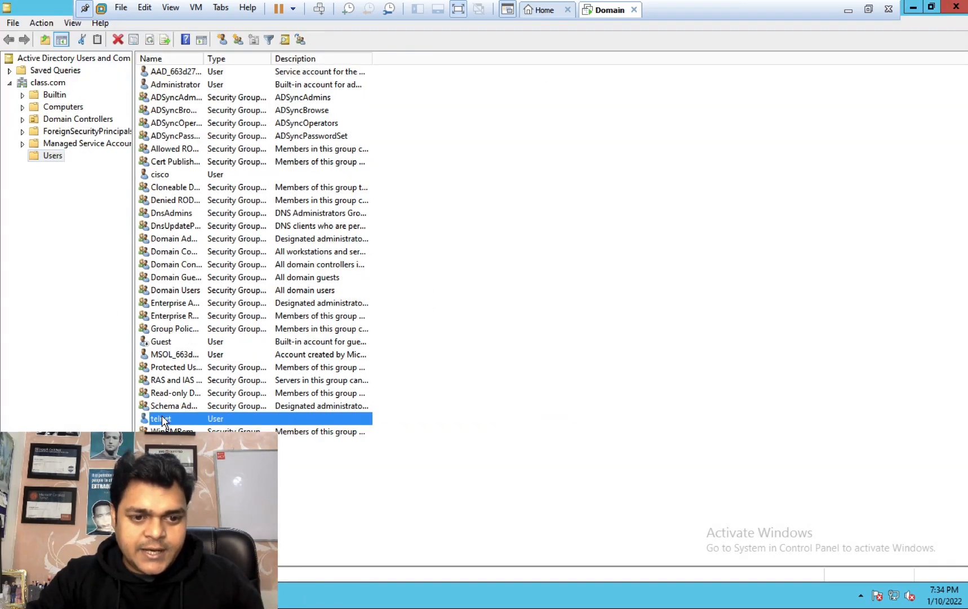
left_click(161, 176)
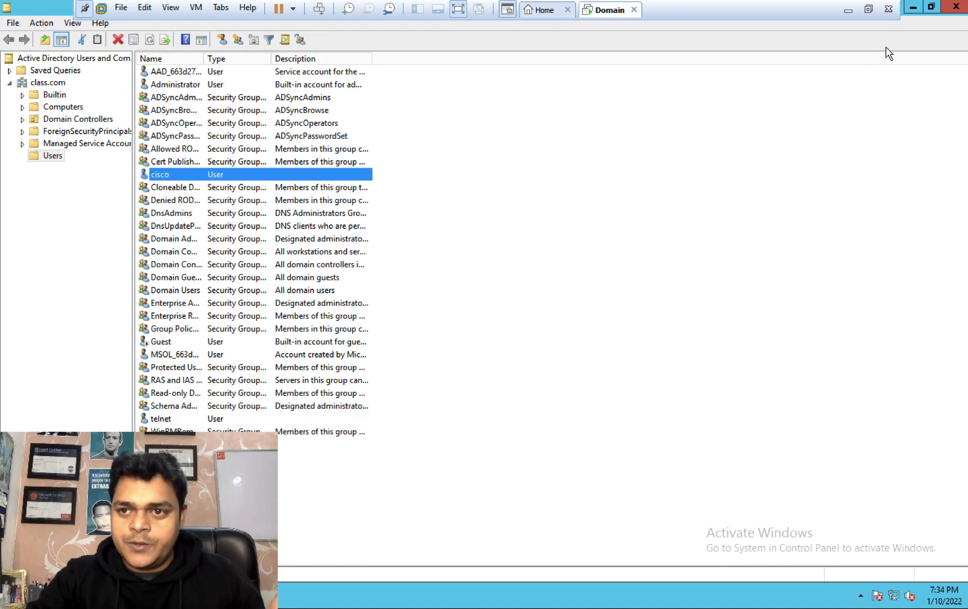
Step: Minimize the AD console and refresh the Azure users list to show synced accounts
left_click(913, 9)
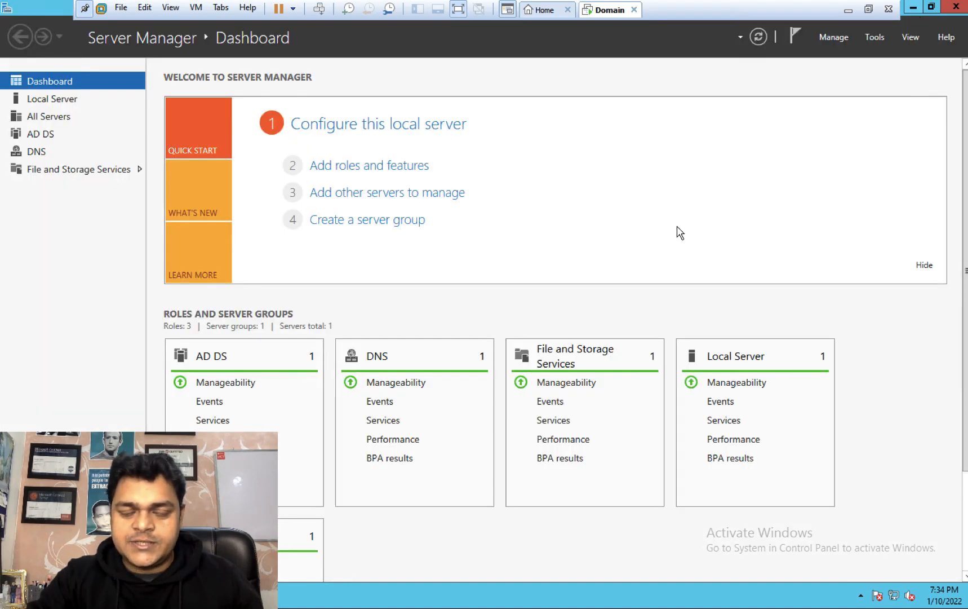
key("ctrl+Left")
key("ctrl+Right")
key("ctrl+Right")
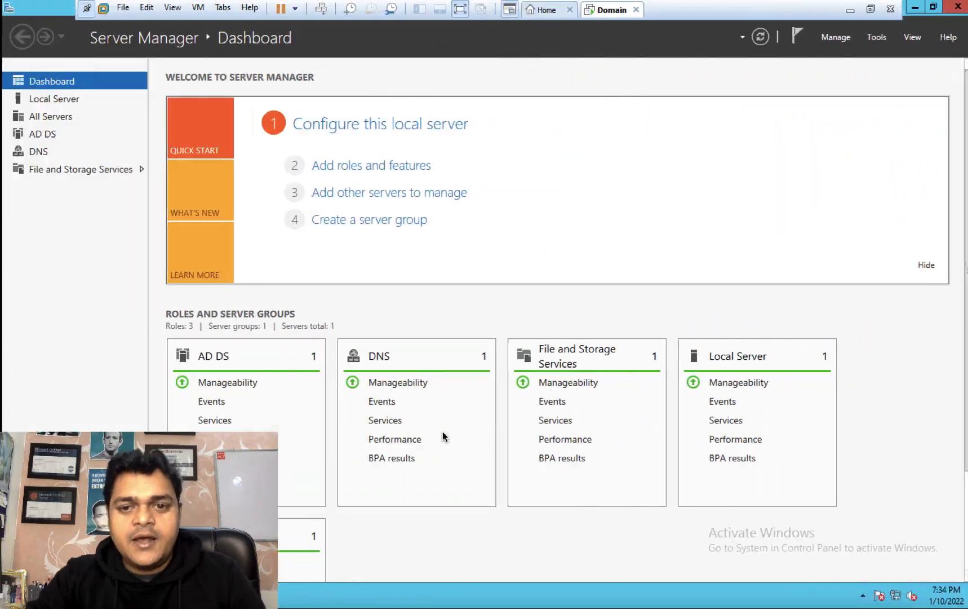
left_click(456, 158)
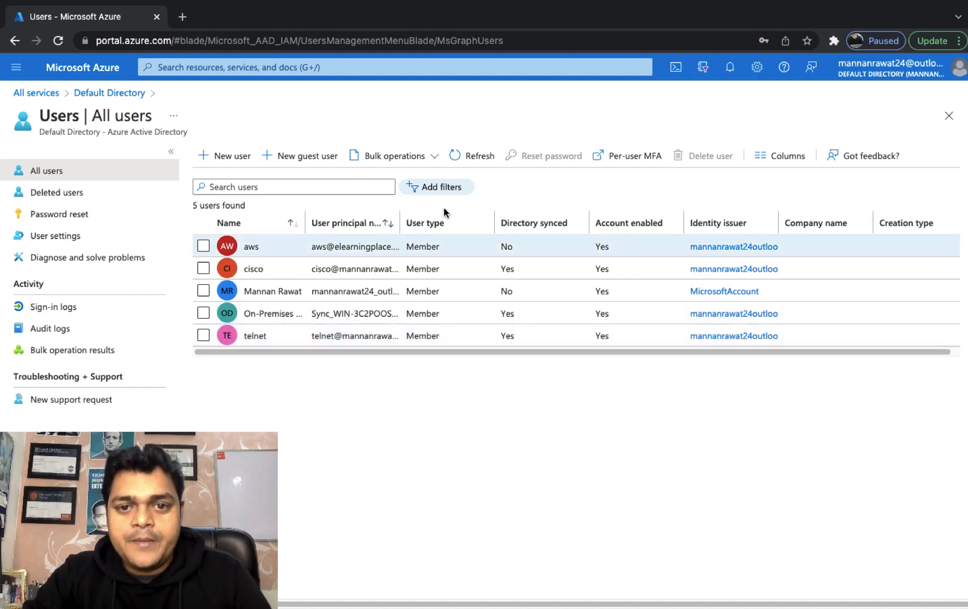
Step: Refresh the five-user Azure list again, then return to the Mac desktop
left_click(474, 161)
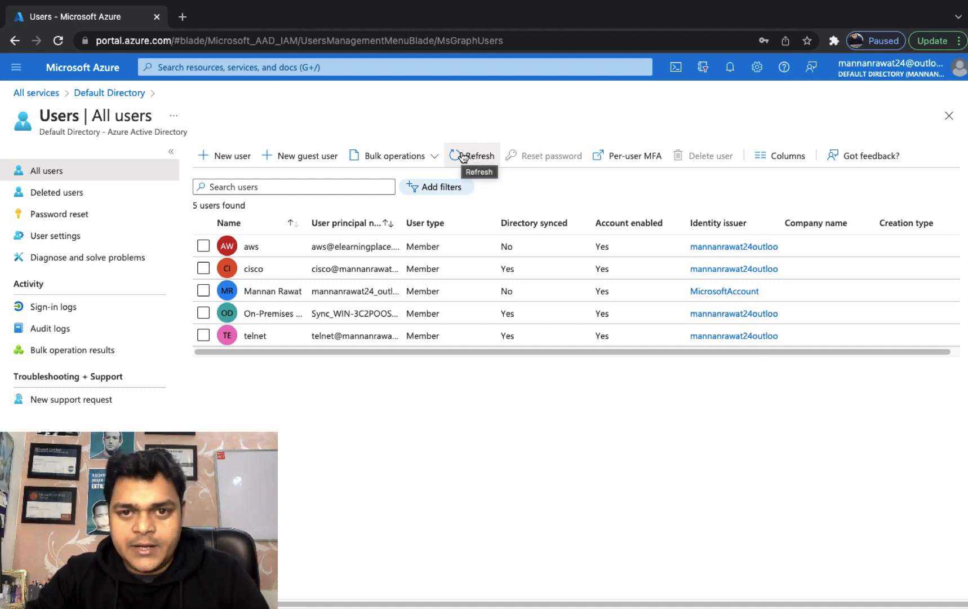
key("ctrl+Left")
key("ctrl+Left")
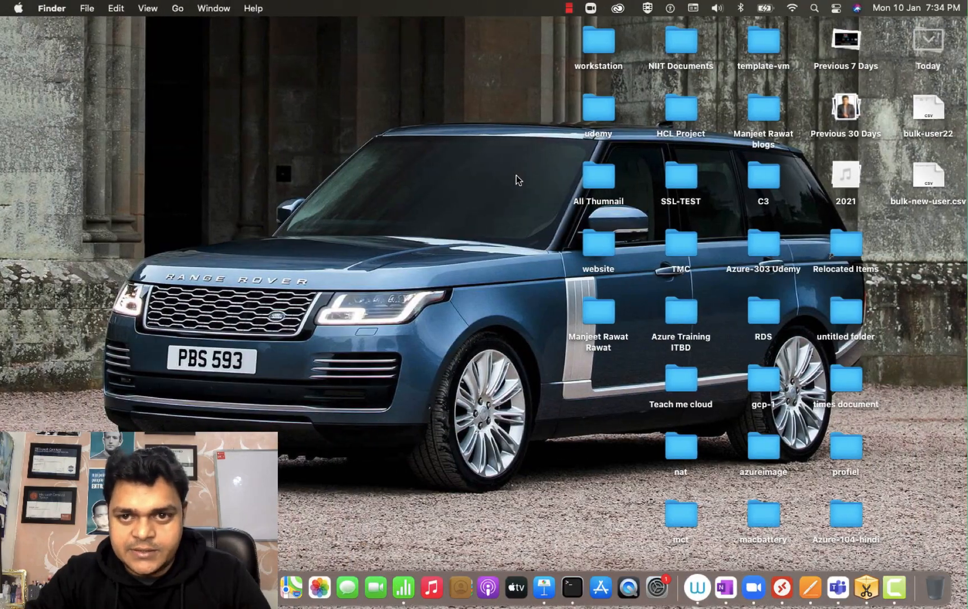